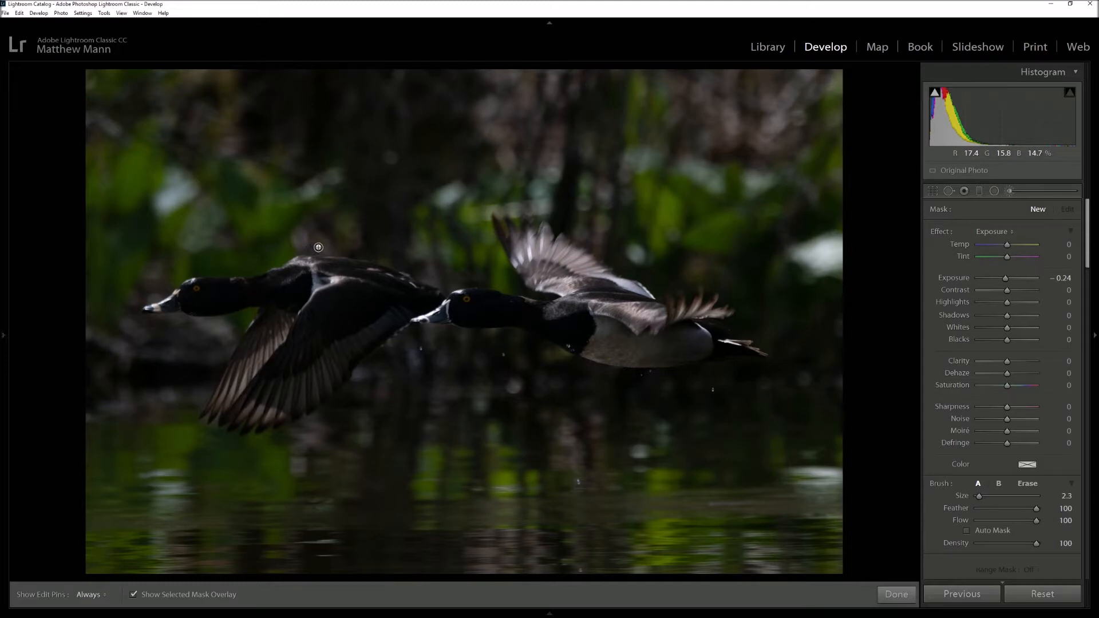
# Brush a mask over the background along the front duck's back, around its head and bill, and down to its lower wingtip
pyautogui.press('h')
pyautogui.moveTo(350, 252)
pyautogui.mouseDown()
pyautogui.moveTo(437, 280)
pyautogui.moveTo(413, 273)
pyautogui.mouseUp()
pyautogui.press('h')
pyautogui.moveTo(421, 267)
pyautogui.mouseDown()
pyautogui.moveTo(382, 255)
pyautogui.moveTo(412, 257)
pyautogui.moveTo(387, 247)
pyautogui.moveTo(299, 243)
pyautogui.moveTo(244, 267)
pyautogui.moveTo(187, 269)
pyautogui.moveTo(251, 268)
pyautogui.moveTo(290, 254)
pyautogui.moveTo(179, 271)
pyautogui.moveTo(155, 286)
pyautogui.moveTo(191, 271)
pyautogui.moveTo(130, 297)
pyautogui.moveTo(124, 318)
pyautogui.moveTo(124, 304)
pyautogui.moveTo(177, 317)
pyautogui.moveTo(135, 316)
pyautogui.moveTo(137, 304)
pyautogui.moveTo(132, 326)
pyautogui.moveTo(146, 331)
pyautogui.moveTo(216, 334)
pyautogui.moveTo(250, 316)
pyautogui.moveTo(174, 321)
pyautogui.moveTo(240, 321)
pyautogui.moveTo(188, 419)
pyautogui.mouseUp()
pyautogui.press('h')
pyautogui.press('h')
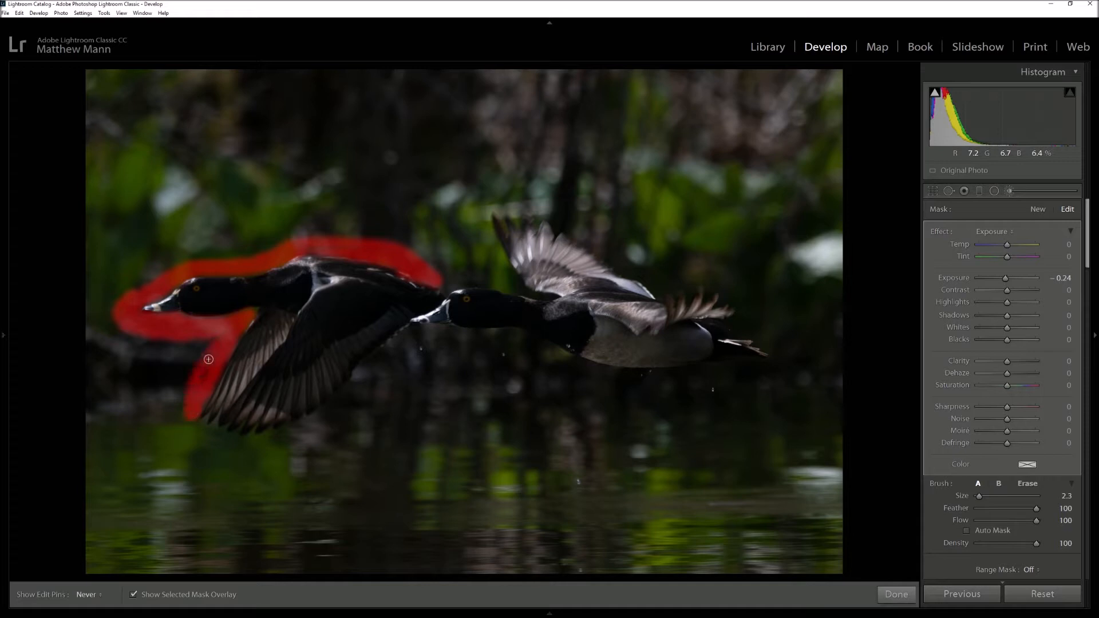
# Fill in the mask over the background between the front duck's bill and the leading edge of its lowered wing
pyautogui.moveTo(218, 339); pyautogui.dragTo(203, 338)
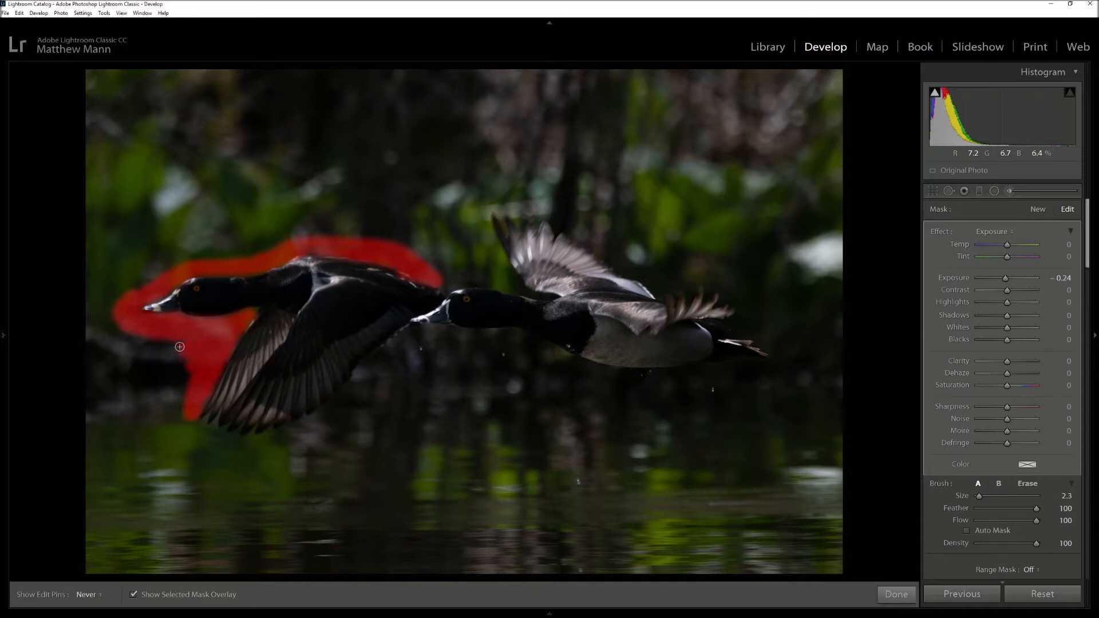
pyautogui.moveTo(132, 326); pyautogui.dragTo(189, 357)
pyautogui.press('h')
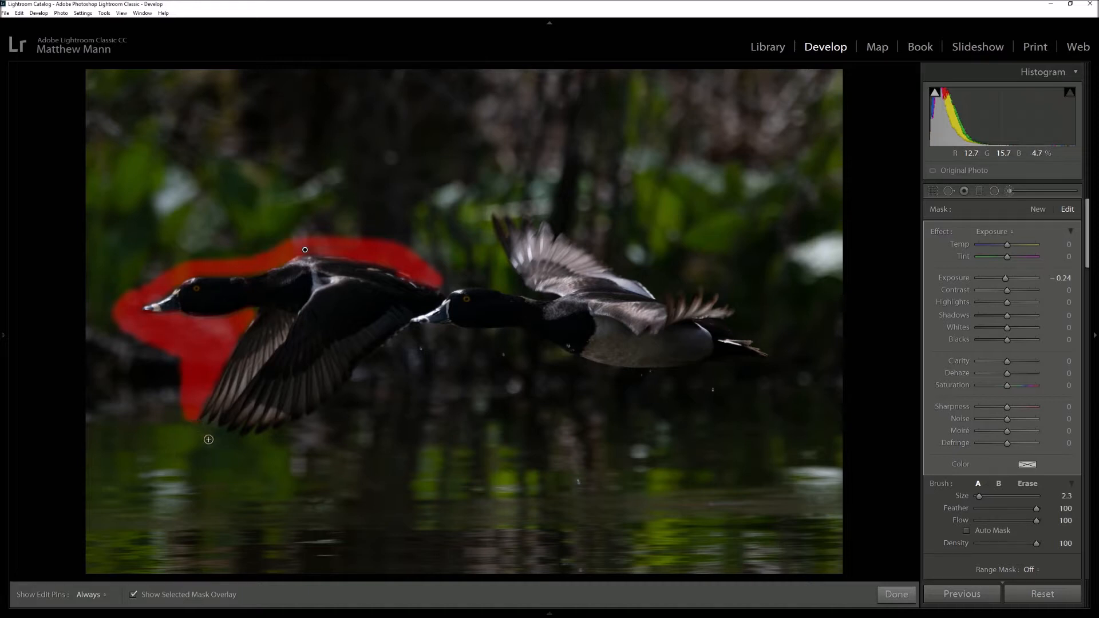
# Extend the mask around the front duck's wingtip and up the wing's trailing edge to beneath the rear duck's head
pyautogui.moveTo(195, 428)
pyautogui.mouseDown()
pyautogui.moveTo(229, 445)
pyautogui.moveTo(188, 422)
pyautogui.moveTo(223, 441)
pyautogui.moveTo(278, 440)
pyautogui.moveTo(339, 409)
pyautogui.moveTo(354, 380)
pyautogui.moveTo(415, 334)
pyautogui.moveTo(436, 332)
pyautogui.moveTo(419, 332)
pyautogui.moveTo(480, 338)
pyautogui.mouseUp()
pyautogui.press('h')
pyautogui.press('h')
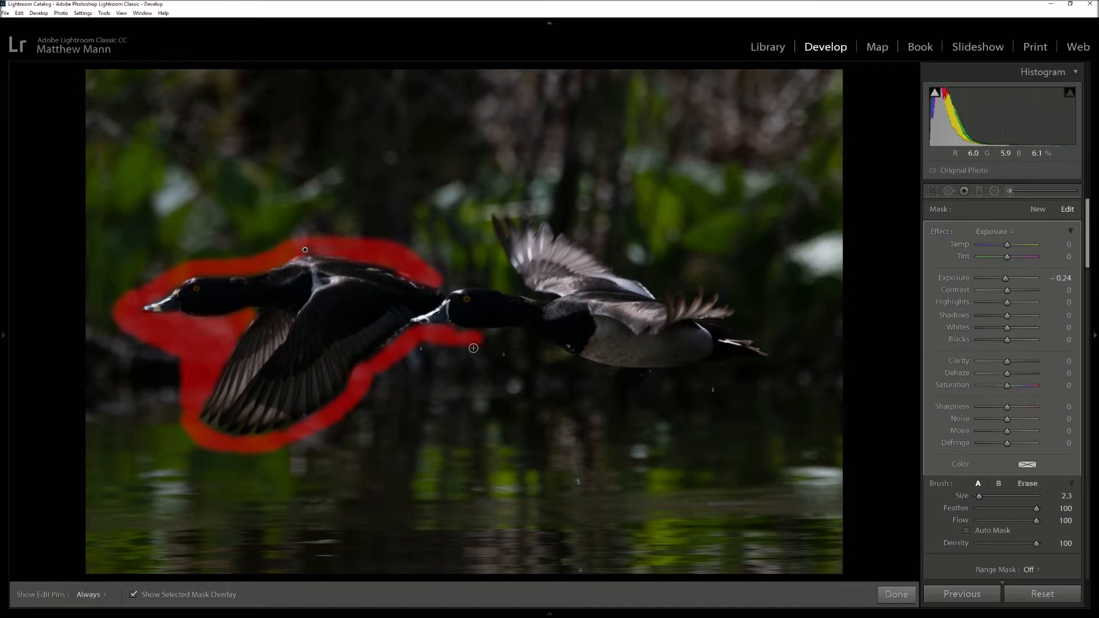
# Continue the mask outline along the rear duck's belly, around its tail and over its raised wing to the wingtip
pyautogui.press('h')
pyautogui.moveTo(481, 339)
pyautogui.mouseDown()
pyautogui.moveTo(522, 338)
pyautogui.moveTo(450, 337)
pyautogui.moveTo(534, 342)
pyautogui.moveTo(586, 372)
pyautogui.moveTo(594, 375)
pyautogui.moveTo(579, 365)
pyautogui.moveTo(646, 381)
pyautogui.mouseUp()
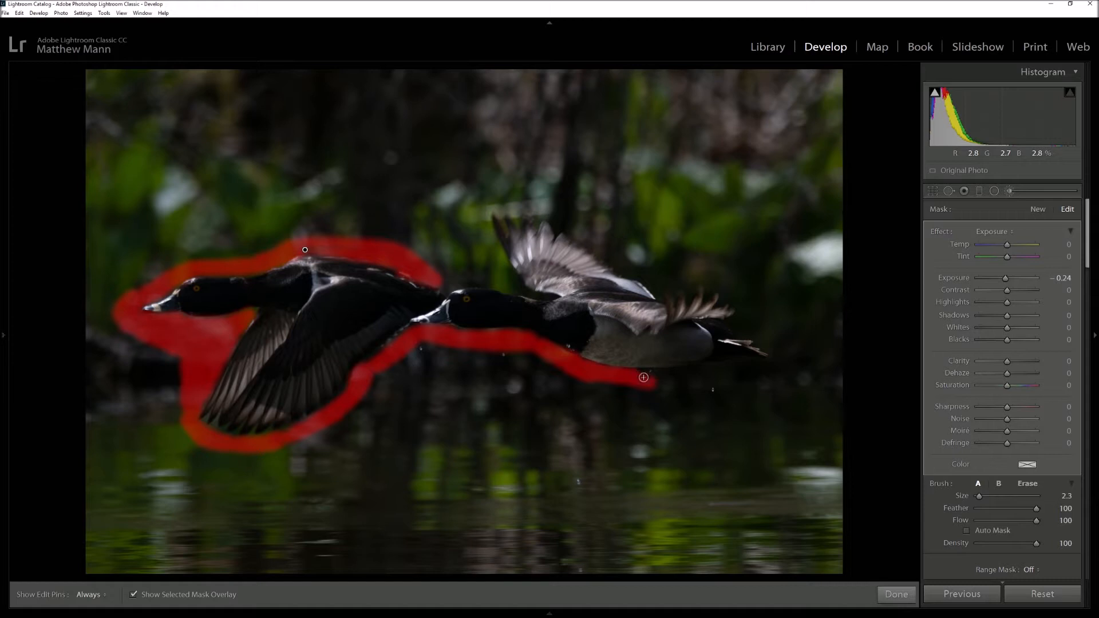
pyautogui.moveTo(666, 379); pyautogui.dragTo(695, 379)
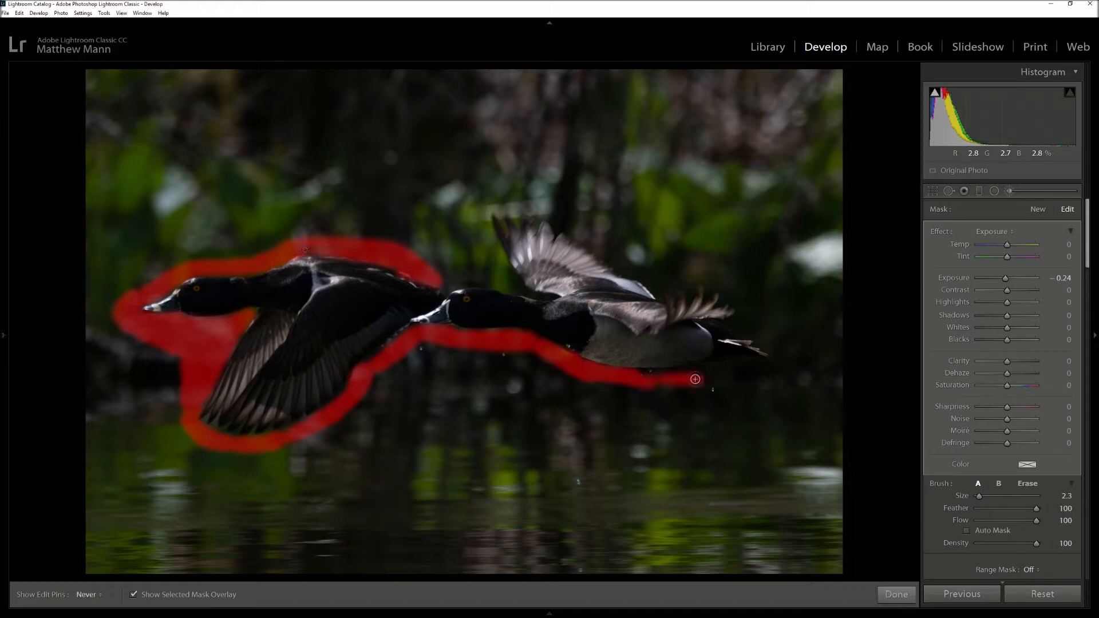
pyautogui.moveTo(653, 376)
pyautogui.mouseDown()
pyautogui.moveTo(781, 364)
pyautogui.moveTo(731, 326)
pyautogui.moveTo(746, 309)
pyautogui.moveTo(718, 288)
pyautogui.moveTo(702, 281)
pyautogui.moveTo(686, 292)
pyautogui.moveTo(691, 281)
pyautogui.moveTo(674, 281)
pyautogui.moveTo(657, 291)
pyautogui.moveTo(557, 220)
pyautogui.moveTo(485, 212)
pyautogui.mouseUp()
pyautogui.press('h')
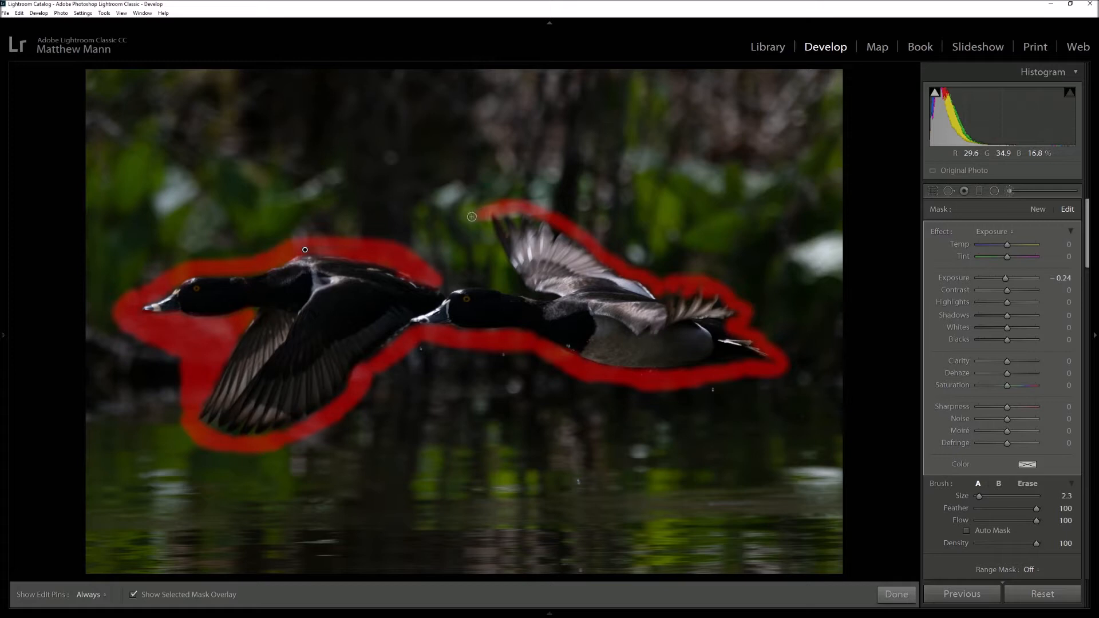
pyautogui.press('h')
pyautogui.moveTo(469, 215)
pyautogui.mouseDown()
pyautogui.moveTo(486, 237)
pyautogui.moveTo(486, 220)
pyautogui.moveTo(511, 281)
pyautogui.moveTo(466, 279)
pyautogui.mouseUp()
pyautogui.press('h')
pyautogui.hotkey('alt', 'z')
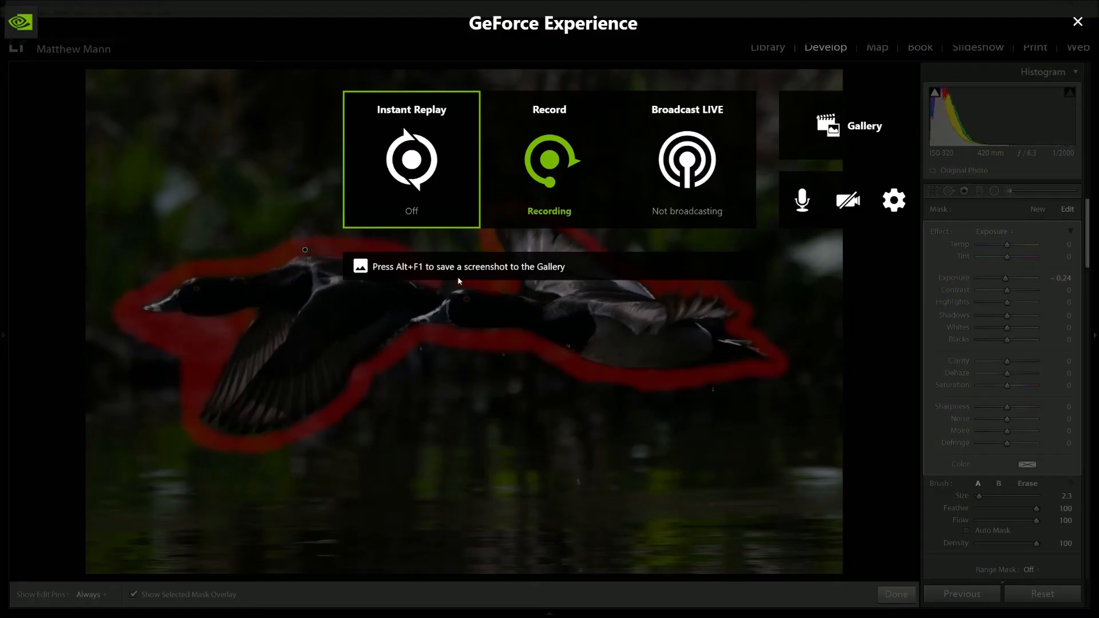
pyautogui.hotkey('alt', 'z')
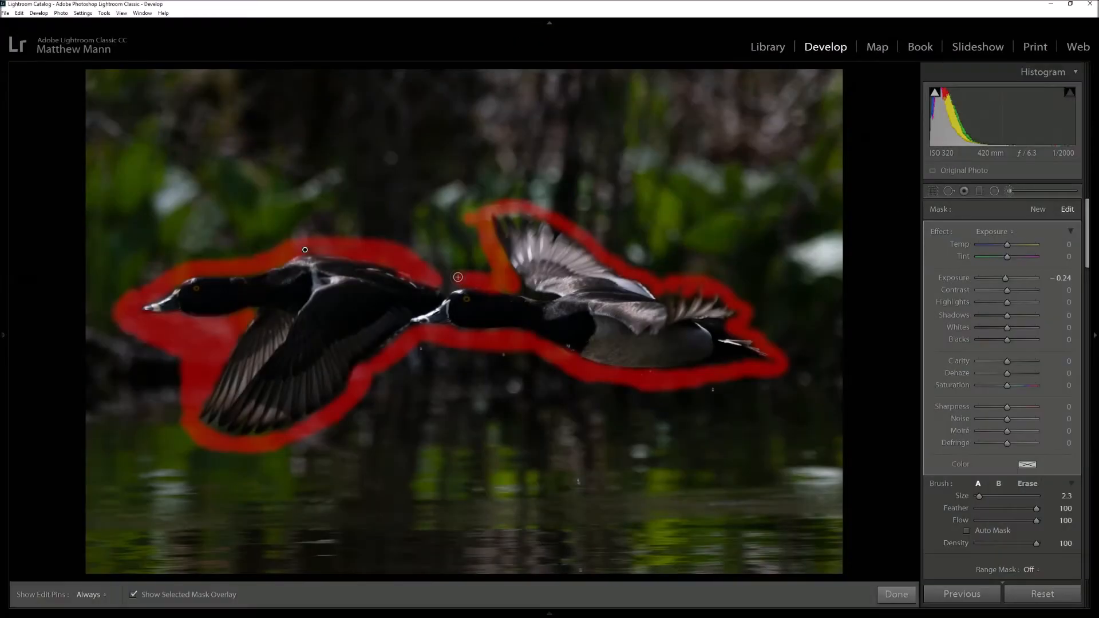
pyautogui.hotkey('ctrl', 'z')
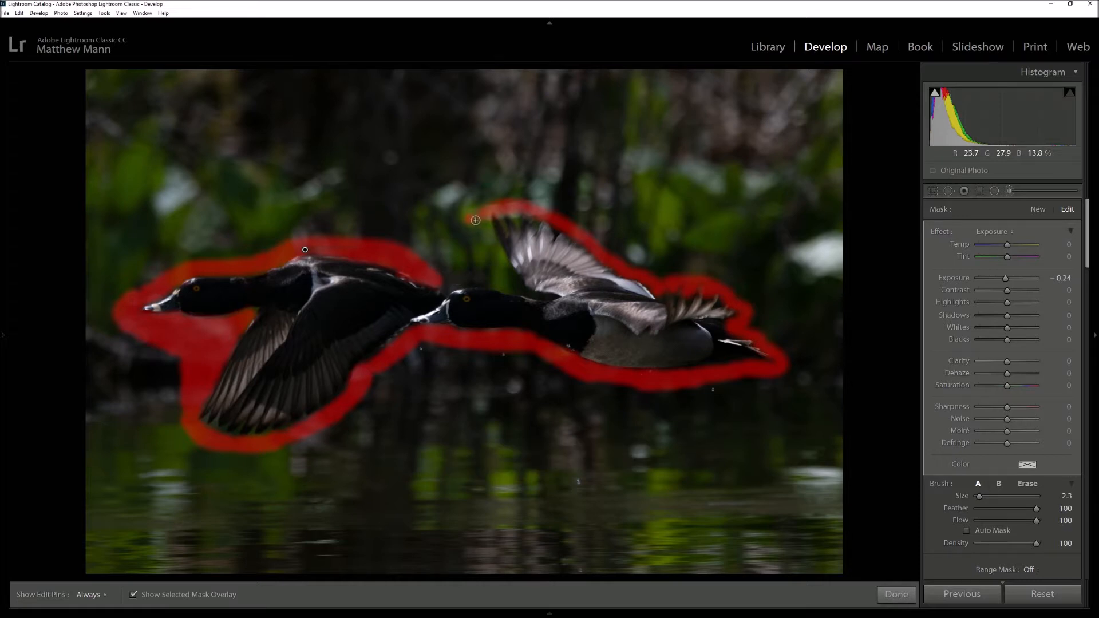
# Paint the mask down the front edge of the rear duck's raised wing and over its head to close the outline
pyautogui.press('h')
pyautogui.moveTo(485, 224); pyautogui.dragTo(505, 270)
pyautogui.moveTo(514, 283)
pyautogui.mouseDown()
pyautogui.moveTo(482, 273)
pyautogui.moveTo(504, 286)
pyautogui.moveTo(457, 280)
pyautogui.mouseUp()
pyautogui.press('h')
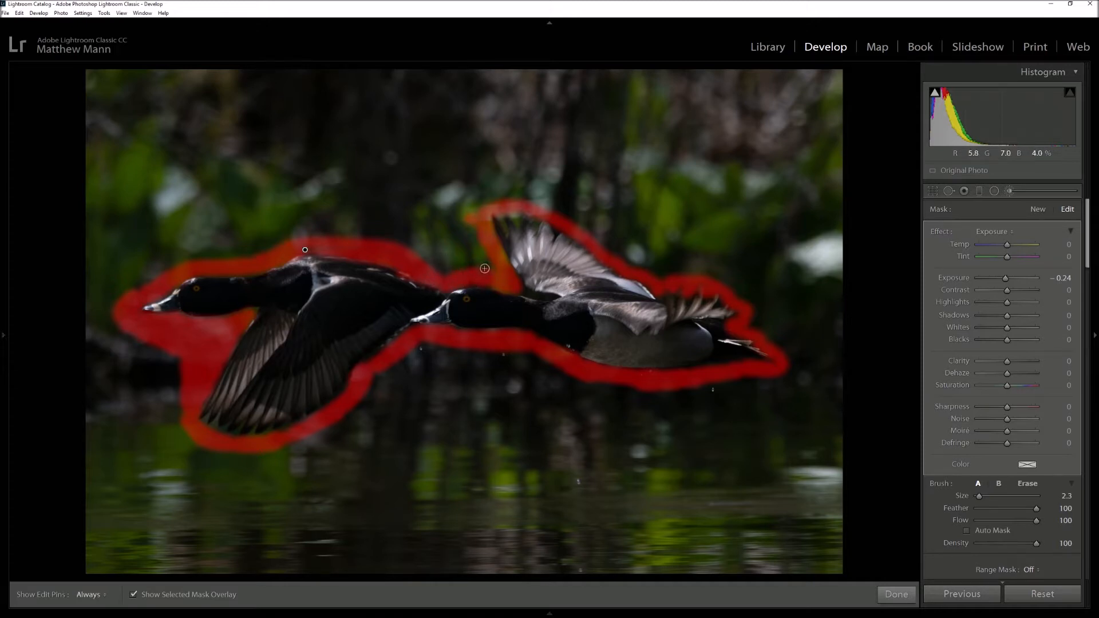
# Fill the mask over the background between the two ducks and widen it above the front duck's back and neck
pyautogui.press('h')
pyautogui.moveTo(486, 247)
pyautogui.mouseDown()
pyautogui.moveTo(496, 274)
pyautogui.moveTo(464, 259)
pyautogui.moveTo(450, 266)
pyautogui.moveTo(481, 265)
pyautogui.moveTo(479, 250)
pyautogui.moveTo(447, 270)
pyautogui.moveTo(483, 255)
pyautogui.moveTo(471, 244)
pyautogui.moveTo(479, 224)
pyautogui.moveTo(430, 262)
pyautogui.moveTo(479, 222)
pyautogui.moveTo(428, 247)
pyautogui.moveTo(423, 263)
pyautogui.moveTo(452, 262)
pyautogui.moveTo(465, 256)
pyautogui.moveTo(449, 241)
pyautogui.moveTo(415, 250)
pyautogui.moveTo(427, 239)
pyautogui.moveTo(417, 259)
pyautogui.moveTo(440, 239)
pyautogui.moveTo(407, 241)
pyautogui.mouseUp()
pyautogui.press('h')
pyautogui.press('h')
pyautogui.moveTo(321, 244); pyautogui.dragTo(208, 255)
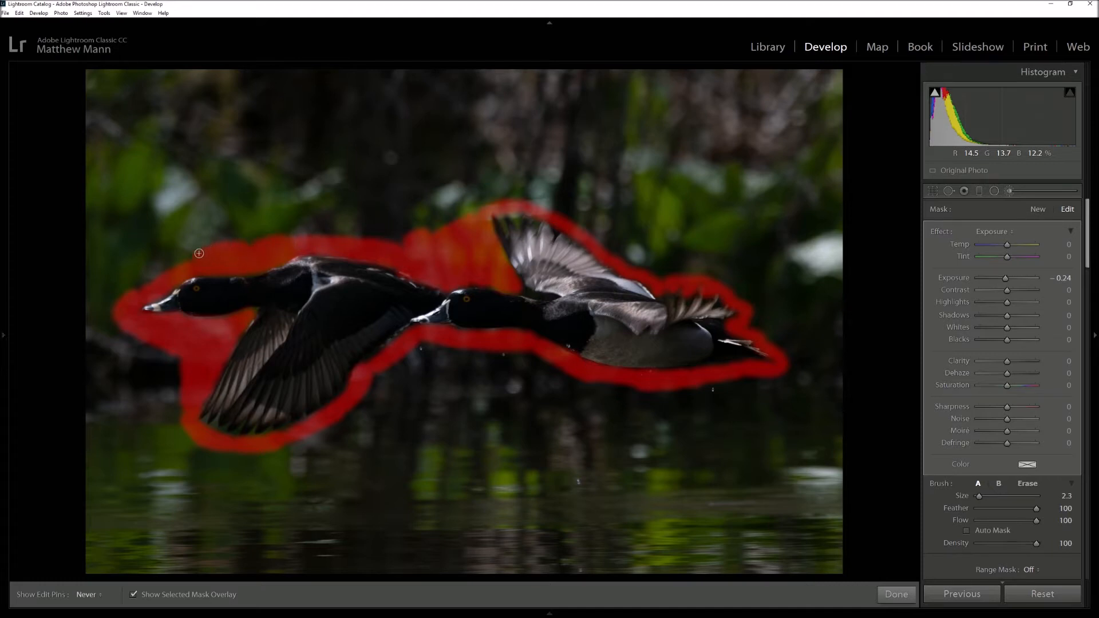
pyautogui.press('h')
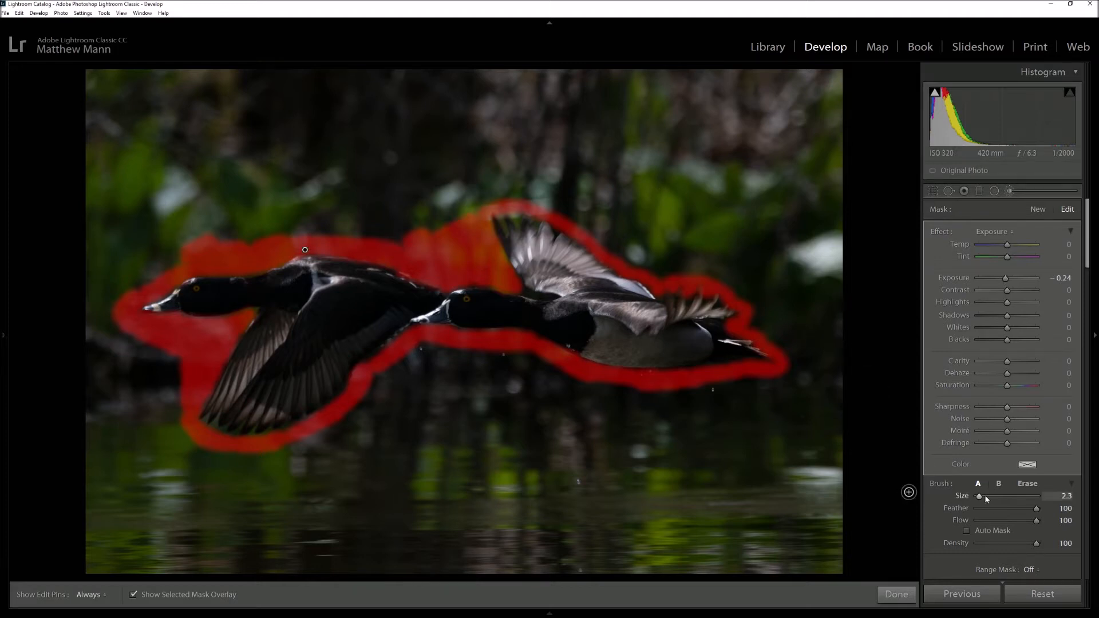
# Set the brush size to 8.2 and mask the water beneath the two ducks
pyautogui.moveTo(983, 498); pyautogui.dragTo(986, 498)
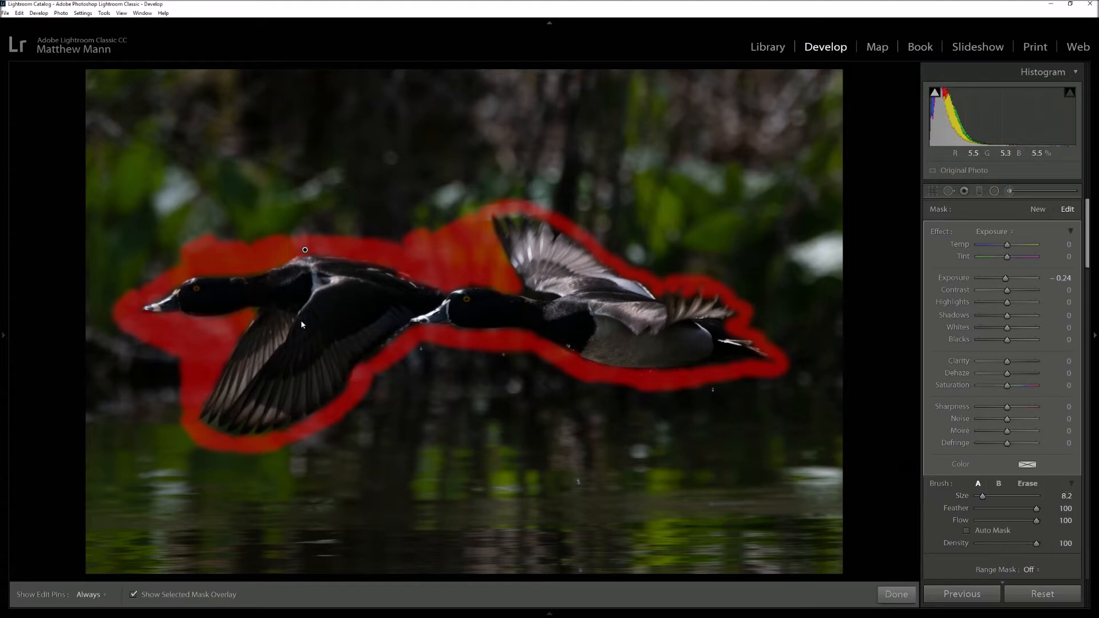
pyautogui.moveTo(457, 406)
pyautogui.mouseDown()
pyautogui.moveTo(400, 395)
pyautogui.moveTo(422, 372)
pyautogui.moveTo(362, 356)
pyautogui.moveTo(327, 385)
pyautogui.moveTo(335, 441)
pyautogui.moveTo(366, 457)
pyautogui.moveTo(378, 441)
pyautogui.moveTo(486, 515)
pyautogui.moveTo(600, 480)
pyautogui.moveTo(623, 435)
pyautogui.moveTo(578, 395)
pyautogui.moveTo(530, 385)
pyautogui.moveTo(601, 374)
pyautogui.mouseUp()
pyautogui.moveTo(530, 357)
pyautogui.mouseDown()
pyautogui.moveTo(488, 330)
pyautogui.moveTo(453, 332)
pyautogui.moveTo(478, 343)
pyautogui.moveTo(439, 347)
pyautogui.moveTo(441, 377)
pyautogui.moveTo(485, 372)
pyautogui.moveTo(490, 387)
pyautogui.moveTo(466, 417)
pyautogui.mouseUp()
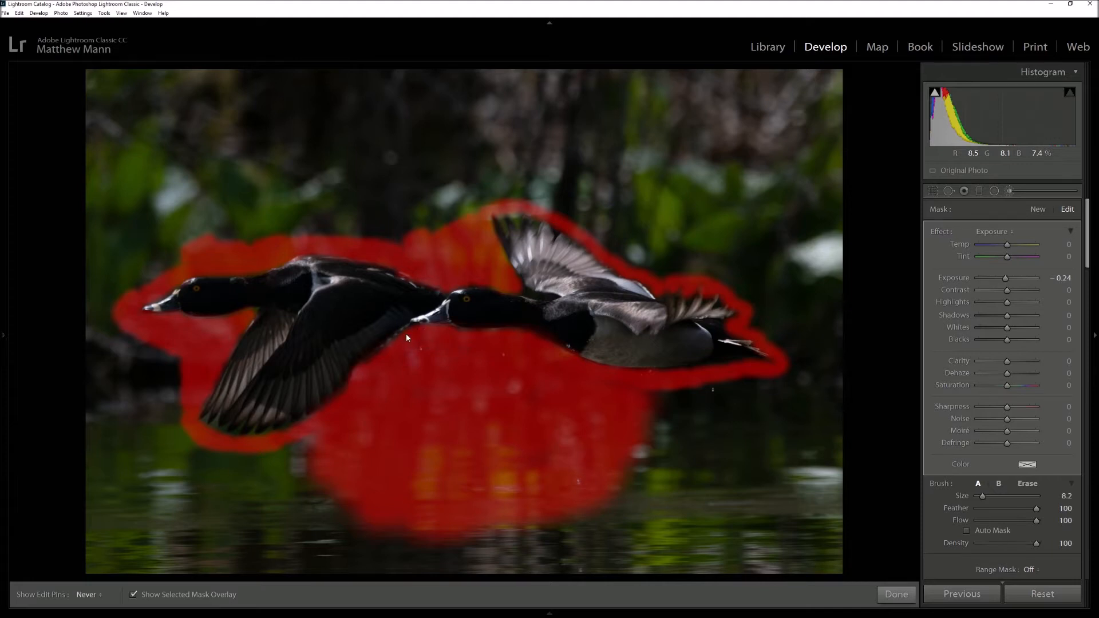
# Extend the mask over the background below and ahead of the front duck and across the water along the photo's lower edge
pyautogui.moveTo(302, 419)
pyautogui.mouseDown()
pyautogui.moveTo(190, 460)
pyautogui.moveTo(174, 461)
pyautogui.moveTo(190, 444)
pyautogui.moveTo(123, 472)
pyautogui.mouseUp()
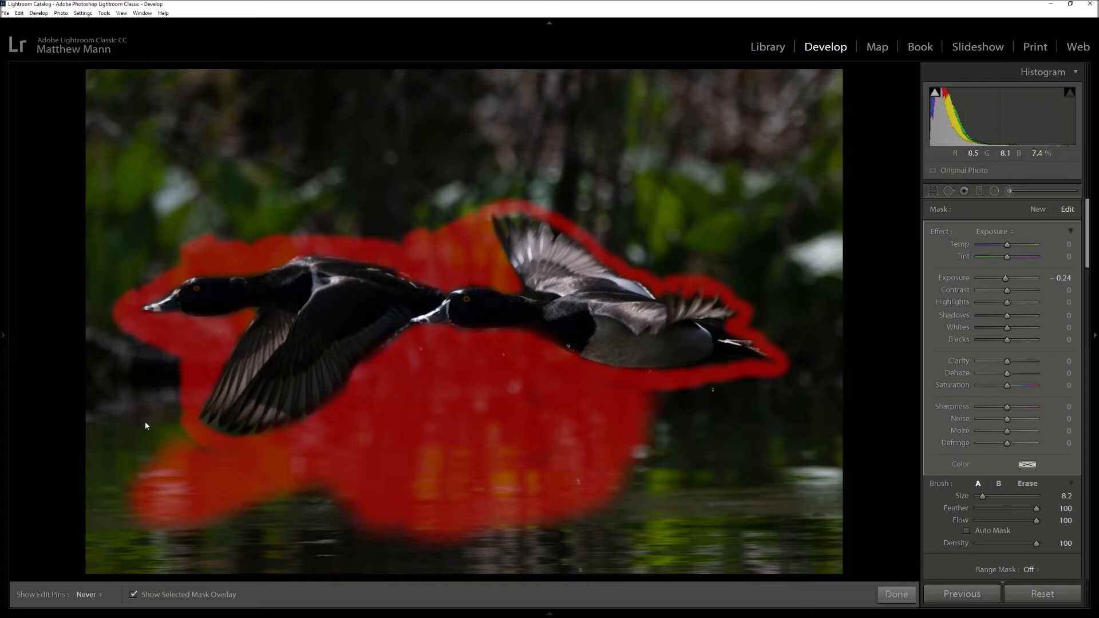
pyautogui.moveTo(147, 368)
pyautogui.mouseDown()
pyautogui.moveTo(148, 384)
pyautogui.moveTo(137, 362)
pyautogui.moveTo(79, 350)
pyautogui.mouseUp()
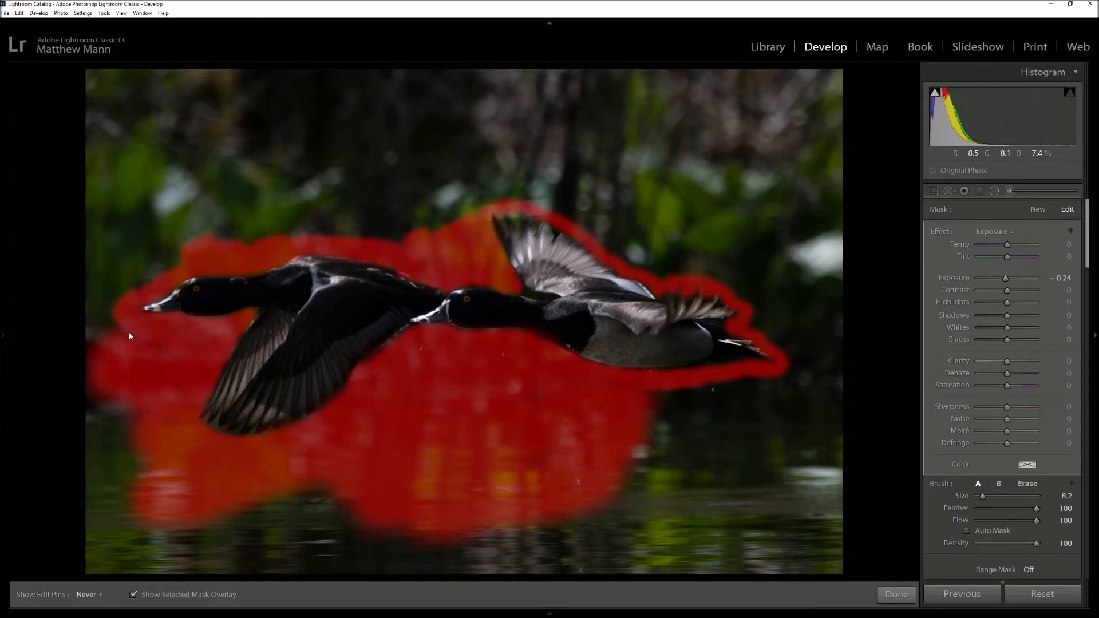
pyautogui.moveTo(63, 312)
pyautogui.mouseDown()
pyautogui.moveTo(69, 428)
pyautogui.moveTo(88, 435)
pyautogui.moveTo(91, 457)
pyautogui.moveTo(68, 478)
pyautogui.moveTo(79, 445)
pyautogui.moveTo(97, 475)
pyautogui.mouseUp()
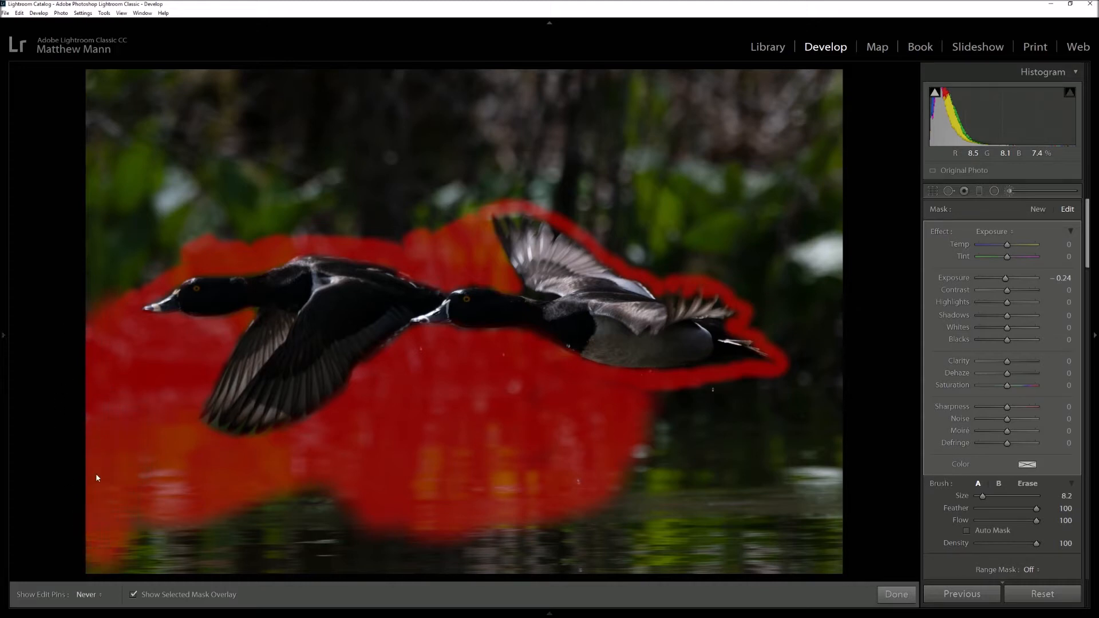
pyautogui.moveTo(83, 538)
pyautogui.mouseDown()
pyautogui.moveTo(170, 484)
pyautogui.moveTo(201, 529)
pyautogui.moveTo(278, 490)
pyautogui.moveTo(410, 493)
pyautogui.moveTo(438, 519)
pyautogui.moveTo(652, 515)
pyautogui.moveTo(625, 529)
pyautogui.moveTo(741, 527)
pyautogui.moveTo(744, 466)
pyautogui.moveTo(484, 510)
pyautogui.mouseUp()
pyautogui.moveTo(627, 465)
pyautogui.mouseDown()
pyautogui.moveTo(697, 436)
pyautogui.moveTo(629, 433)
pyautogui.mouseUp()
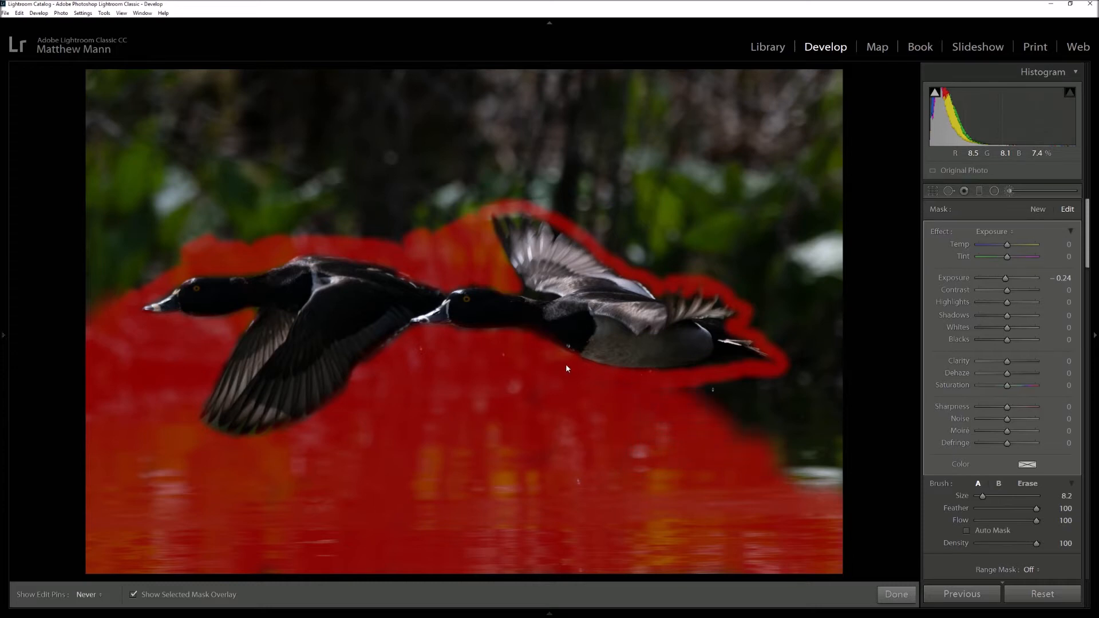
# Mask the remaining background behind the rear duck's tail and the foliage above its body and raised wing
pyautogui.moveTo(561, 368)
pyautogui.mouseDown()
pyautogui.moveTo(646, 385)
pyautogui.moveTo(693, 381)
pyautogui.moveTo(662, 371)
pyautogui.moveTo(750, 363)
pyautogui.moveTo(708, 364)
pyautogui.moveTo(707, 408)
pyautogui.moveTo(756, 448)
pyautogui.moveTo(812, 440)
pyautogui.mouseUp()
pyautogui.moveTo(818, 362)
pyautogui.mouseDown()
pyautogui.moveTo(832, 329)
pyautogui.moveTo(766, 326)
pyautogui.moveTo(820, 251)
pyautogui.moveTo(803, 264)
pyautogui.moveTo(810, 209)
pyautogui.mouseUp()
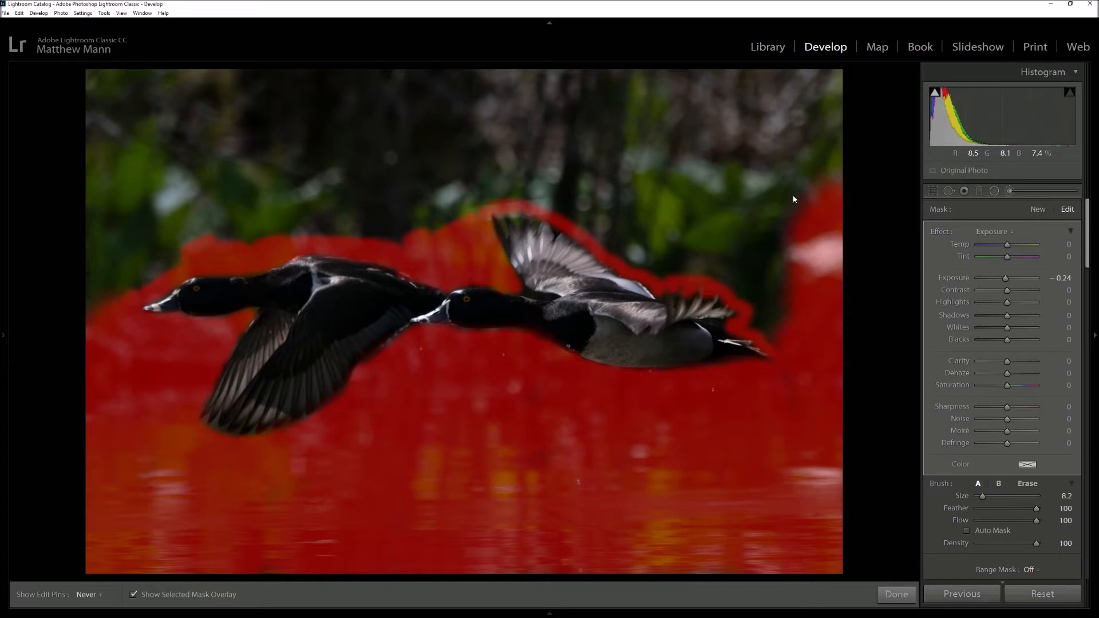
pyautogui.moveTo(808, 67)
pyautogui.mouseDown()
pyautogui.moveTo(643, 48)
pyautogui.moveTo(542, 51)
pyautogui.moveTo(562, 51)
pyautogui.moveTo(529, 136)
pyautogui.moveTo(537, 165)
pyautogui.moveTo(566, 178)
pyautogui.moveTo(529, 169)
pyautogui.moveTo(621, 220)
pyautogui.moveTo(574, 200)
pyautogui.moveTo(615, 226)
pyautogui.moveTo(594, 214)
pyautogui.moveTo(644, 229)
pyautogui.moveTo(628, 231)
pyautogui.moveTo(638, 236)
pyautogui.moveTo(707, 242)
pyautogui.moveTo(714, 263)
pyautogui.moveTo(738, 278)
pyautogui.mouseUp()
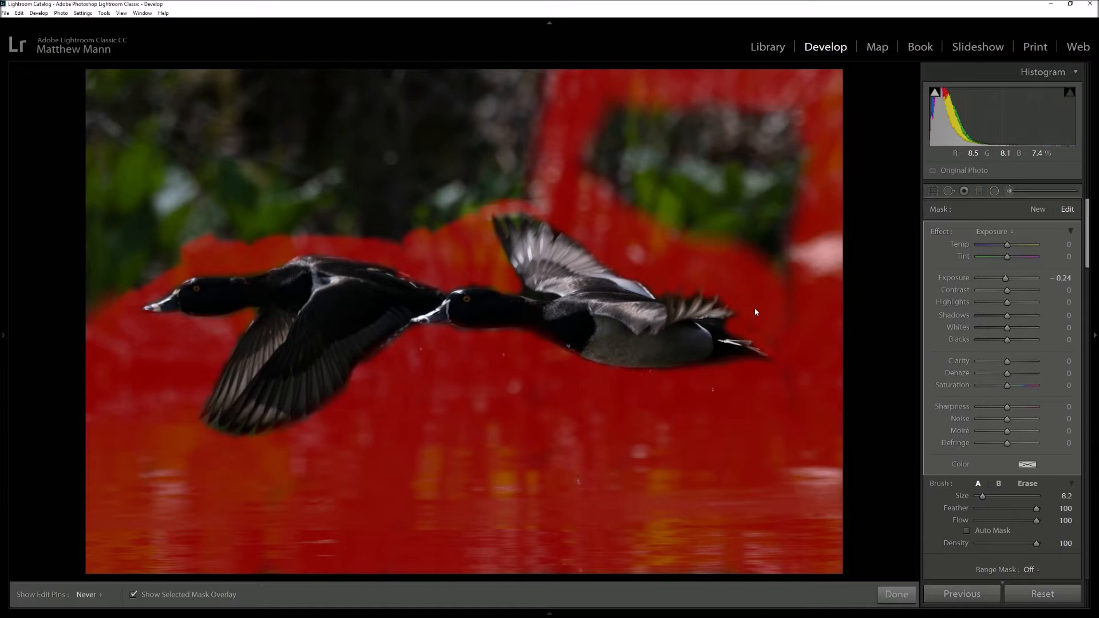
pyautogui.moveTo(768, 246)
pyautogui.mouseDown()
pyautogui.moveTo(731, 229)
pyautogui.moveTo(746, 175)
pyautogui.mouseUp()
pyautogui.moveTo(764, 138)
pyautogui.mouseDown()
pyautogui.moveTo(781, 93)
pyautogui.moveTo(745, 88)
pyautogui.moveTo(650, 115)
pyautogui.moveTo(640, 110)
pyautogui.moveTo(661, 70)
pyautogui.moveTo(624, 65)
pyautogui.moveTo(561, 118)
pyautogui.moveTo(612, 114)
pyautogui.moveTo(629, 139)
pyautogui.moveTo(622, 178)
pyautogui.moveTo(663, 187)
pyautogui.moveTo(652, 209)
pyautogui.mouseUp()
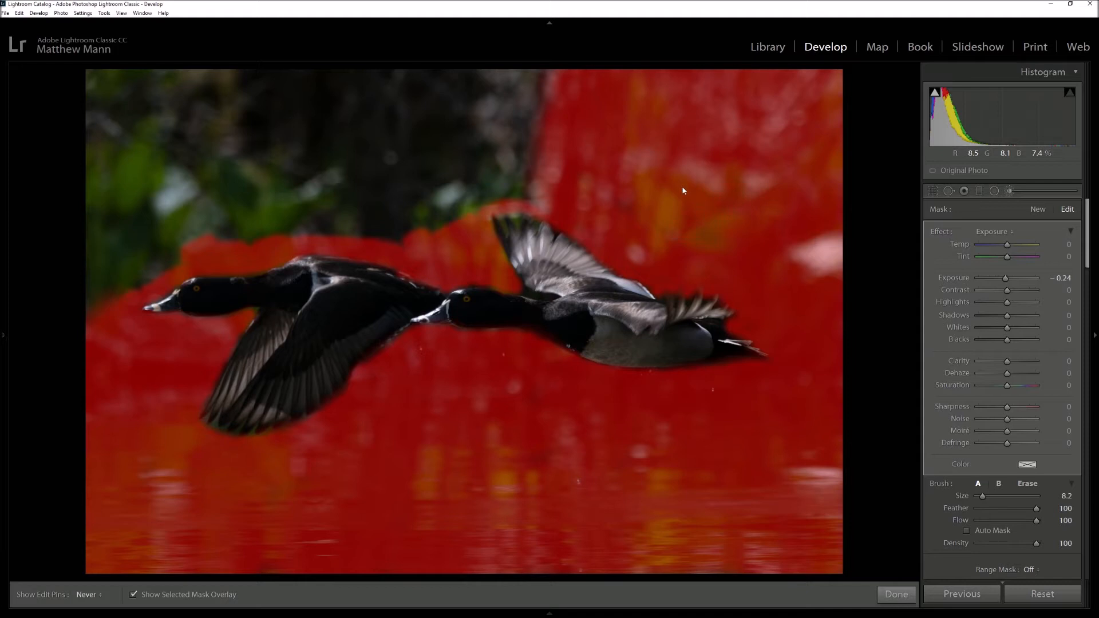
# Mask the remaining foliage above the front duck so the whole background is covered
pyautogui.moveTo(543, 112)
pyautogui.mouseDown()
pyautogui.moveTo(529, 52)
pyautogui.moveTo(291, 39)
pyautogui.moveTo(524, 59)
pyautogui.moveTo(449, 62)
pyautogui.moveTo(392, 92)
pyautogui.moveTo(406, 107)
pyautogui.moveTo(488, 107)
pyautogui.mouseUp()
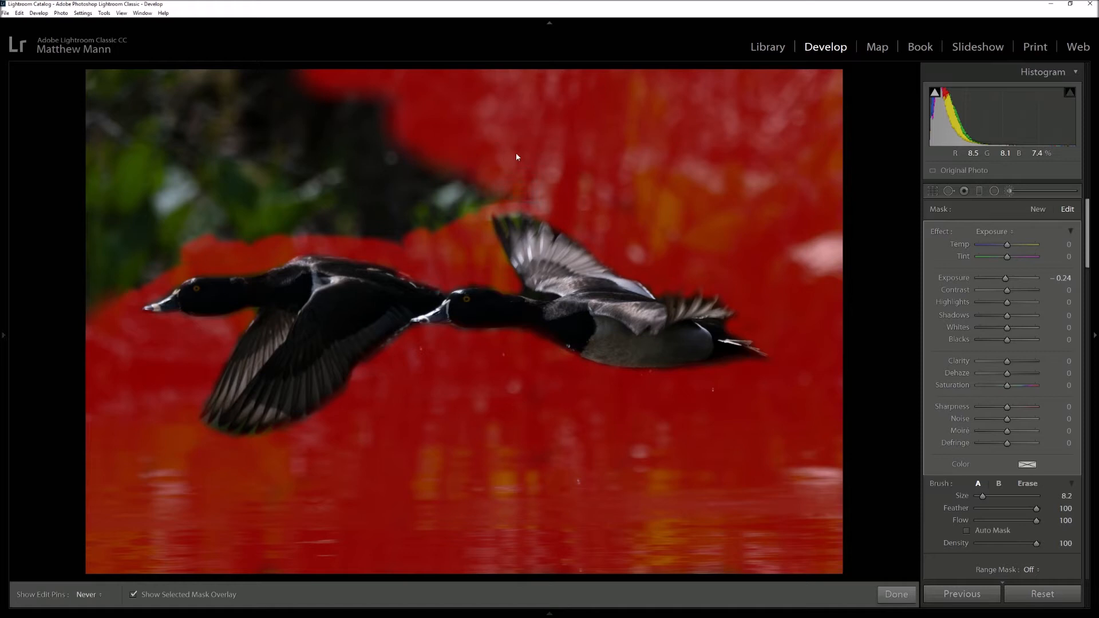
pyautogui.moveTo(425, 163)
pyautogui.mouseDown()
pyautogui.moveTo(355, 193)
pyautogui.moveTo(393, 156)
pyautogui.moveTo(342, 147)
pyautogui.moveTo(328, 127)
pyautogui.moveTo(371, 83)
pyautogui.moveTo(280, 102)
pyautogui.moveTo(264, 97)
pyautogui.moveTo(274, 50)
pyautogui.moveTo(171, 62)
pyautogui.moveTo(148, 54)
pyautogui.moveTo(150, 37)
pyautogui.moveTo(60, 72)
pyautogui.moveTo(74, 47)
pyautogui.moveTo(47, 113)
pyautogui.moveTo(84, 138)
pyautogui.moveTo(66, 213)
pyautogui.moveTo(78, 253)
pyautogui.moveTo(112, 228)
pyautogui.moveTo(121, 239)
pyautogui.moveTo(245, 184)
pyautogui.moveTo(230, 200)
pyautogui.mouseUp()
pyautogui.moveTo(314, 160)
pyautogui.mouseDown()
pyautogui.moveTo(288, 133)
pyautogui.moveTo(360, 86)
pyautogui.moveTo(340, 66)
pyautogui.moveTo(383, 90)
pyautogui.moveTo(418, 142)
pyautogui.moveTo(408, 151)
pyautogui.moveTo(183, 139)
pyautogui.mouseUp()
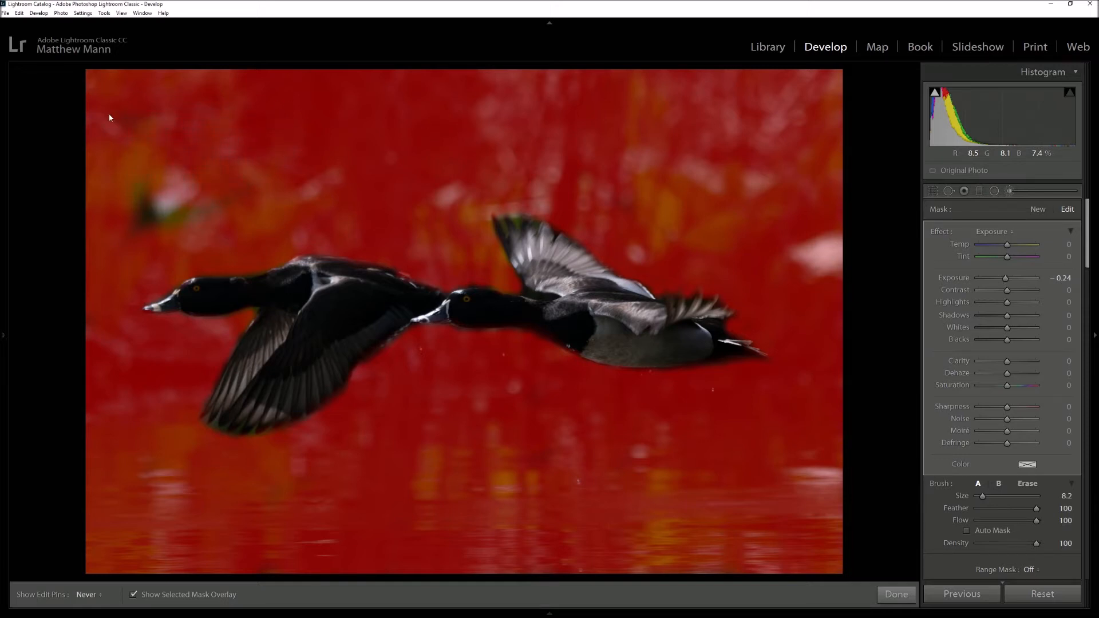
pyautogui.moveTo(103, 167); pyautogui.dragTo(140, 169)
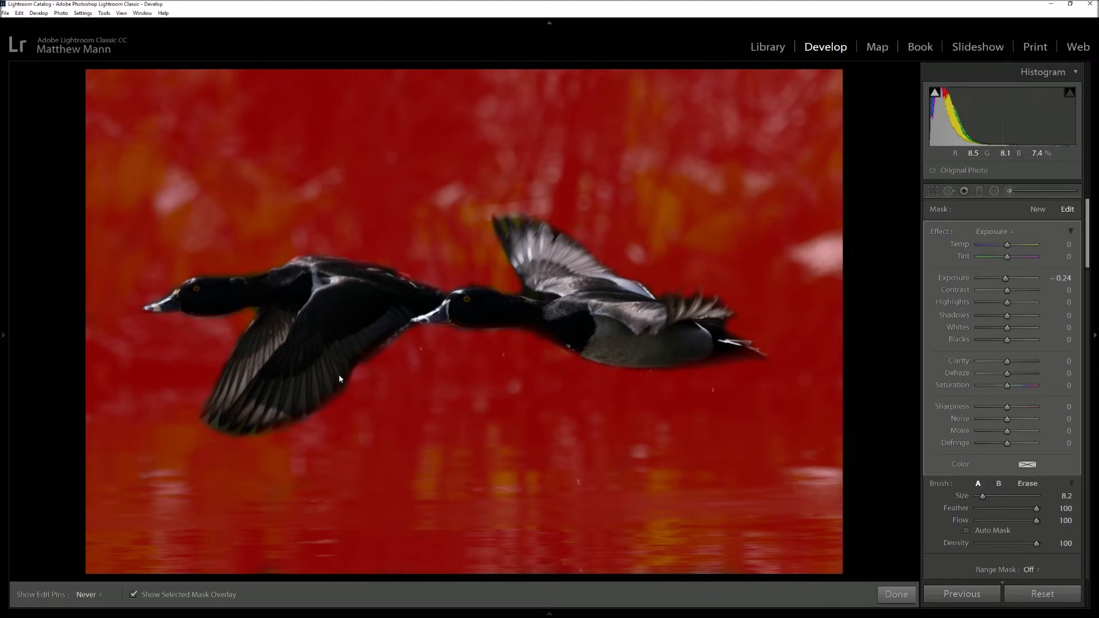
# Hide the selected mask overlay and set the background mask's exposure to 1.27
pyautogui.press('h')
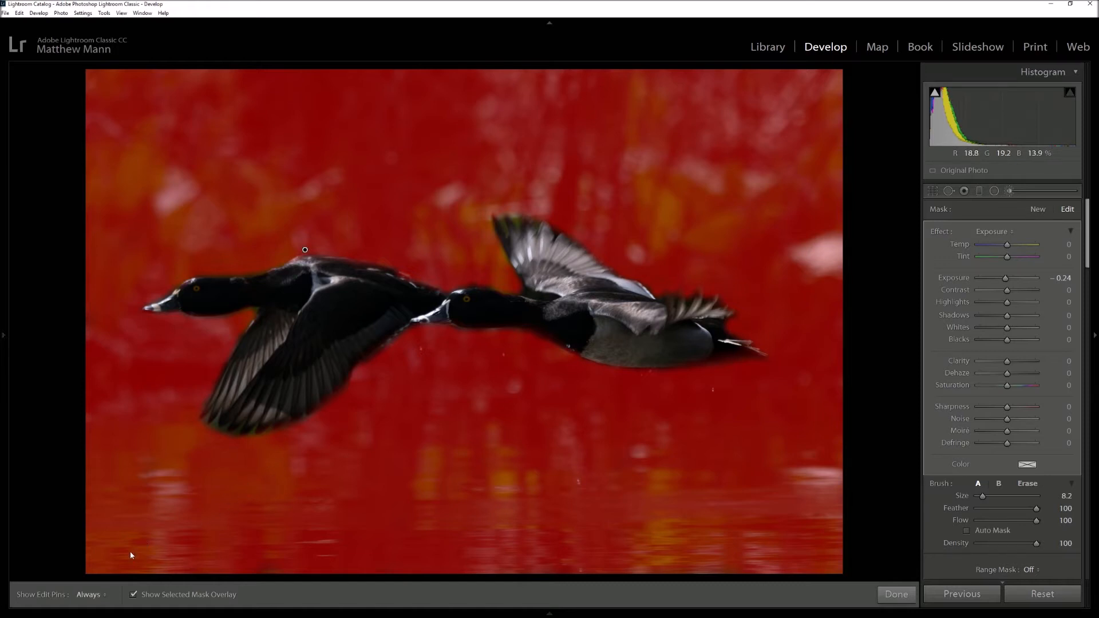
pyautogui.click(134, 595)
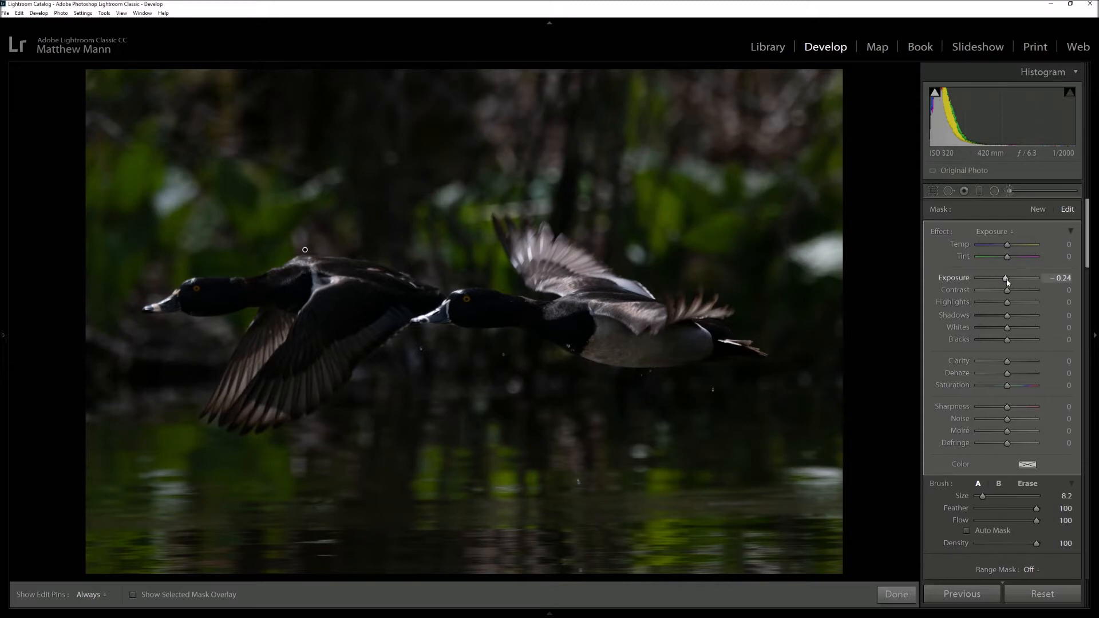
pyautogui.moveTo(1006, 276); pyautogui.dragTo(1018, 281)
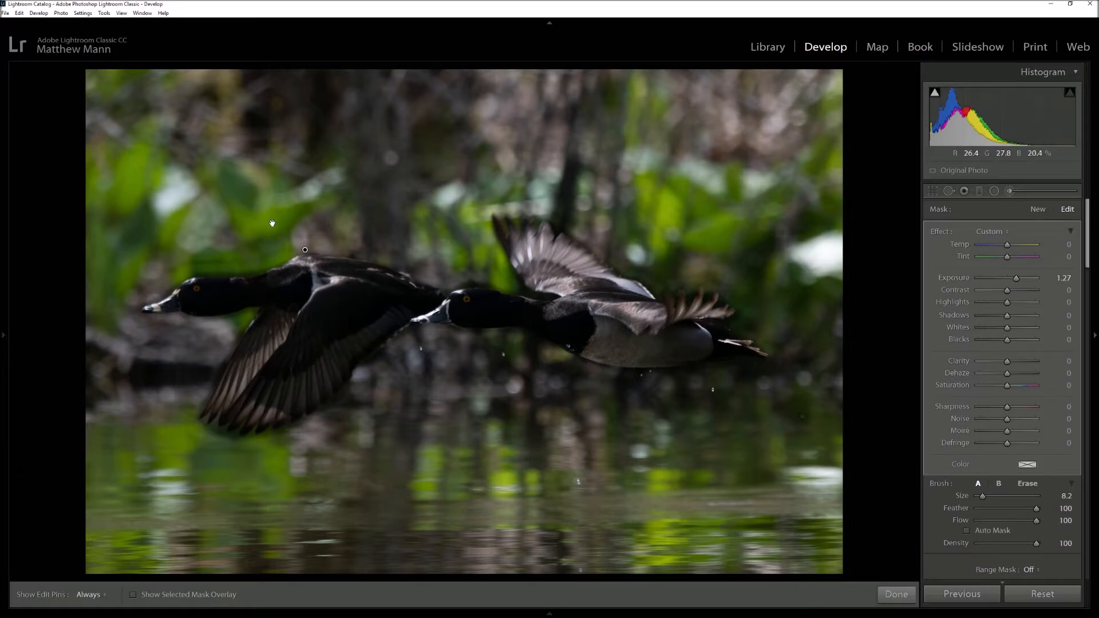
# Reduce the brush size to 0.8 and toggle the visibility of the edit pins
pyautogui.moveTo(982, 497); pyautogui.dragTo(981, 496)
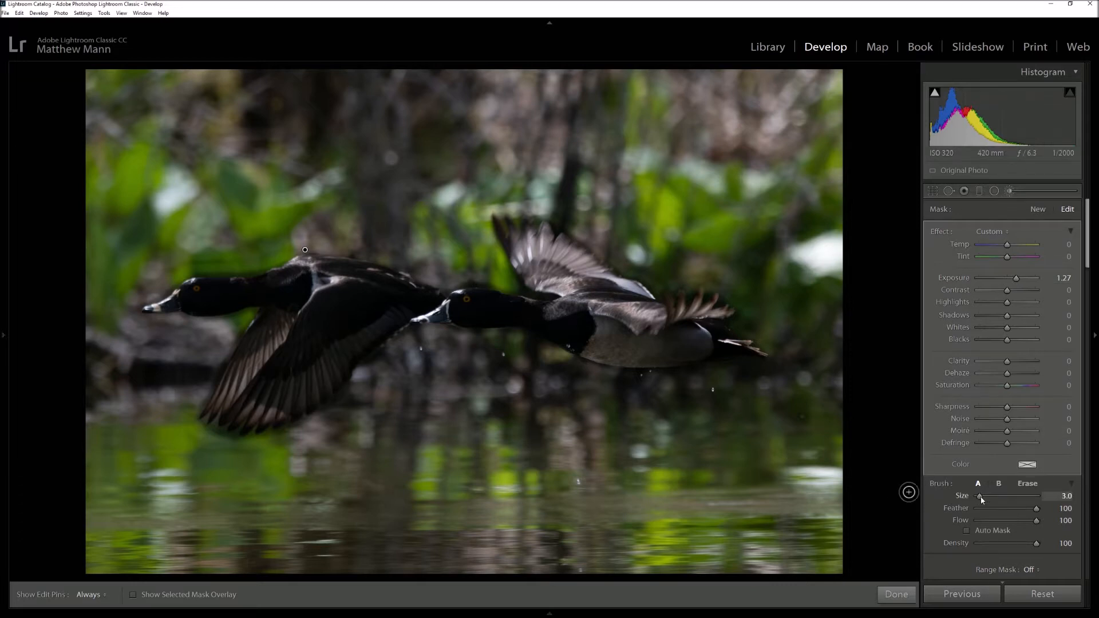
pyautogui.press('h')
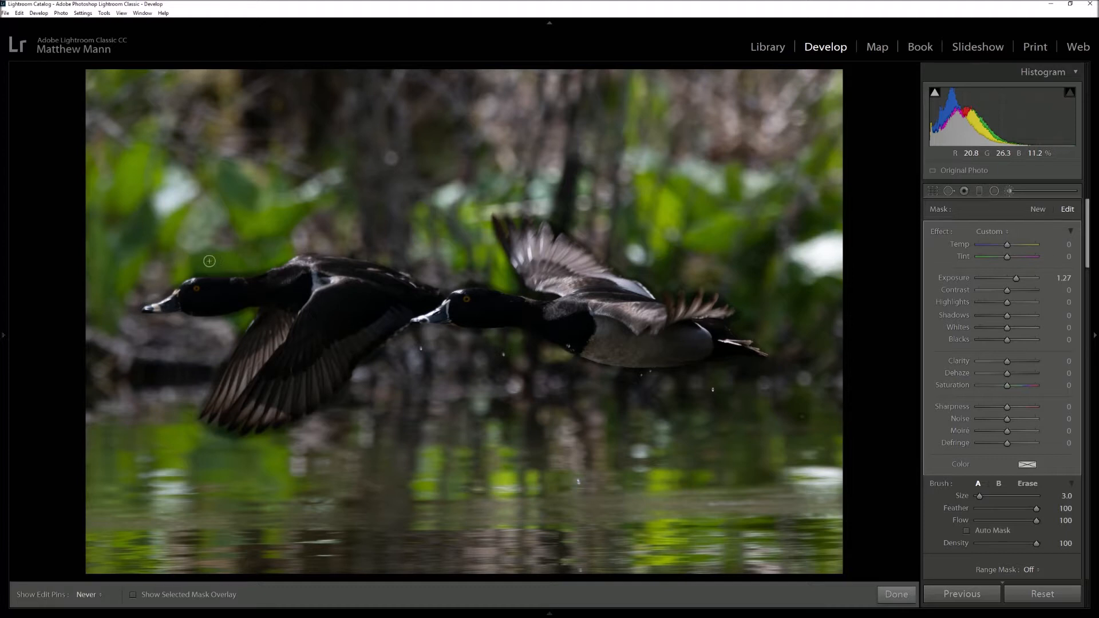
pyautogui.press('h')
pyautogui.press('h')
pyautogui.press('h')
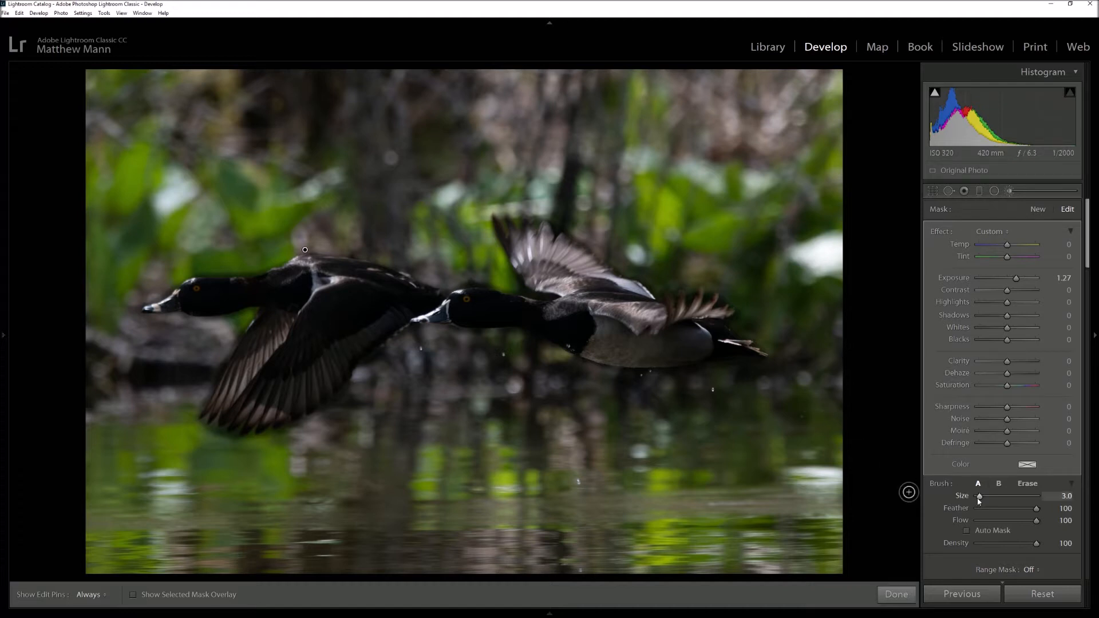
pyautogui.moveTo(979, 498); pyautogui.dragTo(978, 499)
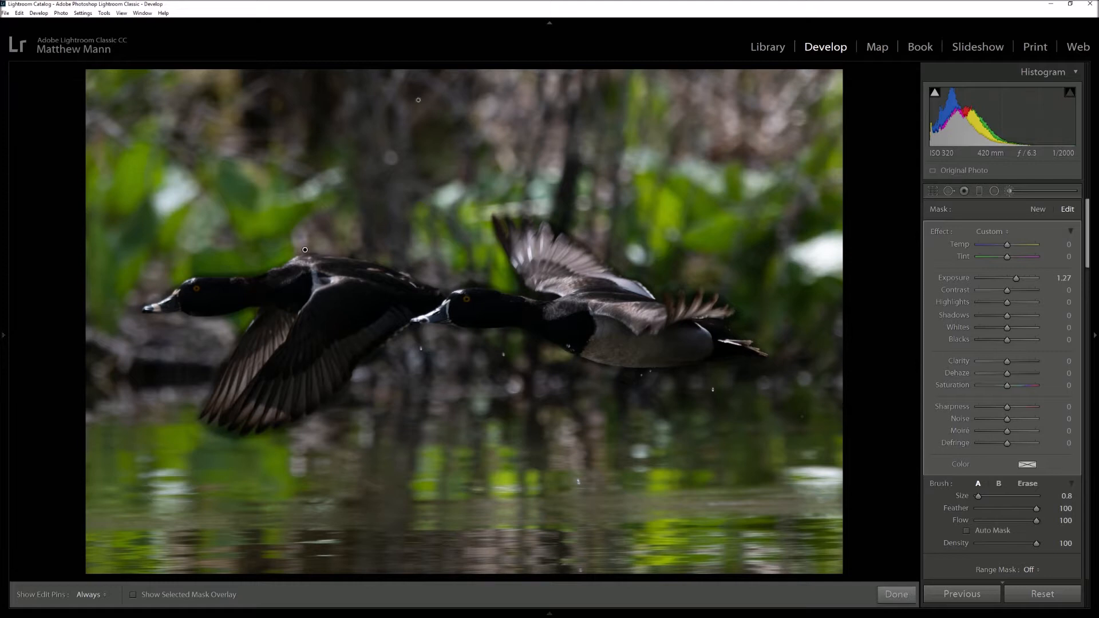
# Paint the background edge along the top of the front duck's neck into the mask with a 1.6 size brush
pyautogui.click(4, 355)
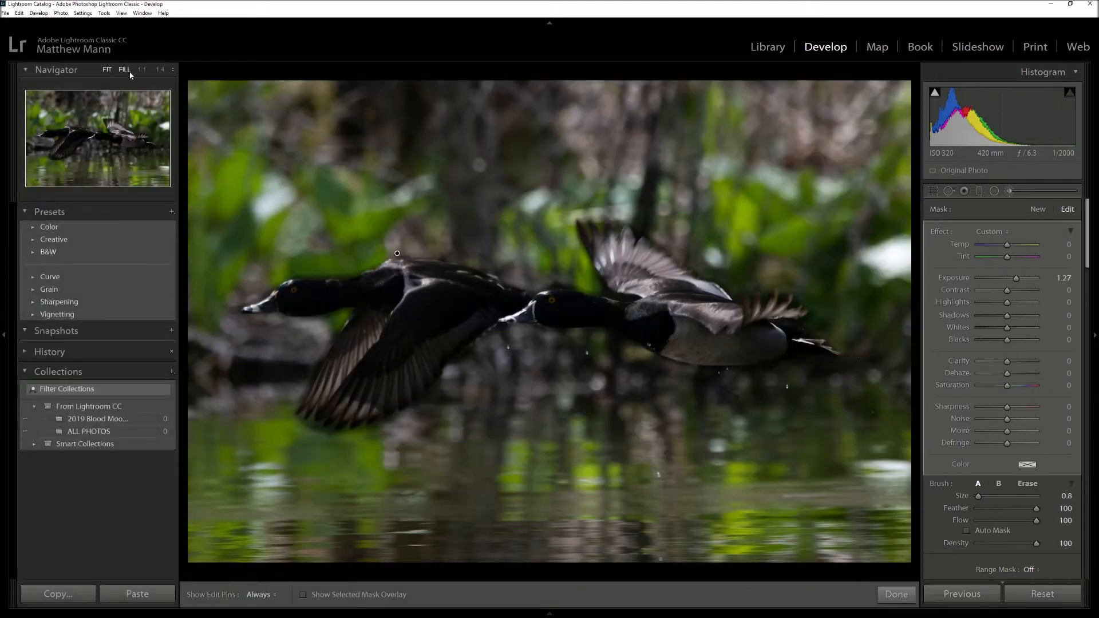
pyautogui.click(141, 70)
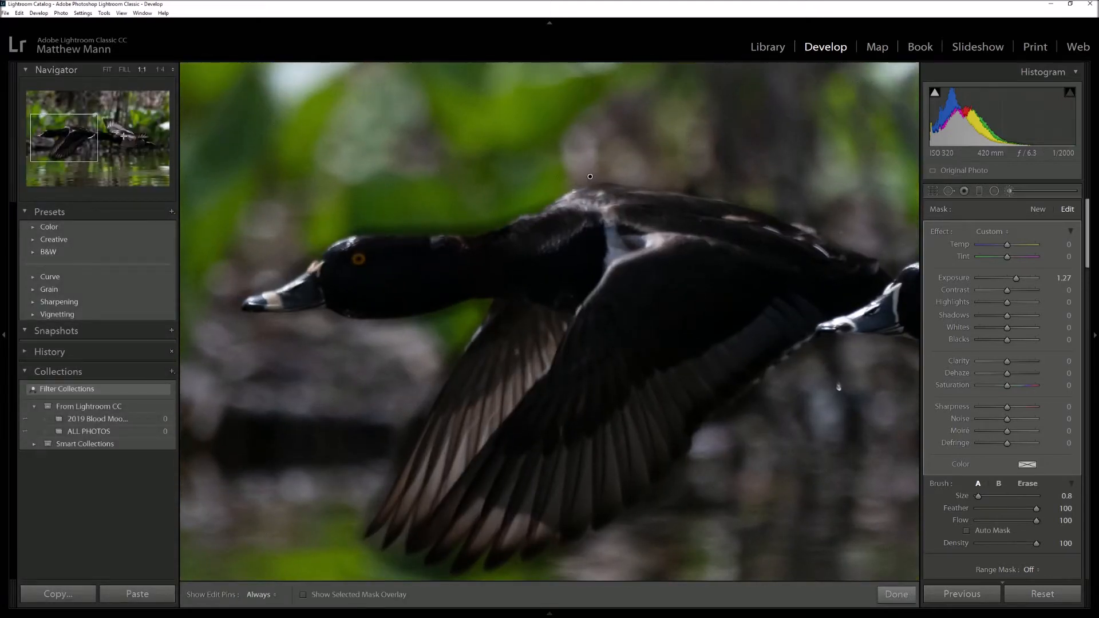
pyautogui.click(160, 70)
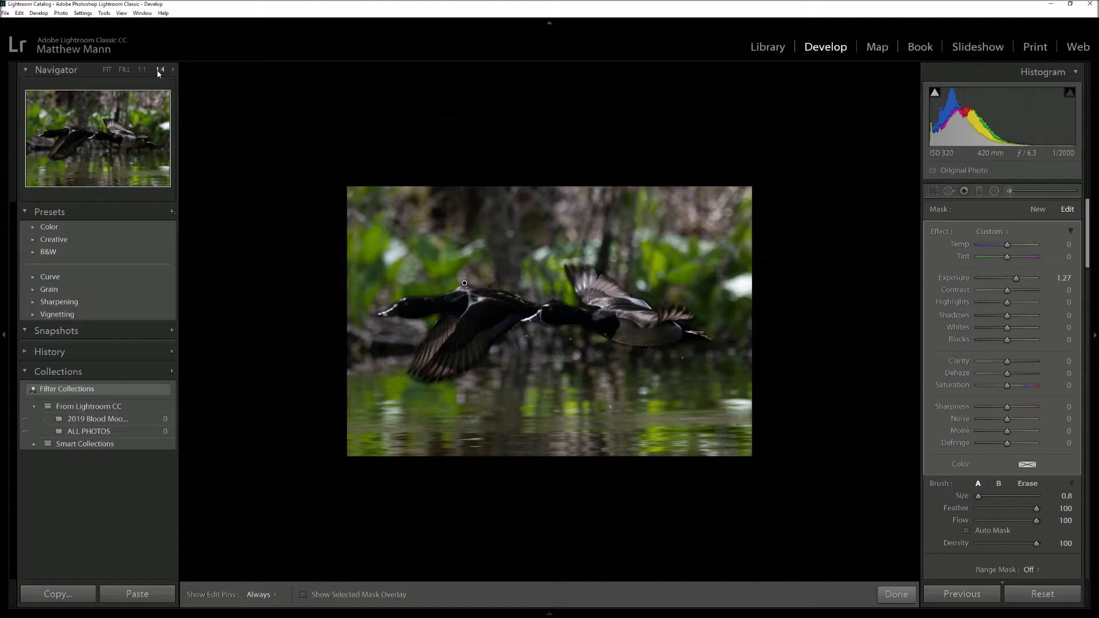
pyautogui.click(142, 69)
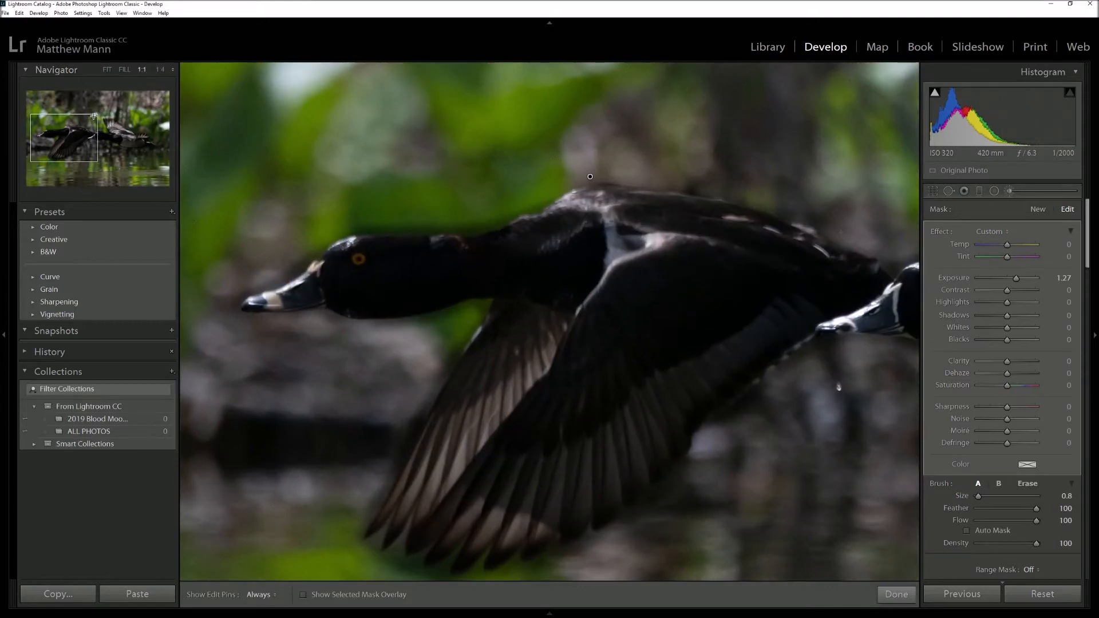
pyautogui.moveTo(61, 135)
pyautogui.mouseDown()
pyautogui.moveTo(47, 130)
pyautogui.moveTo(62, 133)
pyautogui.mouseUp()
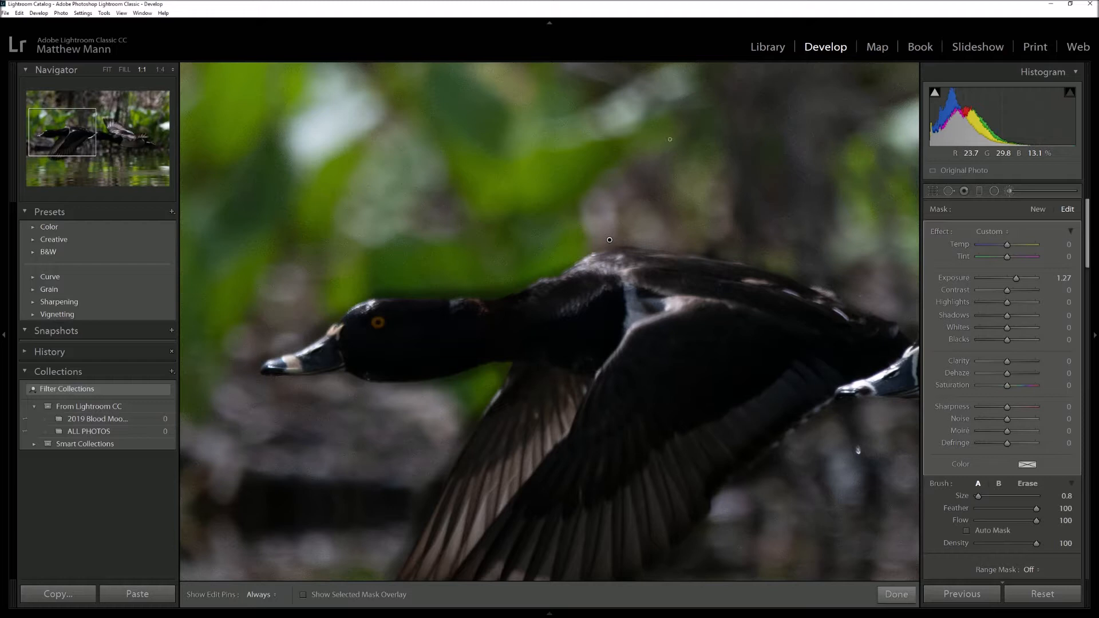
pyautogui.moveTo(978, 497); pyautogui.dragTo(979, 497)
pyautogui.moveTo(518, 288); pyautogui.dragTo(494, 287)
pyautogui.press('h')
pyautogui.press('h')
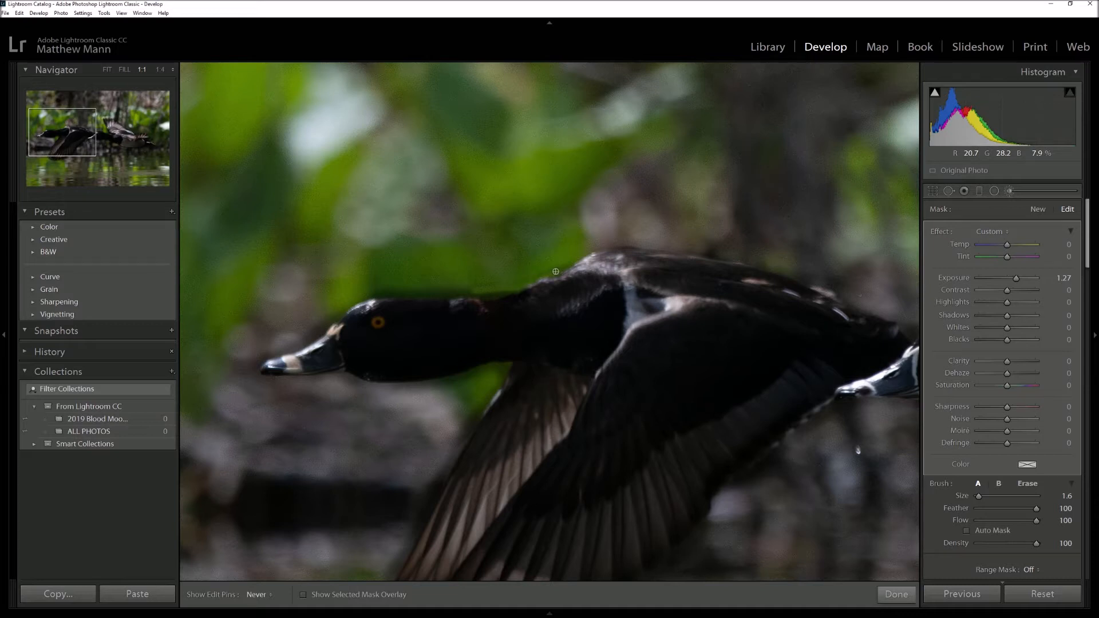
pyautogui.moveTo(464, 292)
pyautogui.mouseDown()
pyautogui.moveTo(363, 294)
pyautogui.moveTo(521, 288)
pyautogui.moveTo(404, 294)
pyautogui.mouseUp()
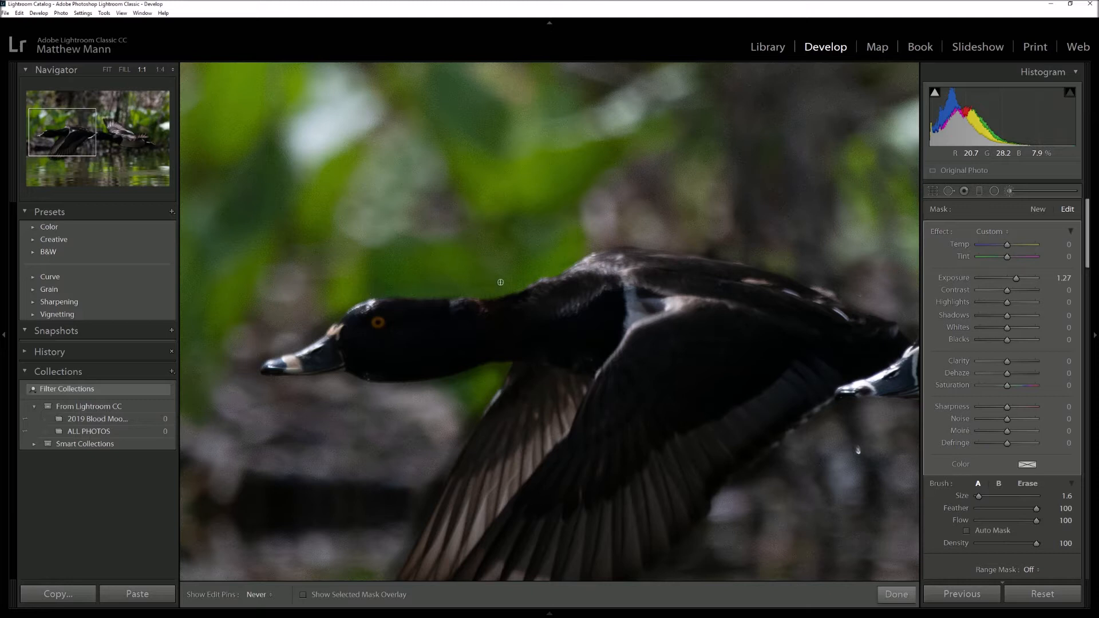
# Extend the background mask tightly around the front duck's head and bill, beneath its neck and along the wing's leading edge
pyautogui.moveTo(318, 319); pyautogui.dragTo(371, 296)
pyautogui.moveTo(308, 336)
pyautogui.mouseDown()
pyautogui.moveTo(321, 326)
pyautogui.moveTo(286, 347)
pyautogui.moveTo(308, 342)
pyautogui.mouseUp()
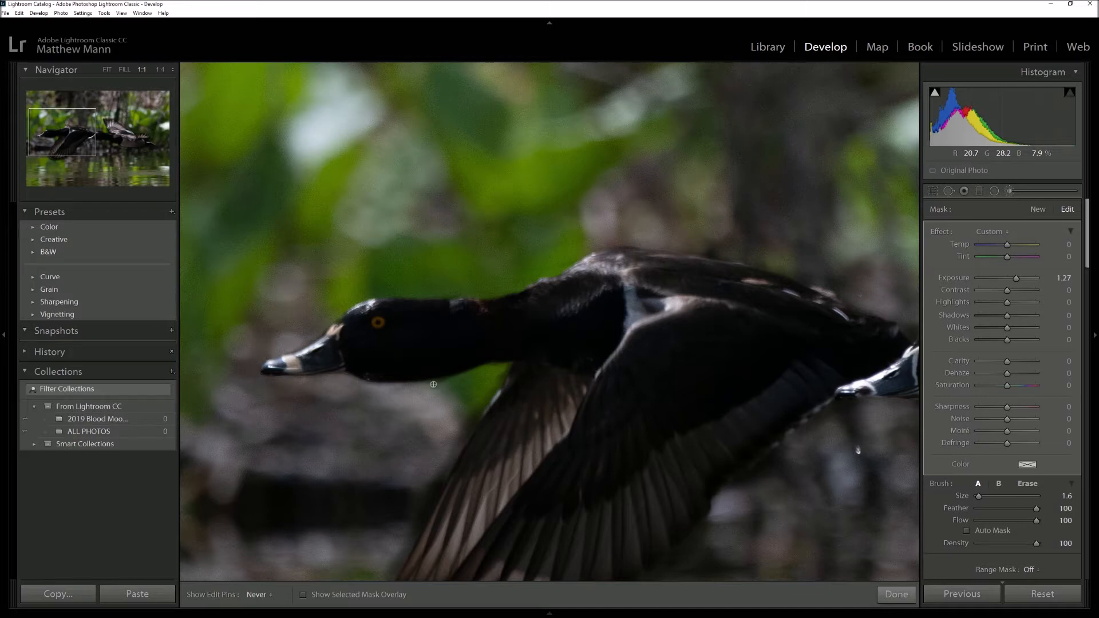
pyautogui.press('h')
pyautogui.press('h')
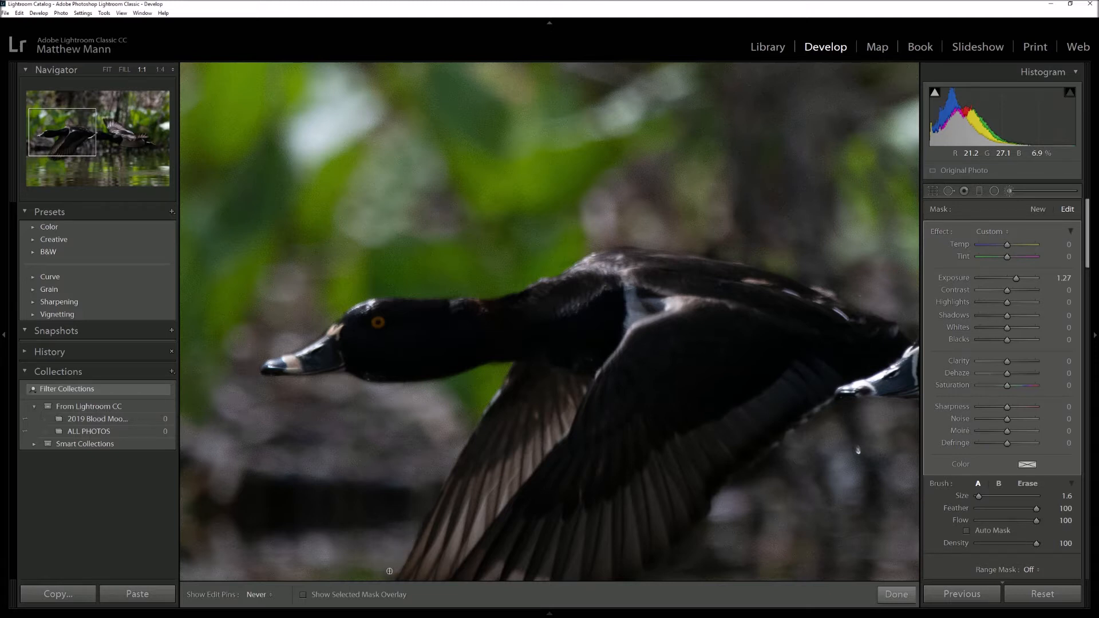
# Mask the background tightly around the front duck's lower wing feather tips and up along the wing's trailing edge
pyautogui.press('h')
pyautogui.moveTo(62, 133); pyautogui.dragTo(64, 154)
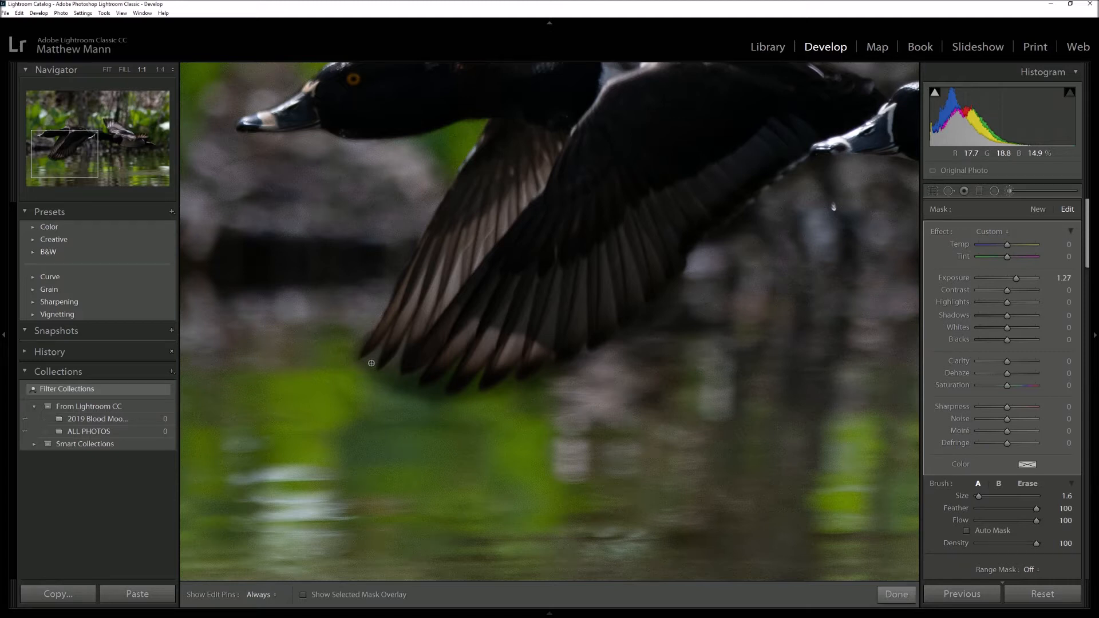
pyautogui.press('h')
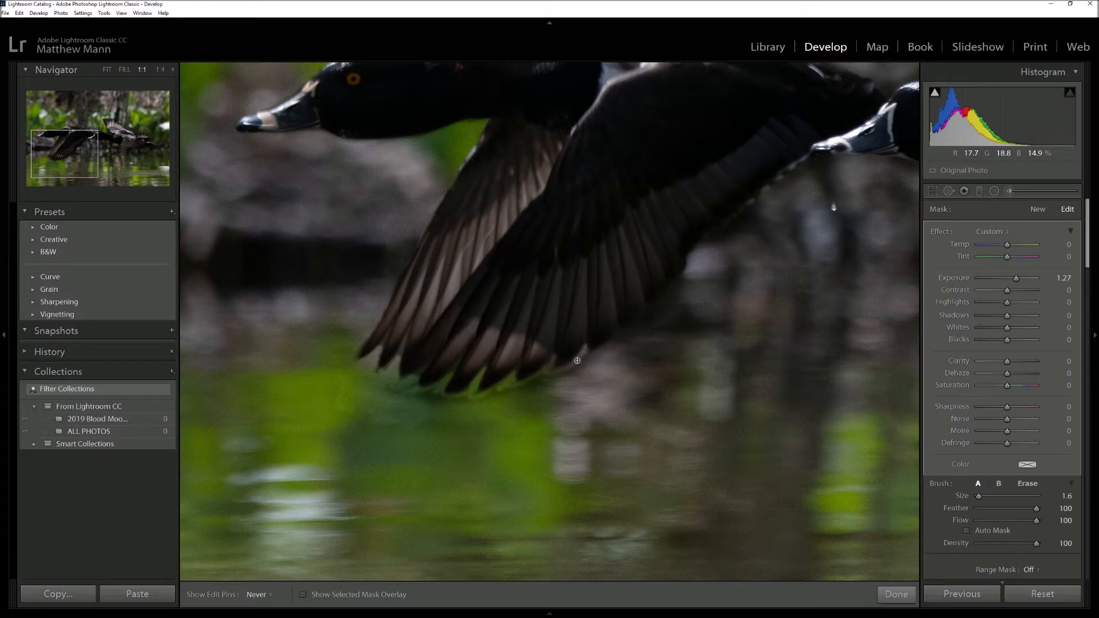
pyautogui.press('h')
pyautogui.press('h')
pyautogui.press('h')
pyautogui.press('h')
pyautogui.press('h')
pyautogui.press('h')
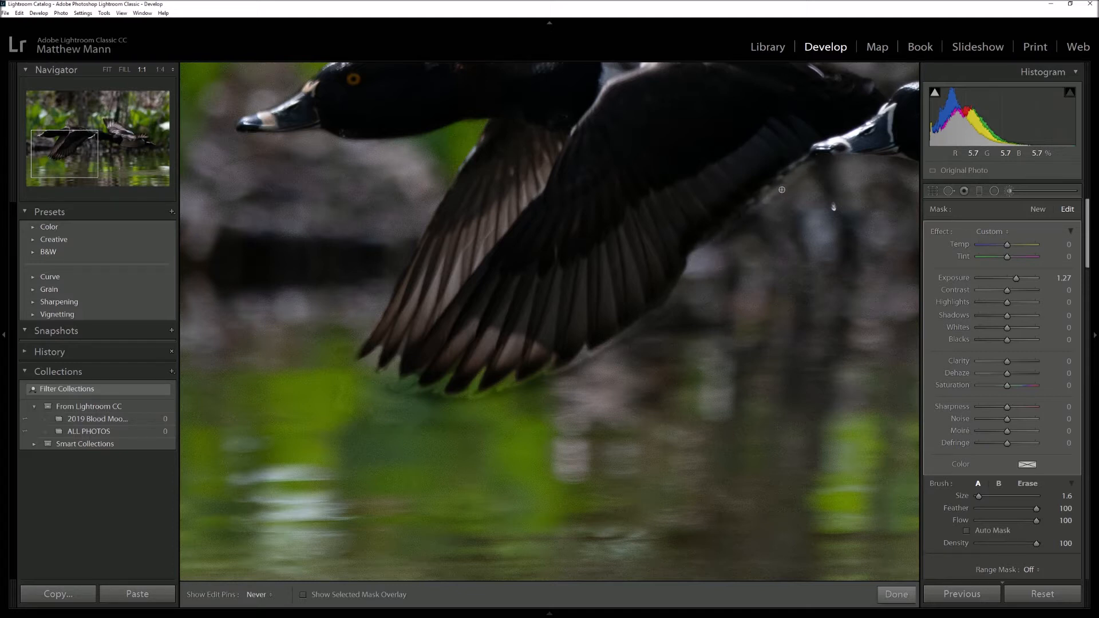
pyautogui.press('h')
pyautogui.press('h')
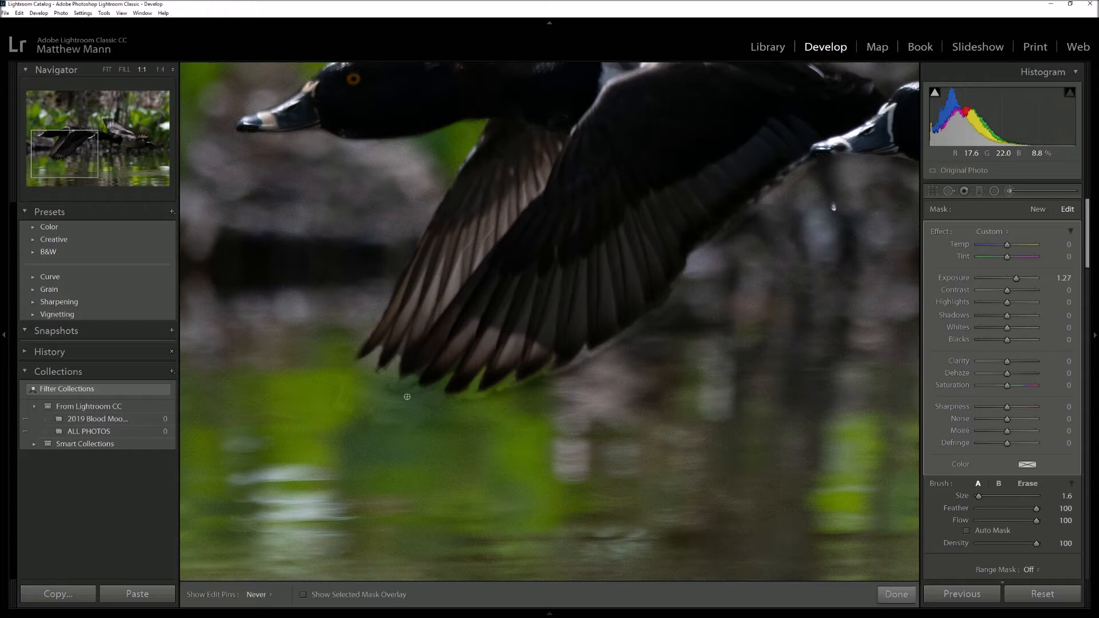
# Set the brush size to 3.0 and fill in the unmasked water just beneath the front duck's wing tips
pyautogui.press('h')
pyautogui.moveTo(977, 497); pyautogui.dragTo(979, 495)
pyautogui.press('h')
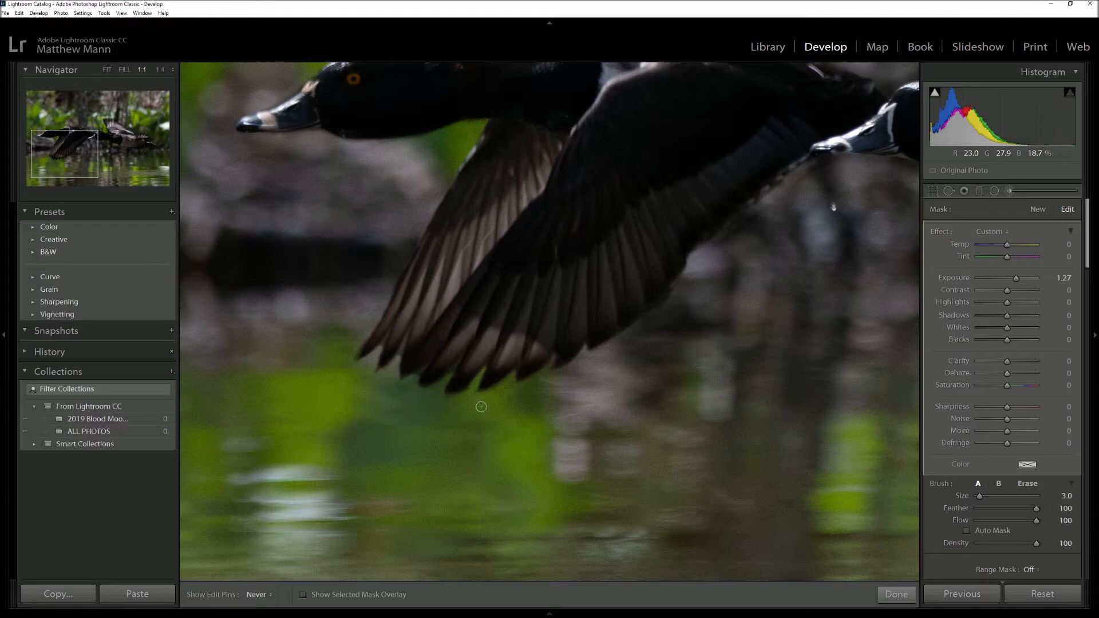
# Refine the background mask along the front duck's trailing wing edge near the rear duck's bill
pyautogui.press('h')
pyautogui.moveTo(63, 154); pyautogui.dragTo(80, 148)
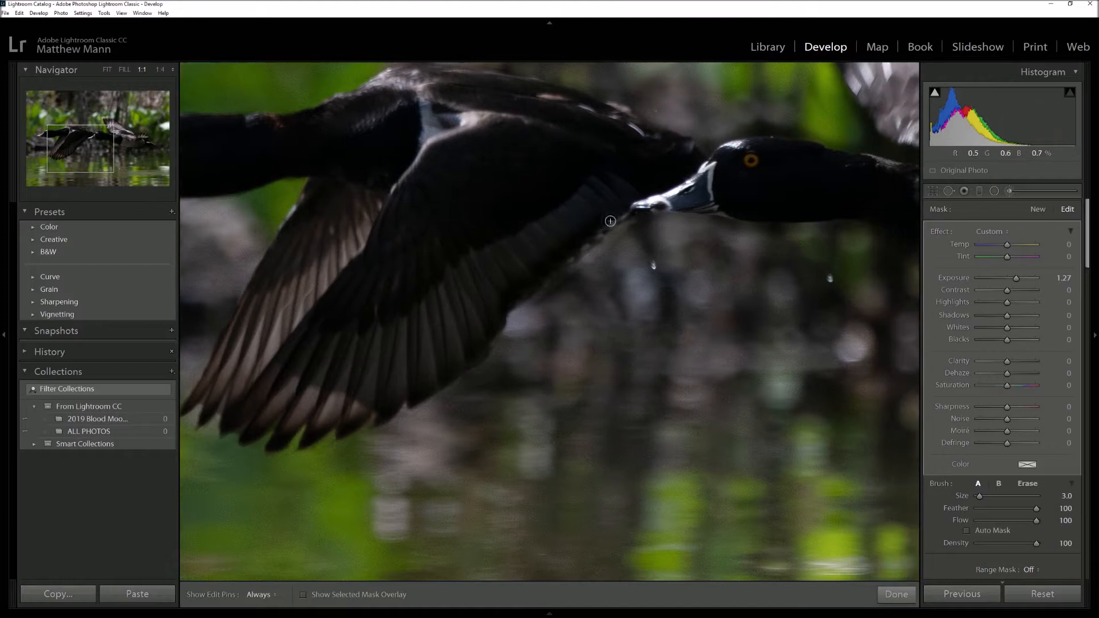
pyautogui.press('h')
pyautogui.press('h')
# Mask the background edge beneath the rear duck's bill, neck, breast and belly
pyautogui.click(76, 136)
pyautogui.moveTo(77, 136); pyautogui.dragTo(117, 142)
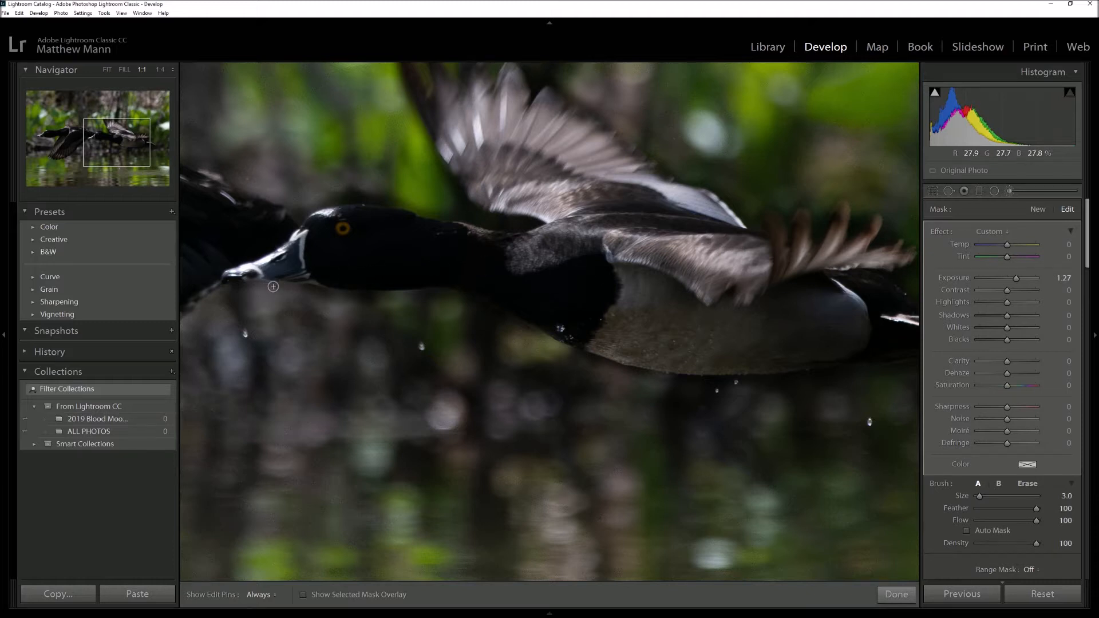
pyautogui.press('h')
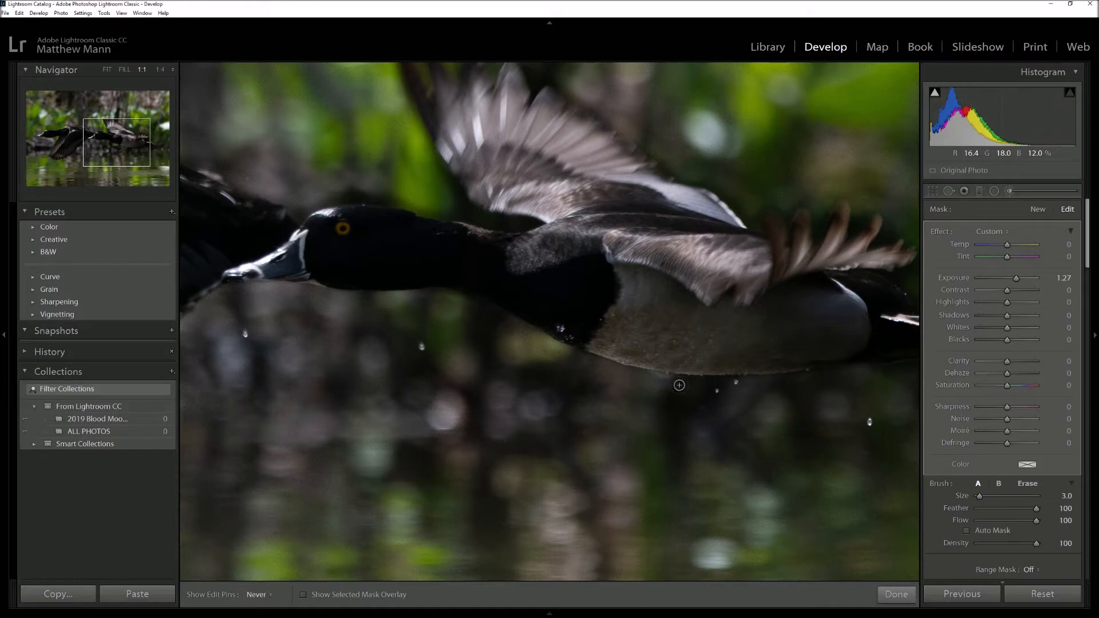
# Mask the background edge above the rear duck's head and neck and up the front of its raised wing
pyautogui.press('h')
pyautogui.moveTo(122, 154); pyautogui.dragTo(109, 147)
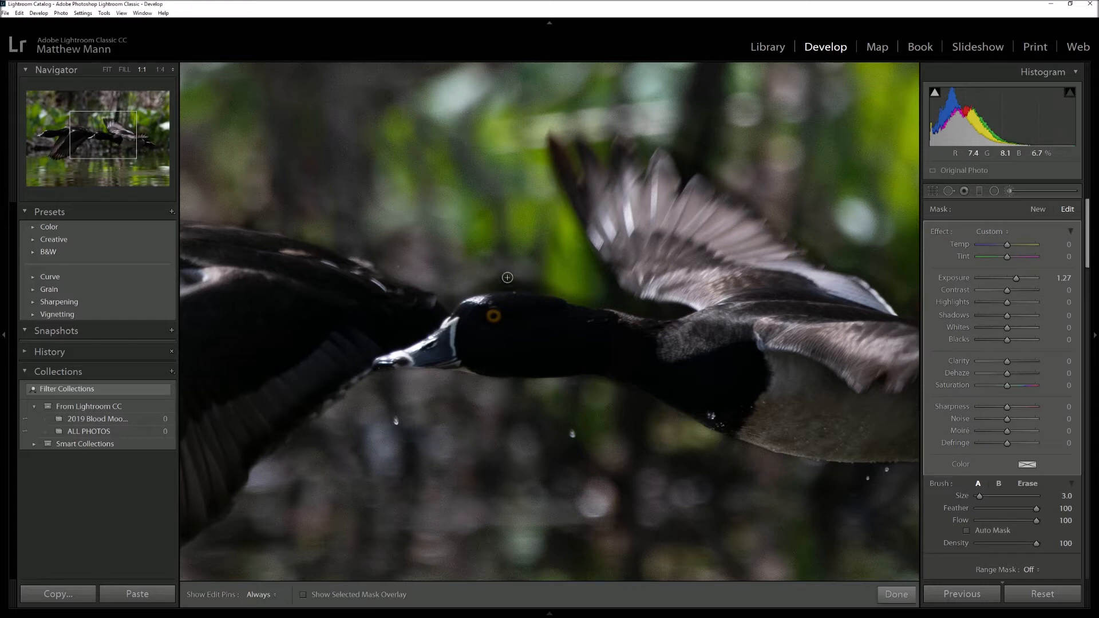
pyautogui.press('h')
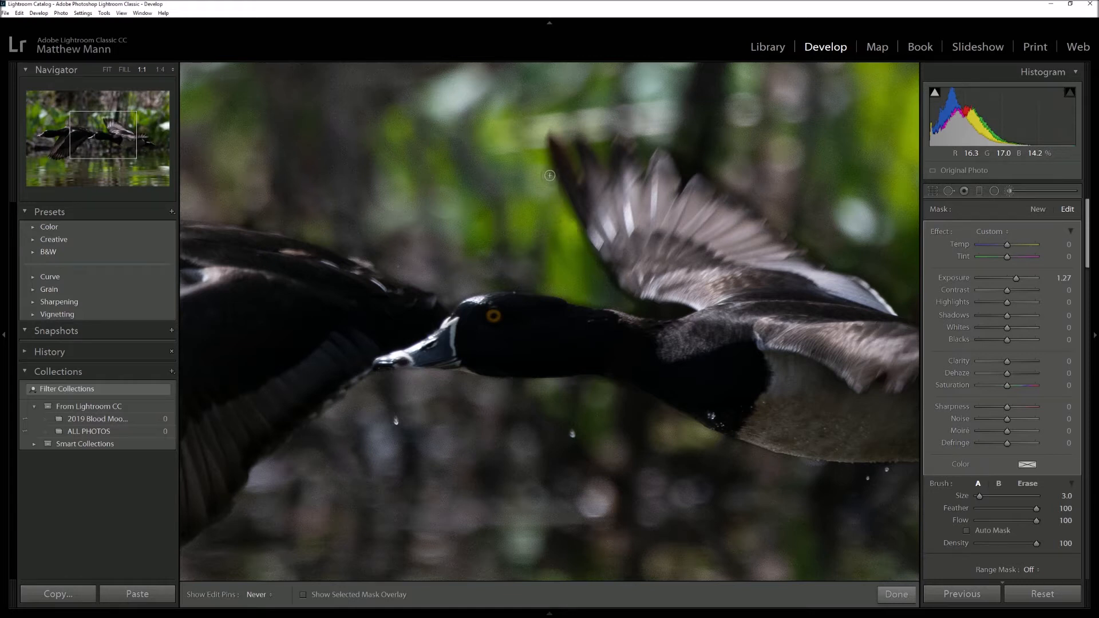
# Mask the background between the rear duck's raised wing feather tips and down the back edge of that wing
pyautogui.press('h')
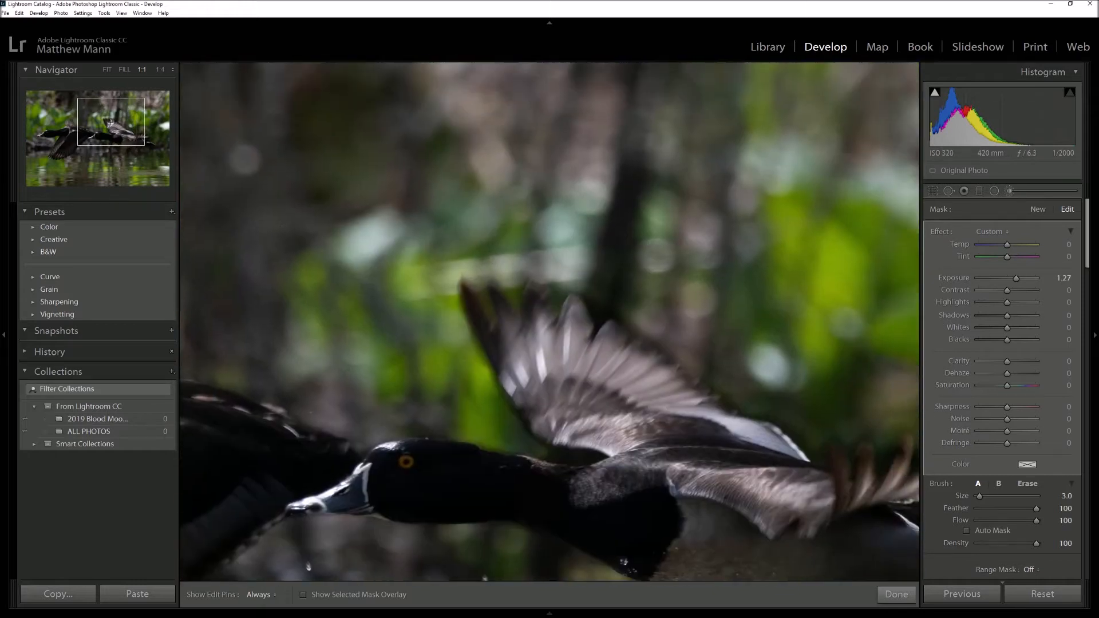
pyautogui.click(117, 128)
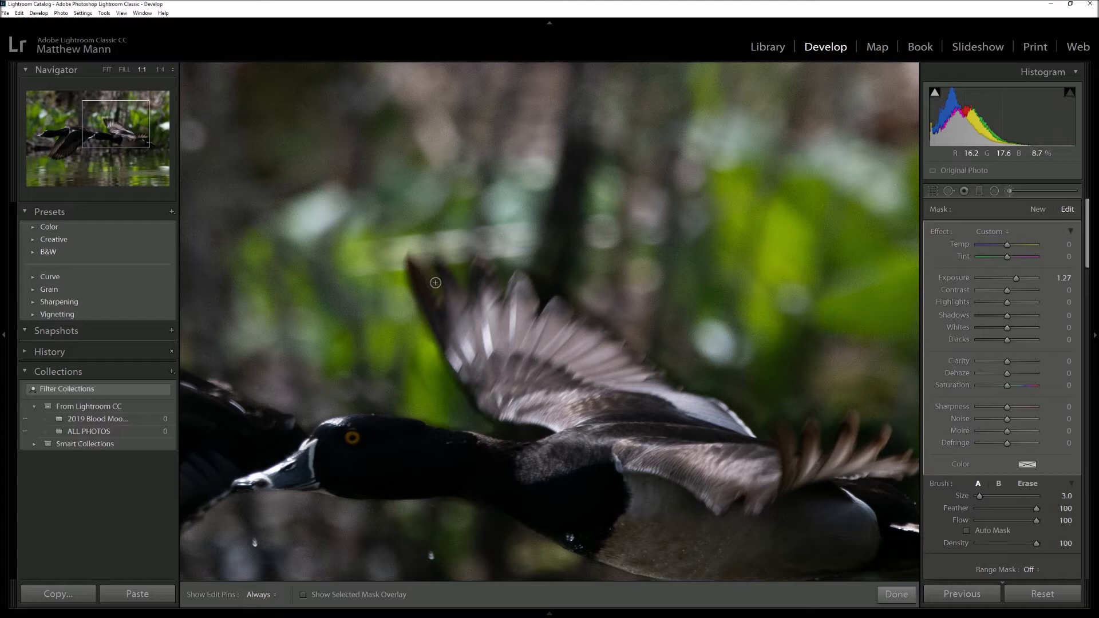
pyautogui.press('h')
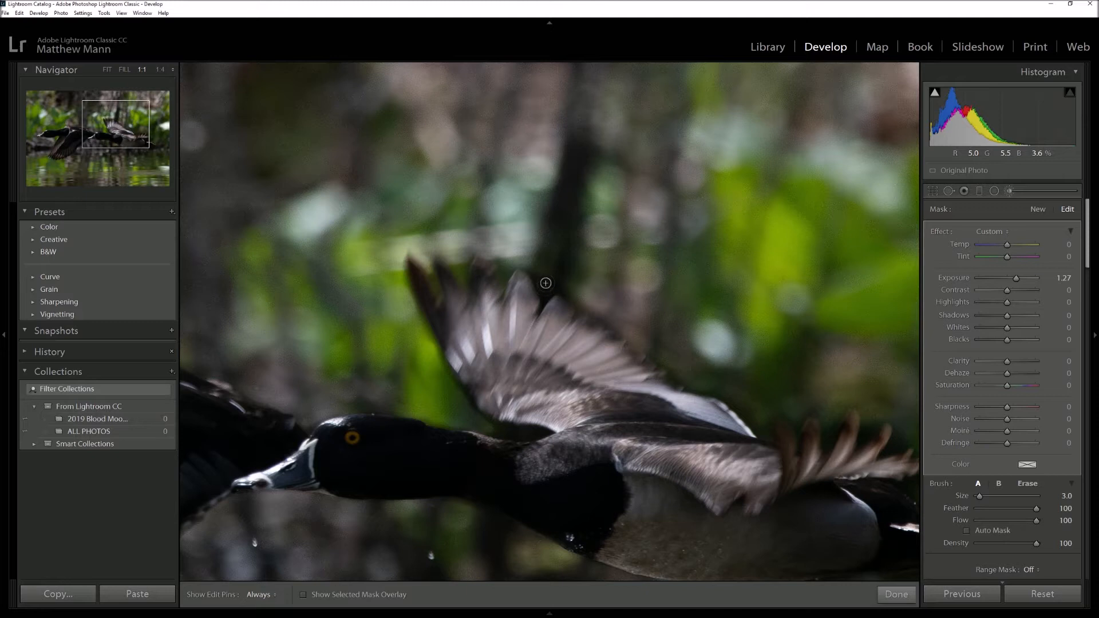
pyautogui.press('h')
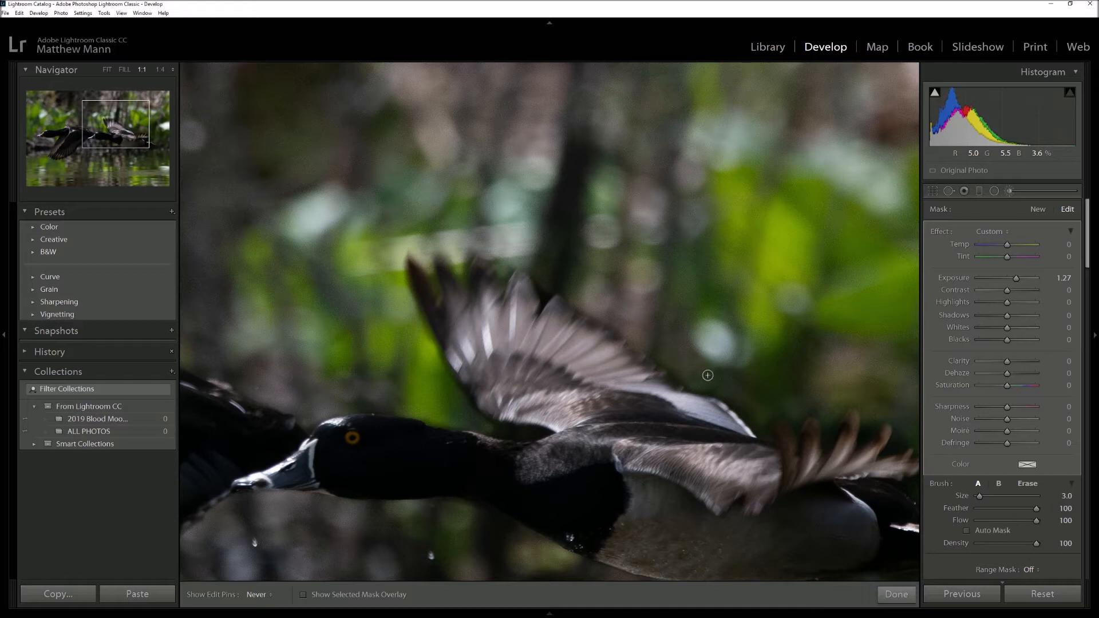
pyautogui.press('h')
pyautogui.press('h')
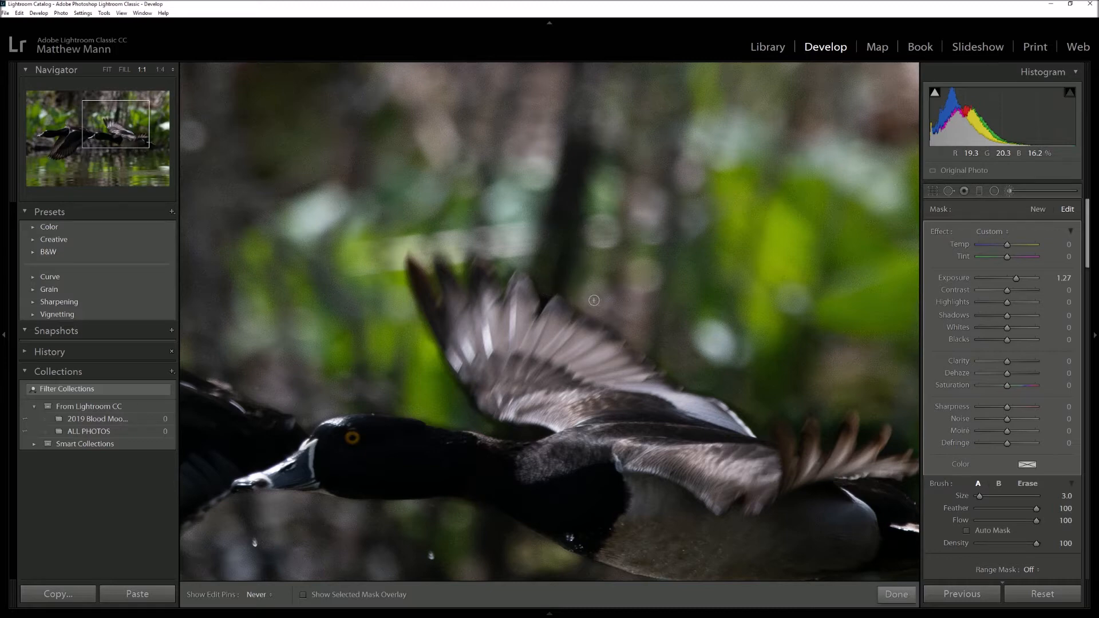
# Mask the background edge around the rear duck's far wing feathers, tail and feet
pyautogui.press('h')
pyautogui.moveTo(131, 137); pyautogui.dragTo(140, 137)
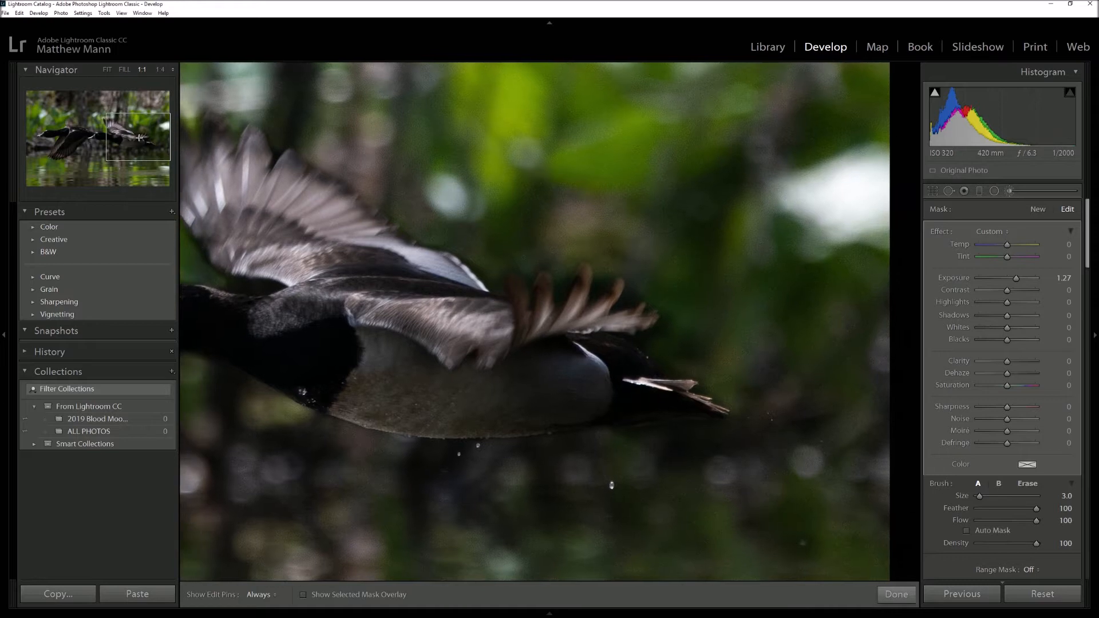
pyautogui.press('h')
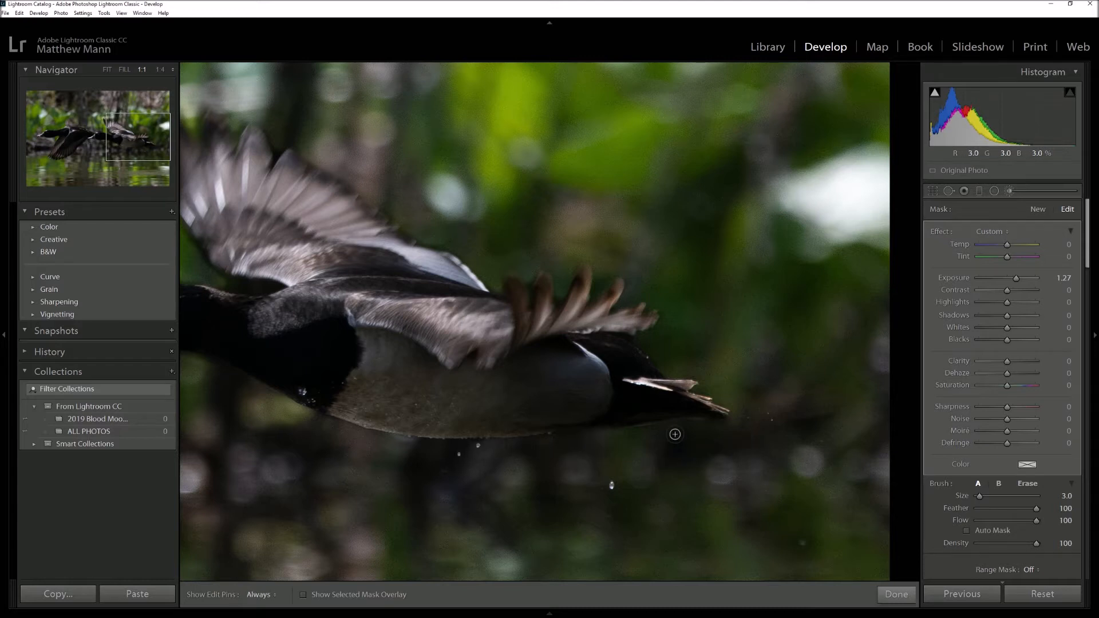
# Start a new adjustment brush mask on the front duck's wing and set its exposure to 1.76
pyautogui.click(108, 70)
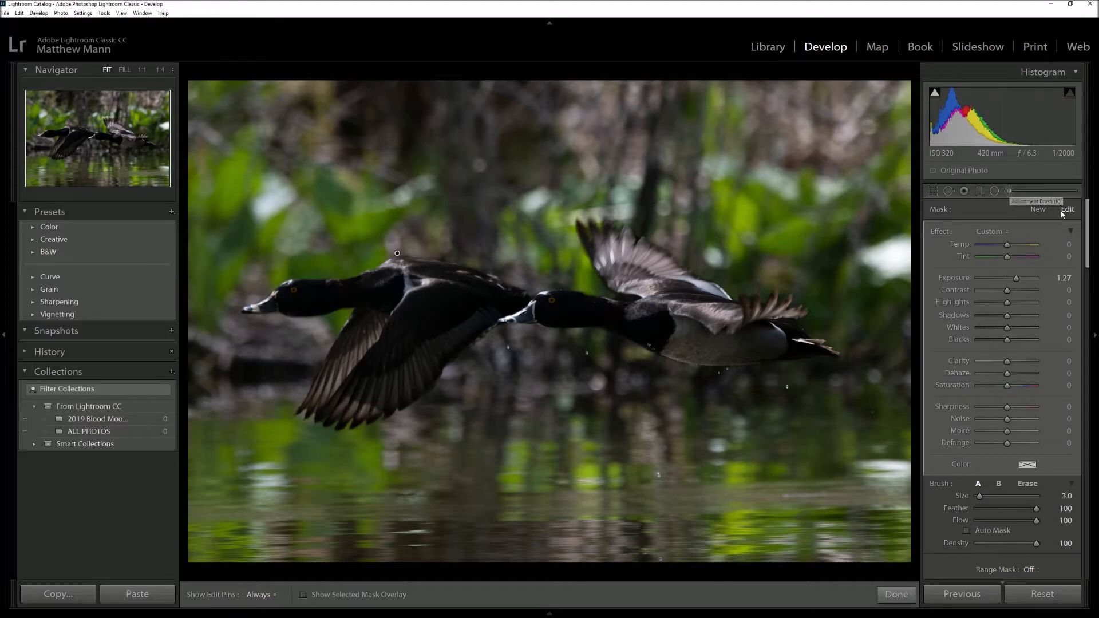
pyautogui.click(1038, 209)
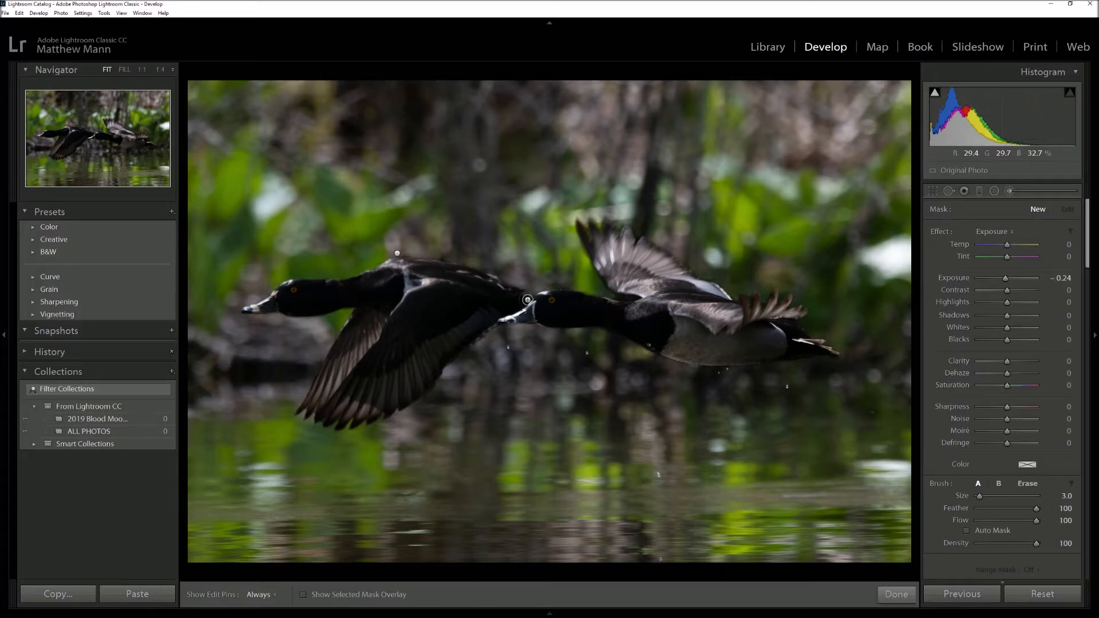
pyautogui.press('h')
pyautogui.moveTo(445, 353); pyautogui.dragTo(459, 343)
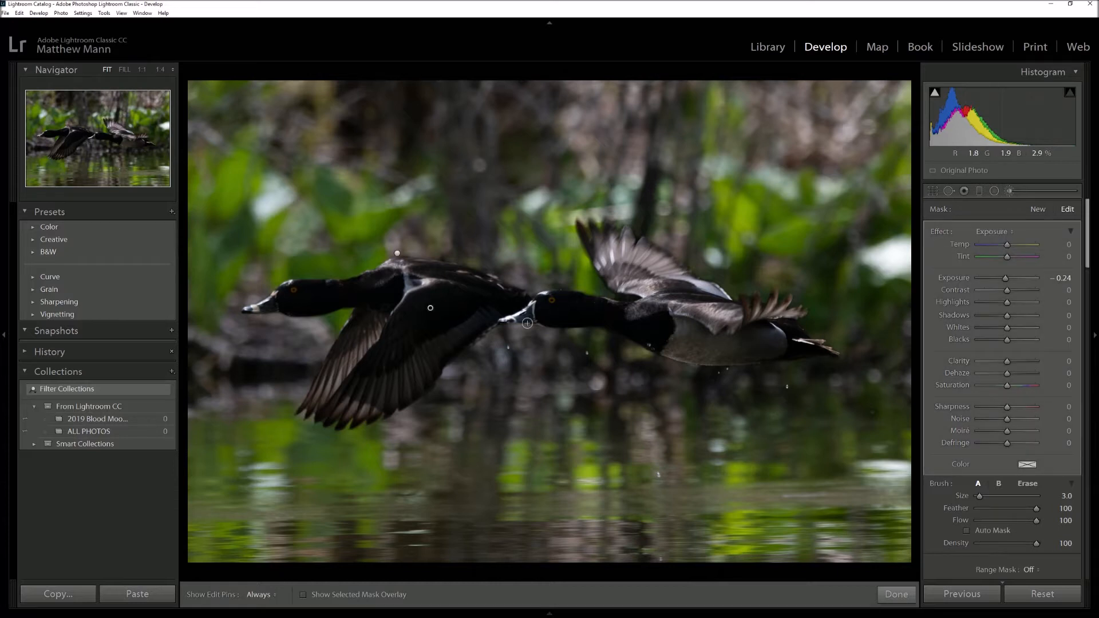
pyautogui.click(1014, 279)
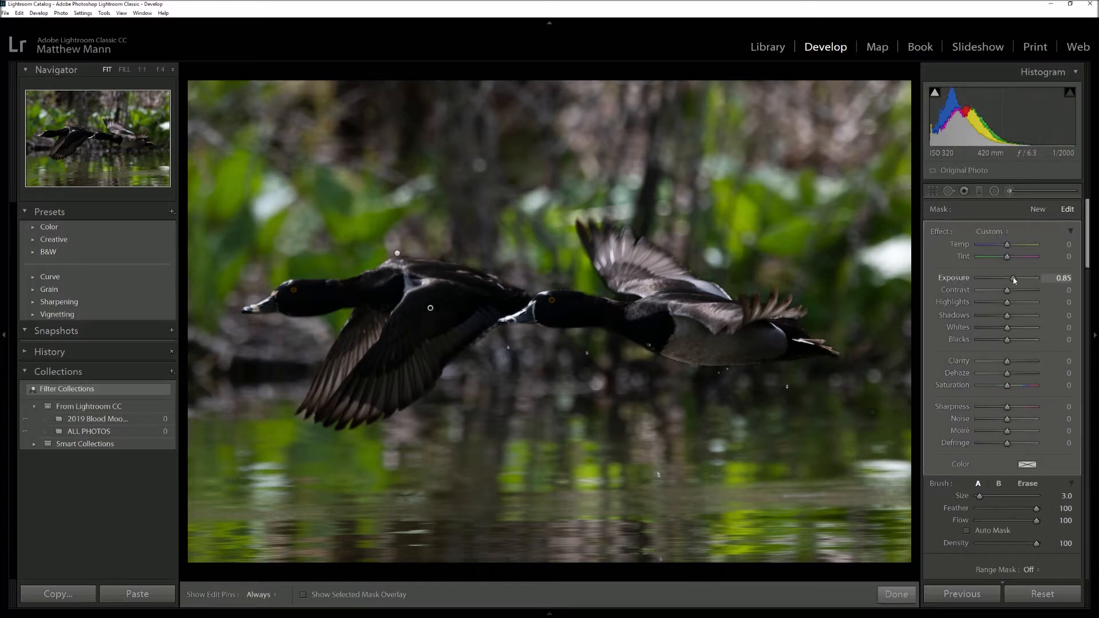
pyautogui.moveTo(1017, 280); pyautogui.dragTo(1021, 281)
# Paint the mask over the front duck's near wing and neck, set its exposure to 0.30 and show the mask overlay
pyautogui.press('h')
pyautogui.moveTo(435, 310)
pyautogui.mouseDown()
pyautogui.moveTo(414, 306)
pyautogui.moveTo(407, 337)
pyautogui.moveTo(404, 320)
pyautogui.moveTo(424, 327)
pyautogui.moveTo(457, 302)
pyautogui.moveTo(464, 309)
pyautogui.moveTo(444, 291)
pyautogui.moveTo(334, 292)
pyautogui.mouseUp()
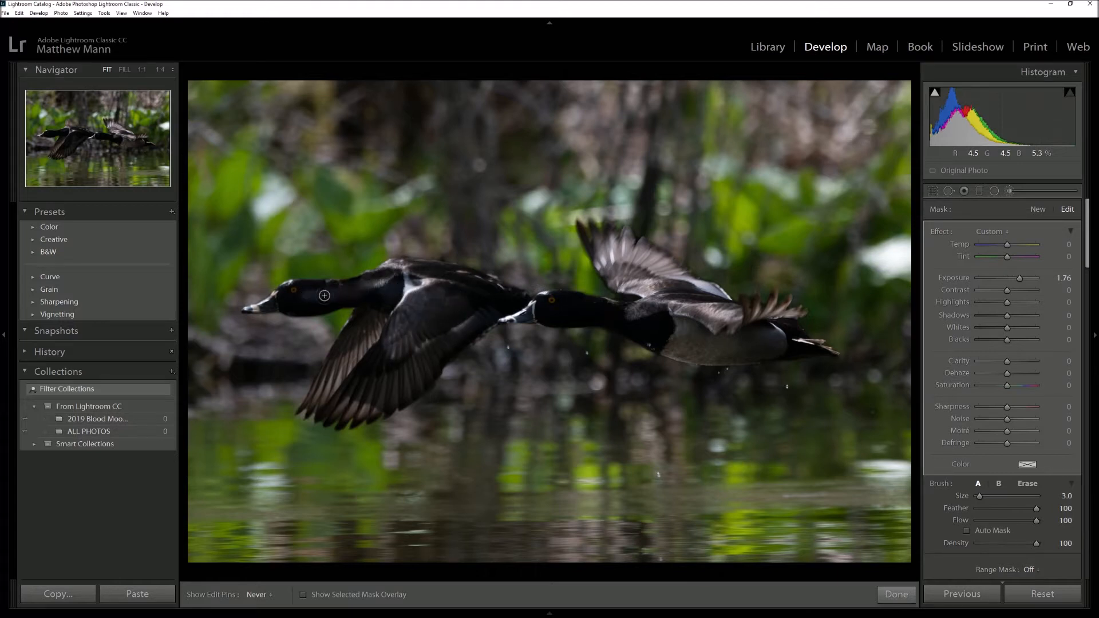
pyautogui.press('h')
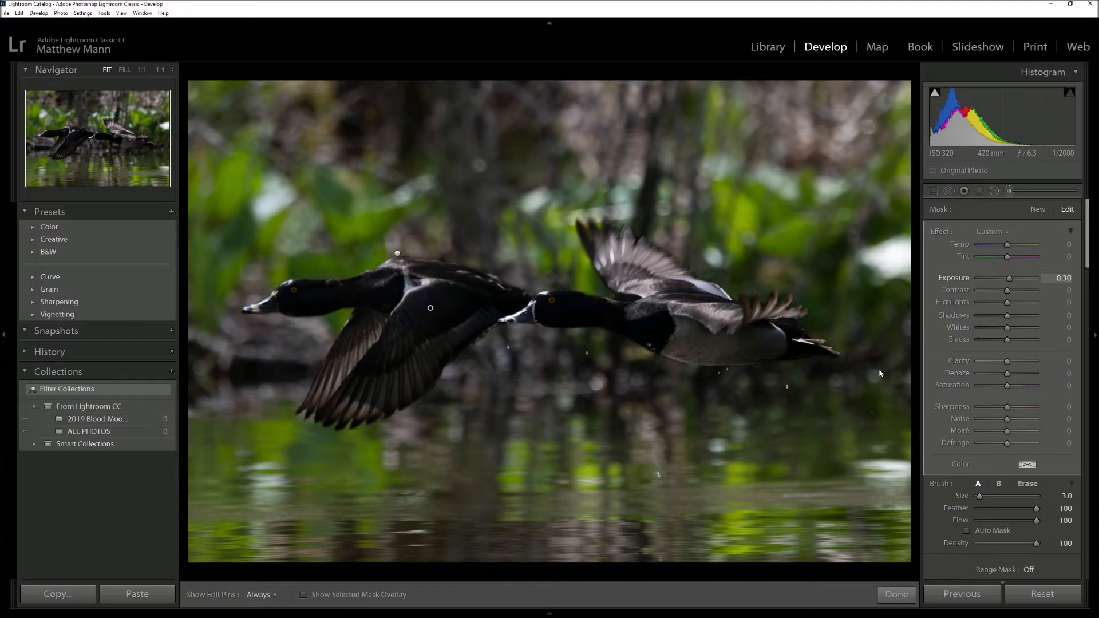
pyautogui.click(303, 595)
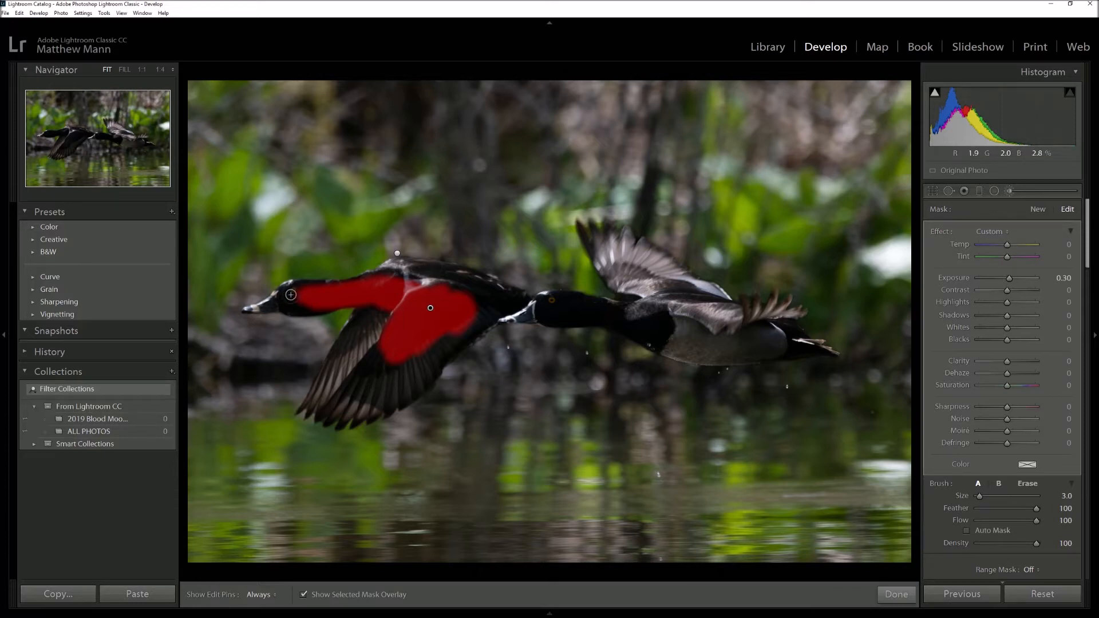
# Extend the mask over the front duck's head, back, body and both wings with the 3.0 brush
pyautogui.press('h')
pyautogui.press('h')
pyautogui.press('h')
pyautogui.moveTo(289, 299)
pyautogui.mouseDown()
pyautogui.moveTo(342, 302)
pyautogui.moveTo(286, 307)
pyautogui.moveTo(332, 293)
pyautogui.moveTo(281, 293)
pyautogui.moveTo(404, 267)
pyautogui.moveTo(390, 271)
pyautogui.moveTo(440, 268)
pyautogui.moveTo(525, 300)
pyautogui.moveTo(441, 353)
pyautogui.moveTo(500, 310)
pyautogui.moveTo(475, 317)
pyautogui.moveTo(499, 296)
pyautogui.moveTo(471, 306)
pyautogui.moveTo(499, 301)
pyautogui.moveTo(404, 282)
pyautogui.moveTo(495, 293)
pyautogui.moveTo(459, 312)
pyautogui.moveTo(463, 323)
pyautogui.moveTo(434, 344)
pyautogui.moveTo(431, 376)
pyautogui.moveTo(403, 397)
pyautogui.moveTo(316, 412)
pyautogui.moveTo(326, 375)
pyautogui.moveTo(368, 316)
pyautogui.moveTo(343, 346)
pyautogui.moveTo(374, 321)
pyautogui.moveTo(368, 355)
pyautogui.moveTo(336, 398)
pyautogui.moveTo(427, 378)
pyautogui.moveTo(412, 361)
pyautogui.moveTo(377, 375)
pyautogui.moveTo(383, 351)
pyautogui.moveTo(369, 362)
pyautogui.moveTo(466, 304)
pyautogui.moveTo(509, 292)
pyautogui.moveTo(386, 277)
pyautogui.mouseUp()
pyautogui.press('h')
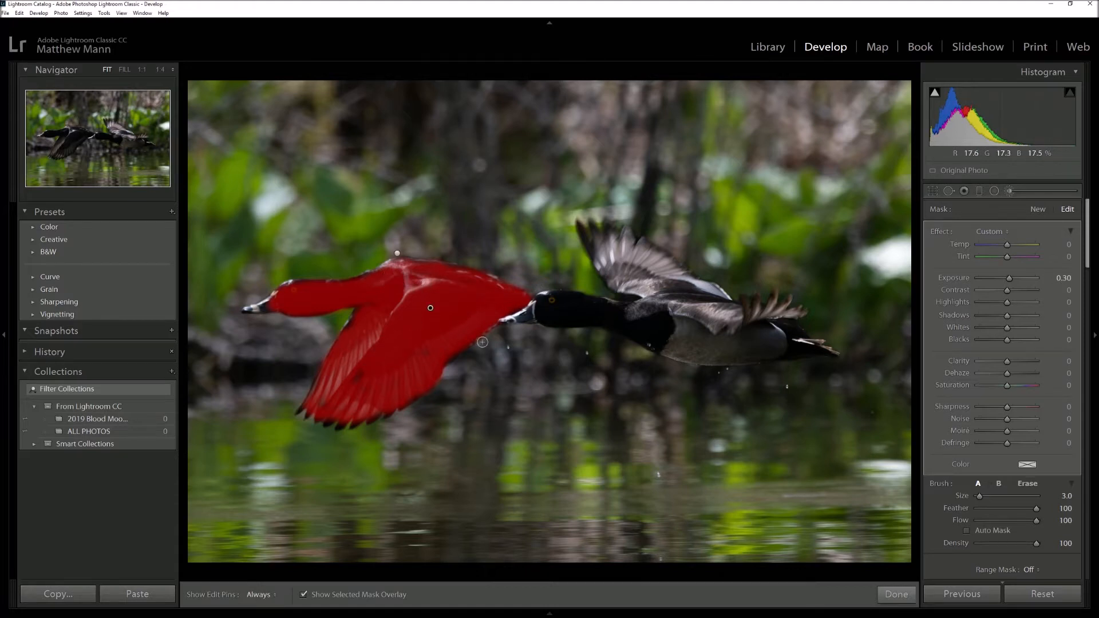
pyautogui.press('h')
pyautogui.moveTo(356, 379)
pyautogui.mouseDown()
pyautogui.moveTo(389, 385)
pyautogui.moveTo(427, 345)
pyautogui.moveTo(358, 394)
pyautogui.moveTo(324, 401)
pyautogui.mouseUp()
pyautogui.press('h')
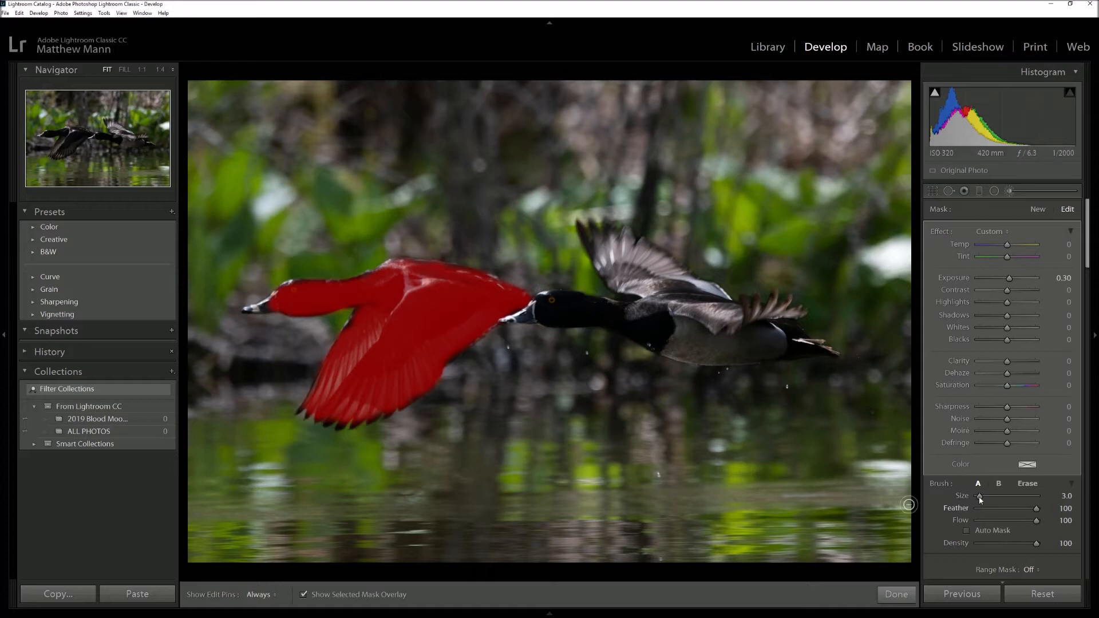
# Mask the front duck's bill at 1:1 zoom with a brush size of 0.8
pyautogui.moveTo(978, 497); pyautogui.dragTo(977, 497)
pyautogui.click(125, 70)
pyautogui.click(147, 69)
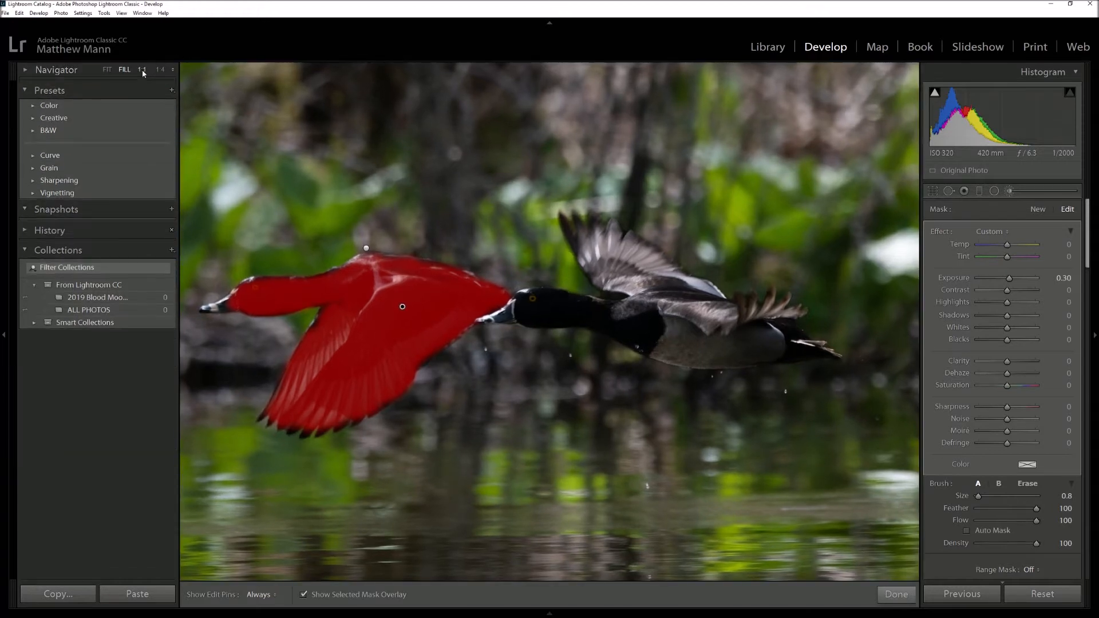
pyautogui.click(141, 70)
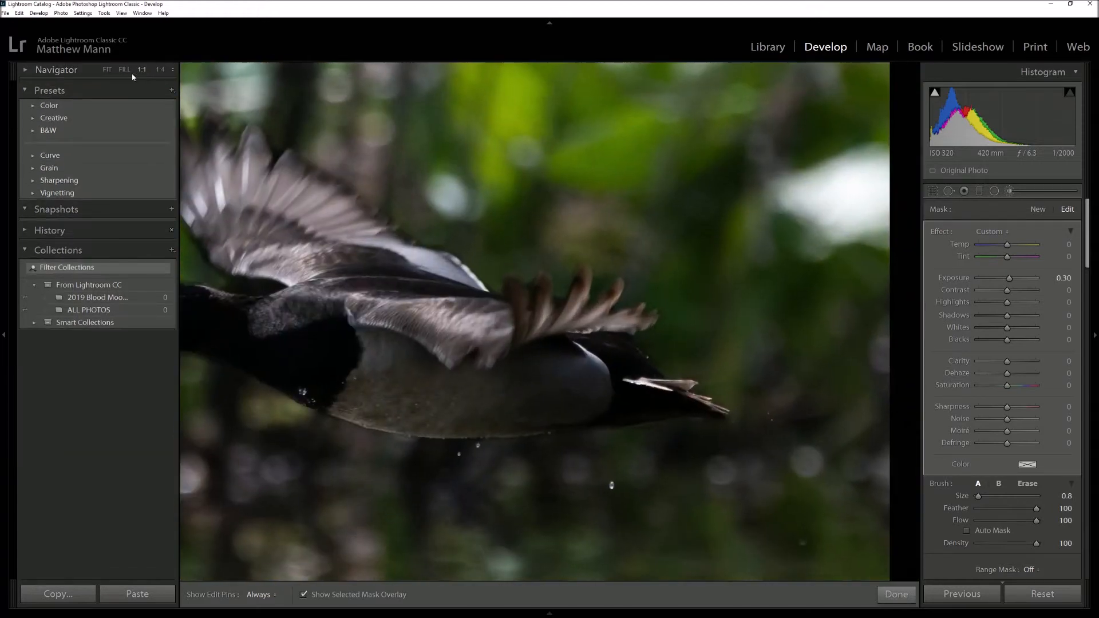
pyautogui.click(25, 70)
pyautogui.moveTo(74, 137); pyautogui.dragTo(59, 138)
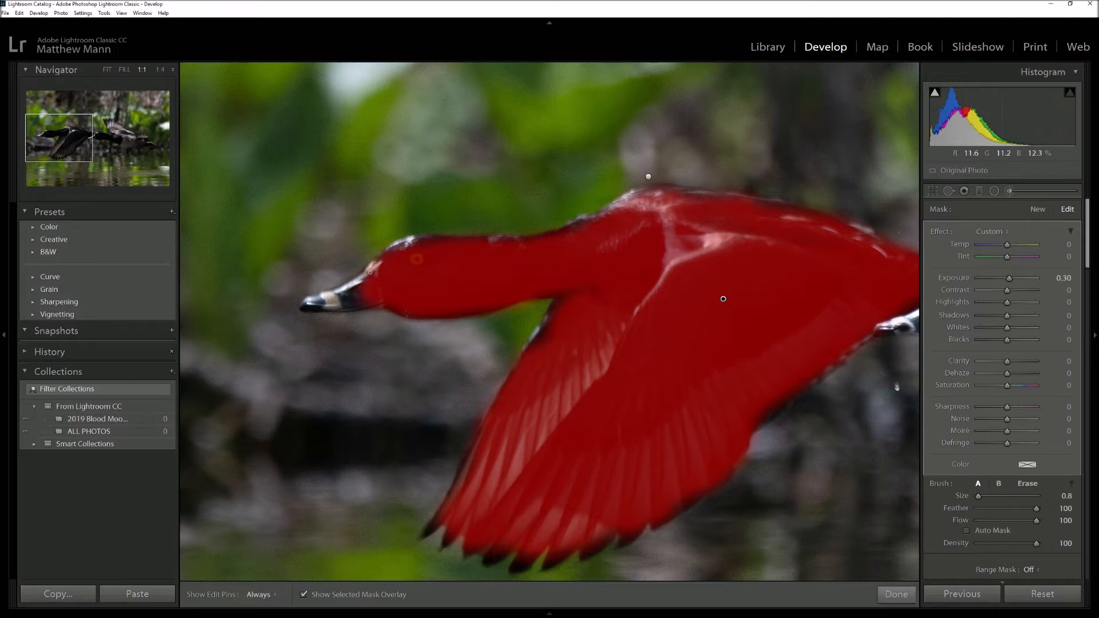
pyautogui.press('h')
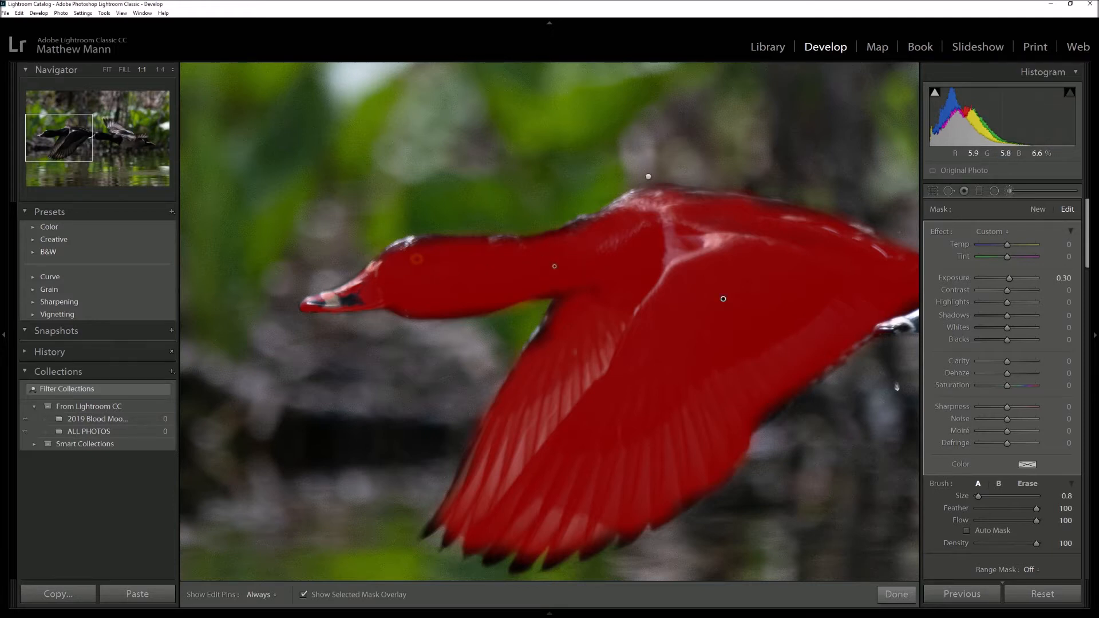
pyautogui.press('h')
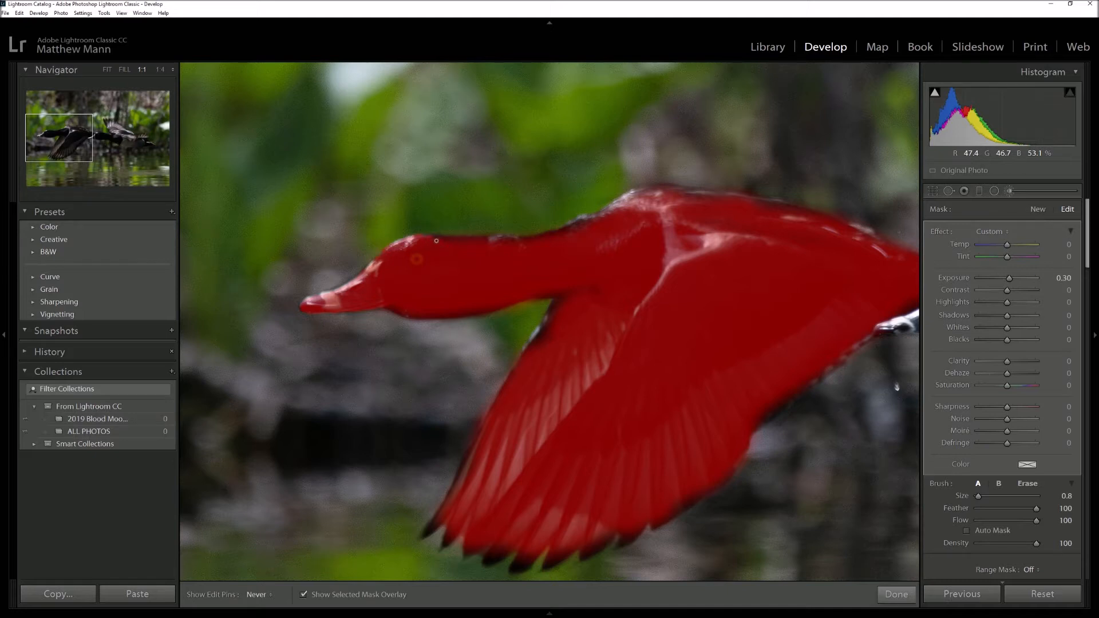
pyautogui.press('h')
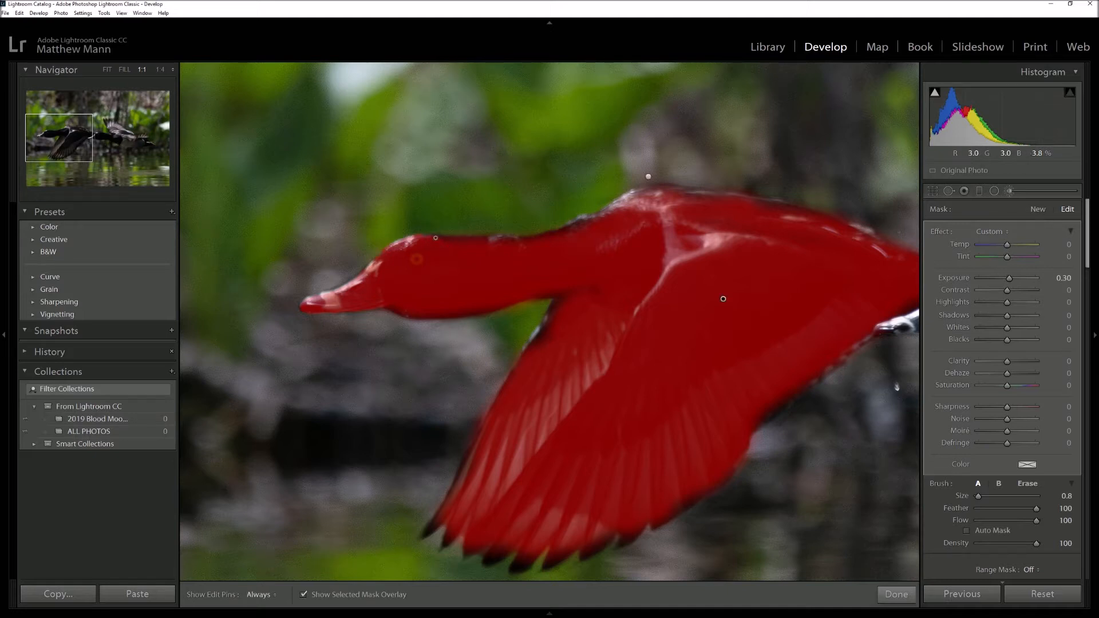
# Mask the upper edge of the front duck's head and neck with a brush size of 2.3
pyautogui.click(982, 496)
pyautogui.moveTo(986, 498); pyautogui.dragTo(979, 495)
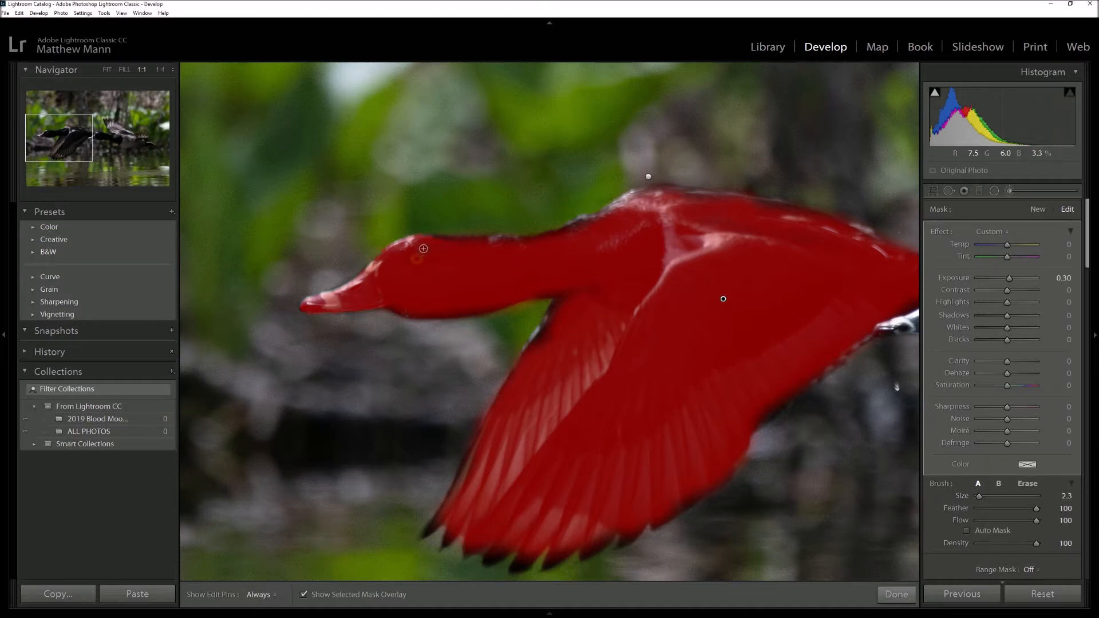
pyautogui.press('h')
pyautogui.press('h')
pyautogui.press('h')
pyautogui.press('h')
pyautogui.press('h')
pyautogui.press('h')
pyautogui.press('h')
pyautogui.hotkey('ctrl', 'z')
pyautogui.press('h')
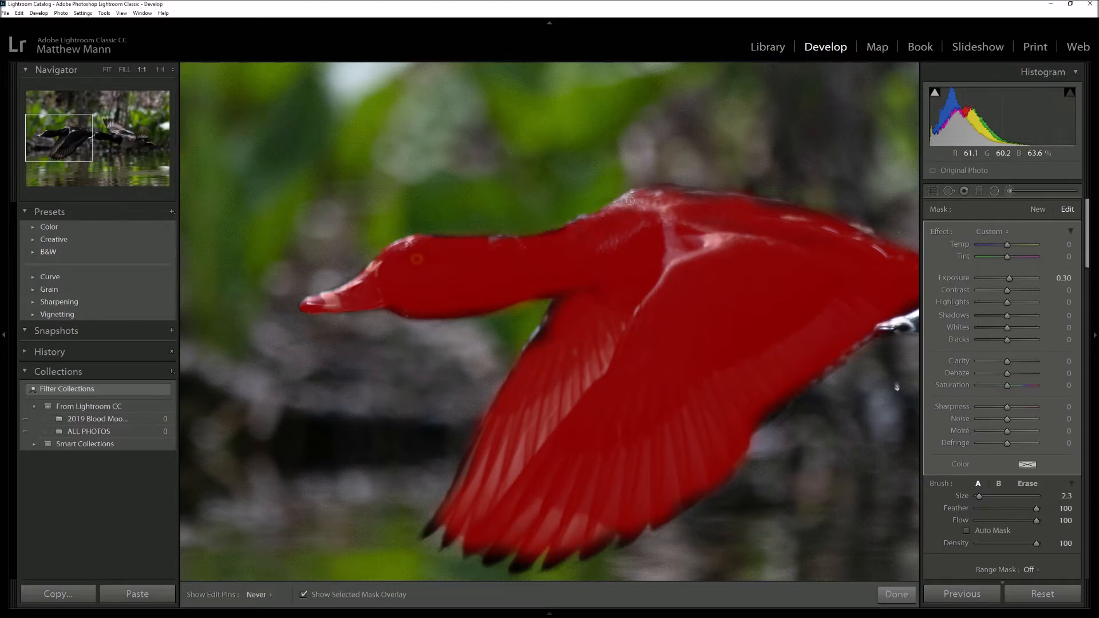
pyautogui.moveTo(563, 305); pyautogui.dragTo(540, 335)
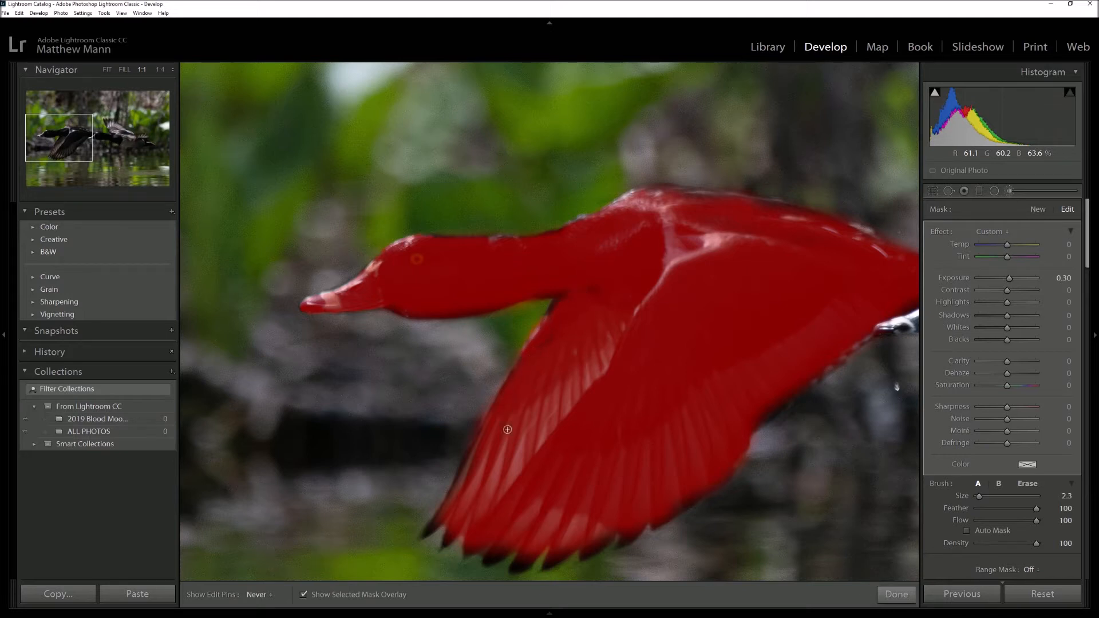
pyautogui.press('h')
pyautogui.hotkey('ctrl', 'z')
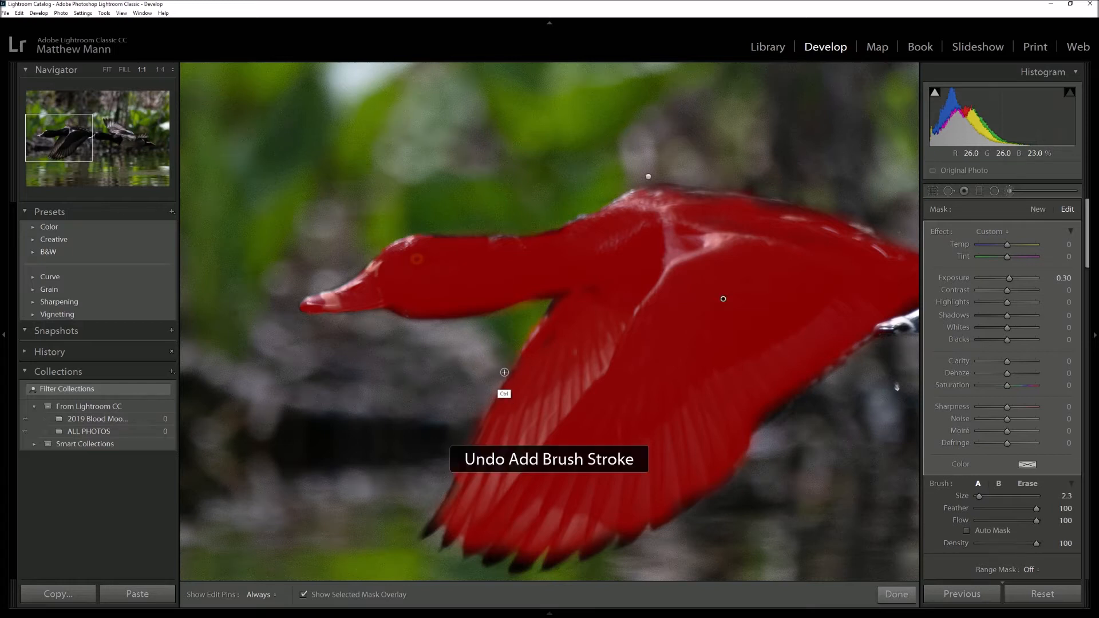
pyautogui.hotkey('ctrl', 'z')
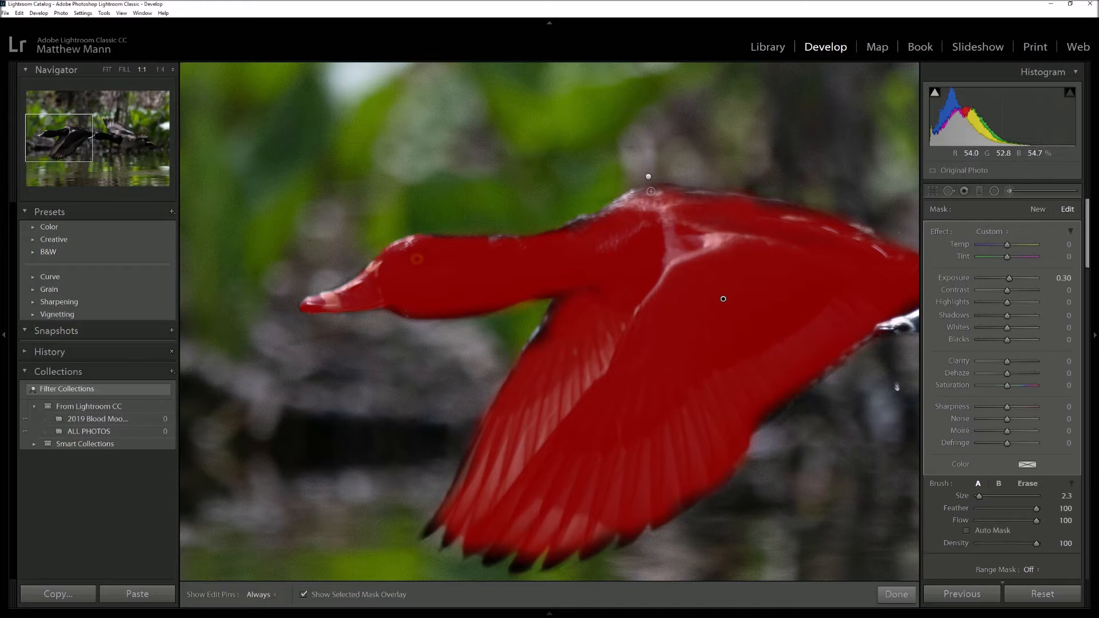
# Mask the front duck's shoulder edge and the leading edge of its far wing
pyautogui.press('h')
pyautogui.press('h')
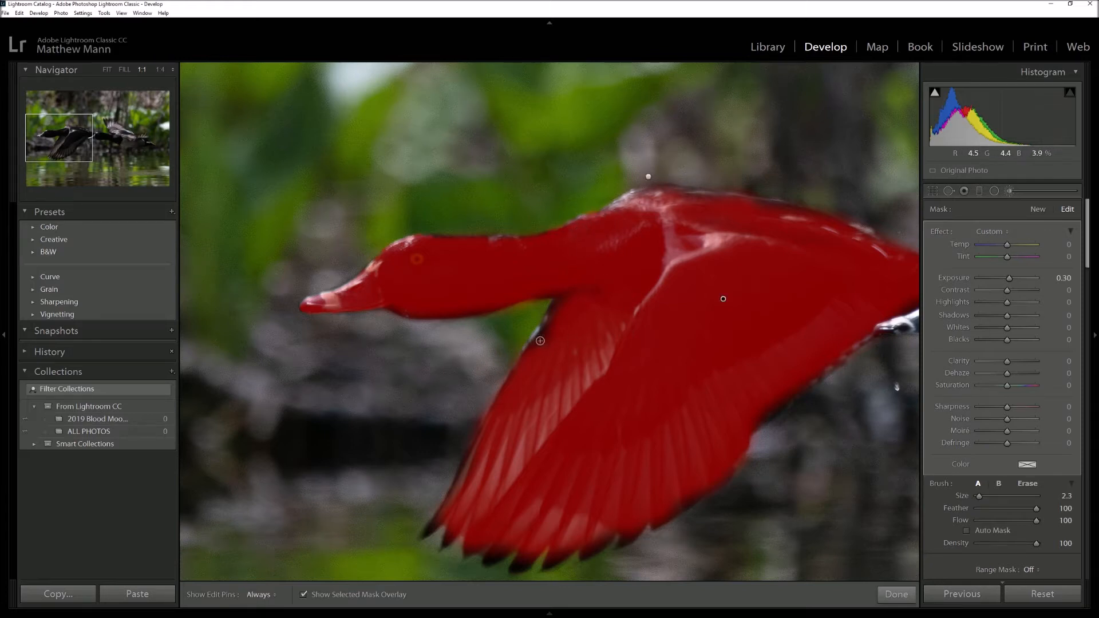
pyautogui.press('h')
pyautogui.press('h')
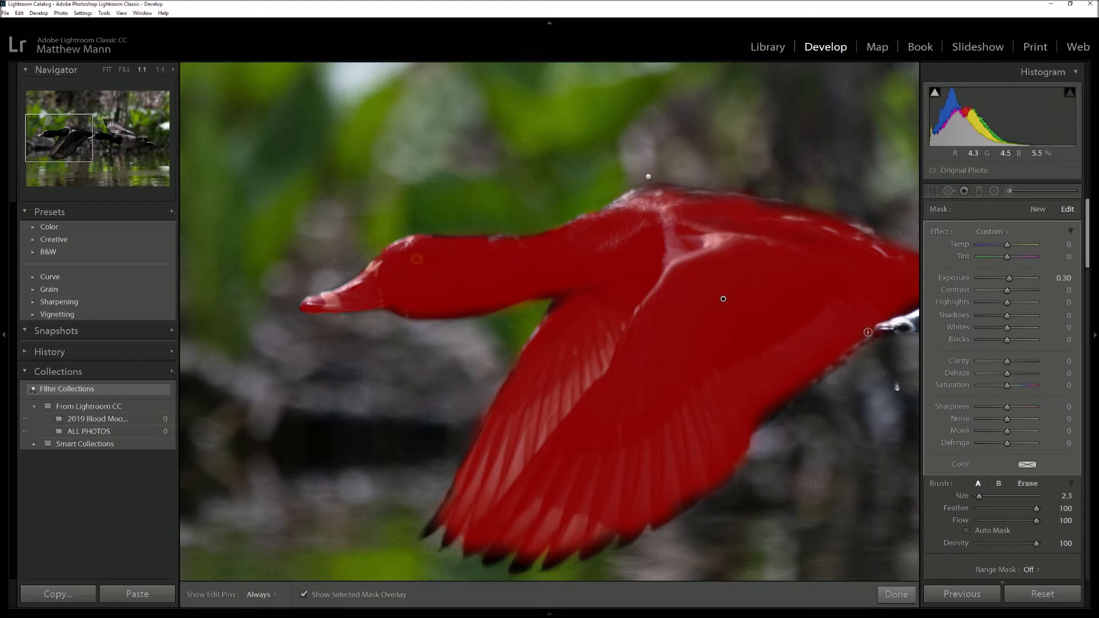
pyautogui.press('h')
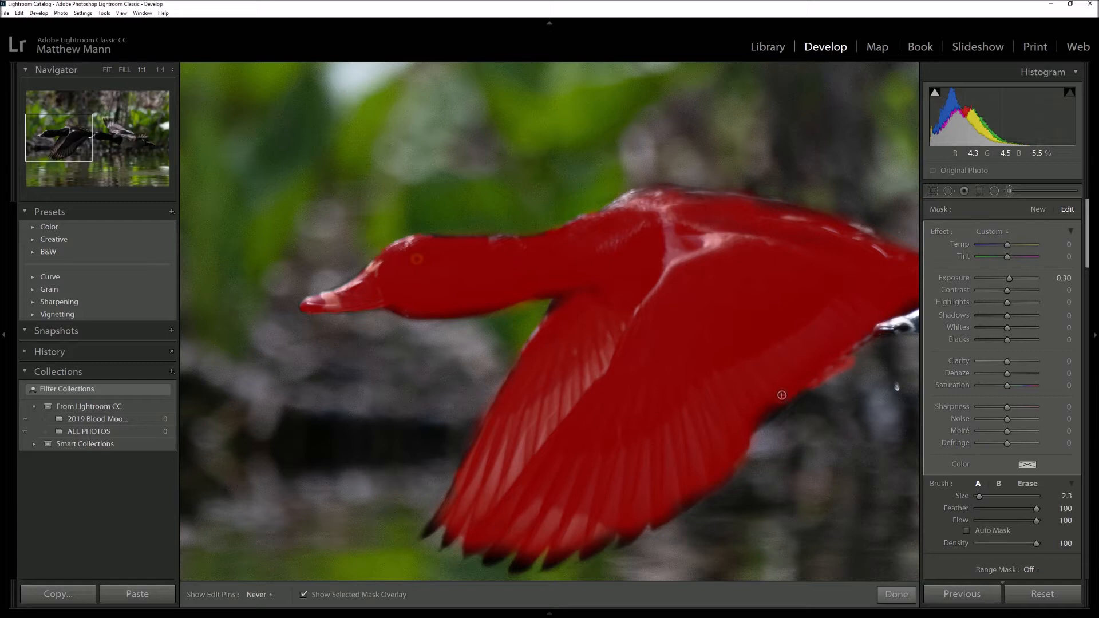
pyautogui.press('h')
pyautogui.hotkey('ctrl', 'z')
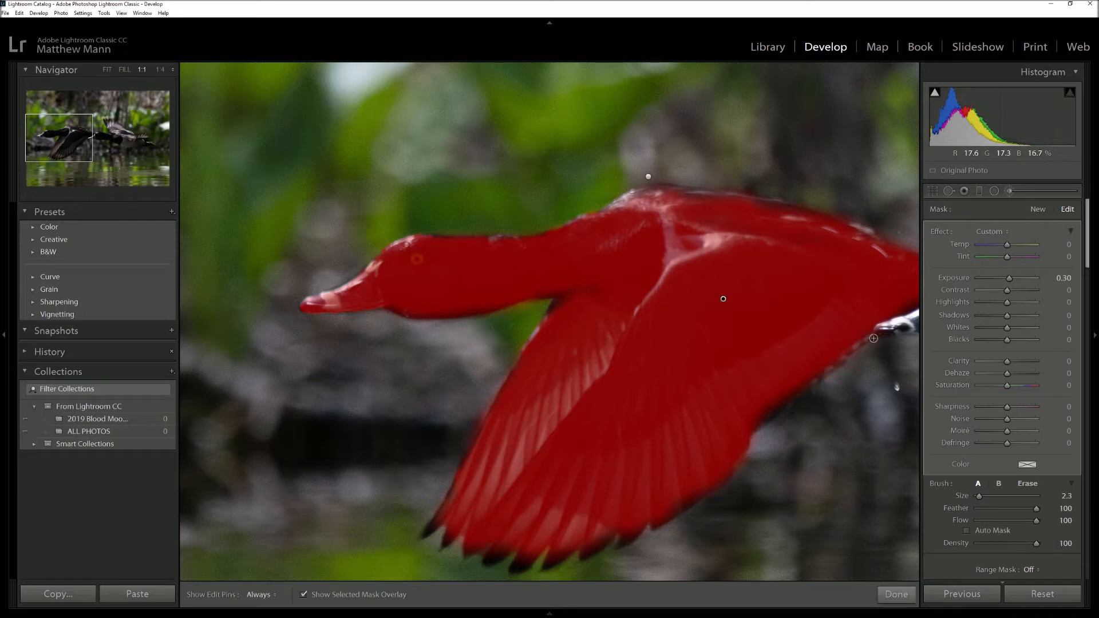
# Mask the trailing edge of the front duck's near wing from the rear duck's bill down toward the feather tips
pyautogui.press('h')
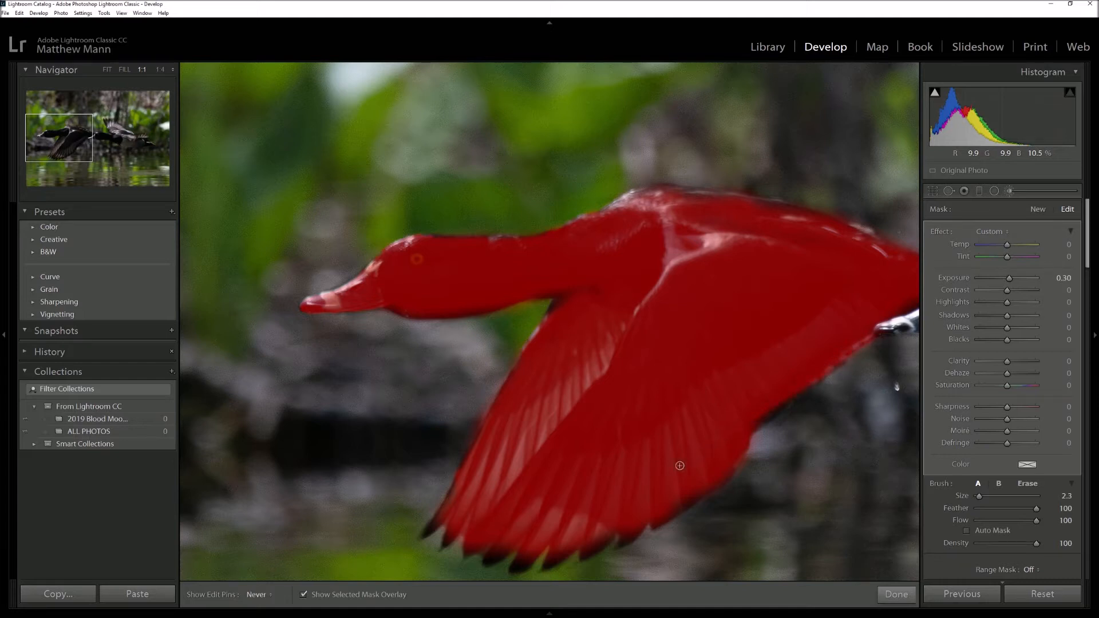
pyautogui.press('h')
pyautogui.press('h')
pyautogui.press('h')
# Mask the dark feather tips of the front duck's lowered wings with a brush size of 2.0
pyautogui.moveTo(979, 500); pyautogui.dragTo(978, 499)
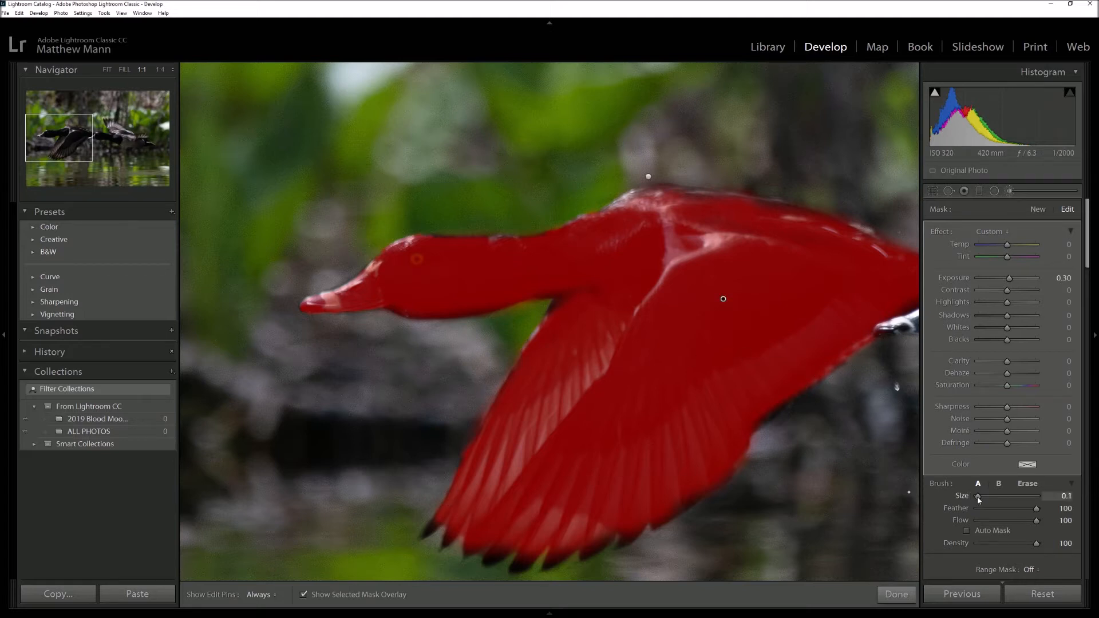
pyautogui.moveTo(978, 499); pyautogui.dragTo(978, 500)
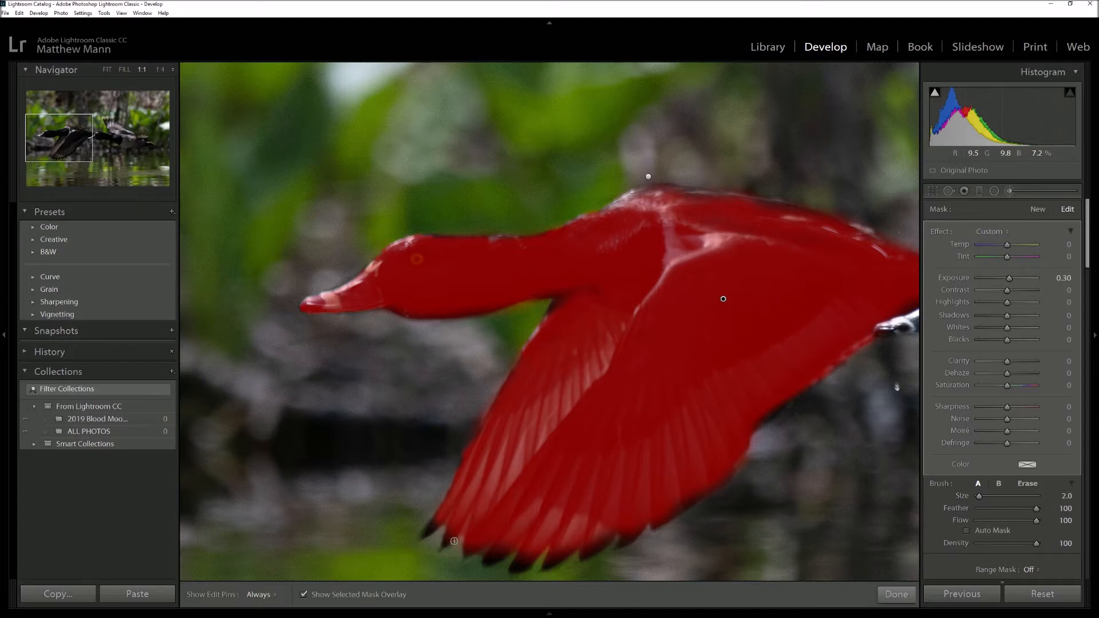
pyautogui.scroll(3, 453, 541)
pyautogui.press('h')
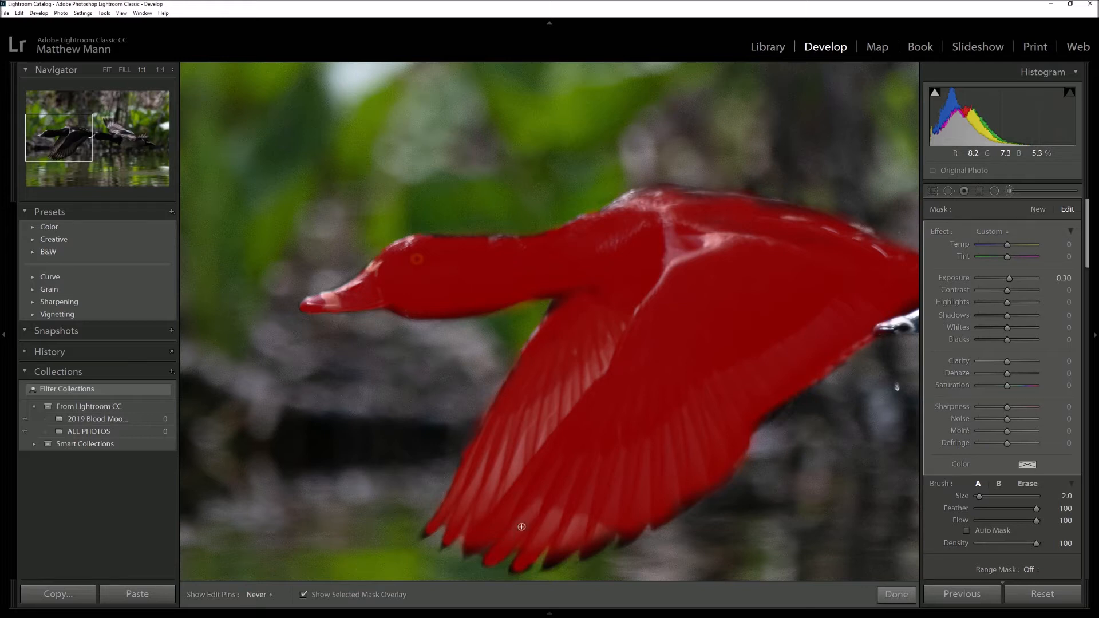
pyautogui.press('h')
pyautogui.press('h')
pyautogui.press('h')
pyautogui.press('h')
pyautogui.press('h')
pyautogui.press('h')
pyautogui.press('h')
pyautogui.press('h')
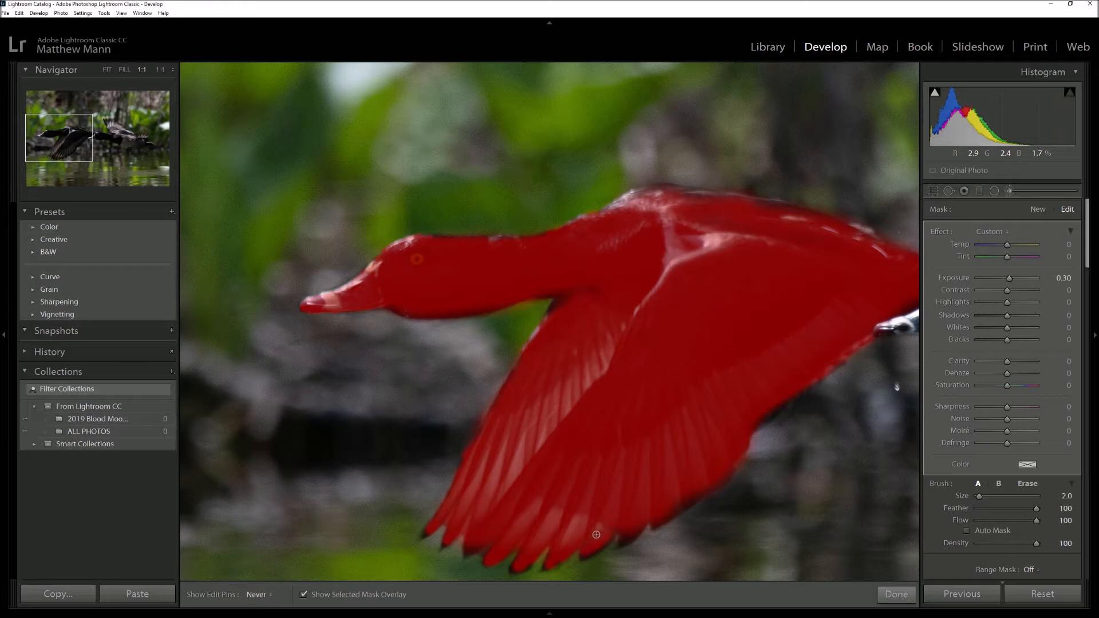
# Mask the front duck's remaining rear feather tips and the underside of its neck where it meets the wing
pyautogui.press('h')
pyautogui.press('h')
pyautogui.press('h')
pyautogui.press('h')
pyautogui.press('h')
pyautogui.press('h')
pyautogui.press('h')
pyautogui.press('h')
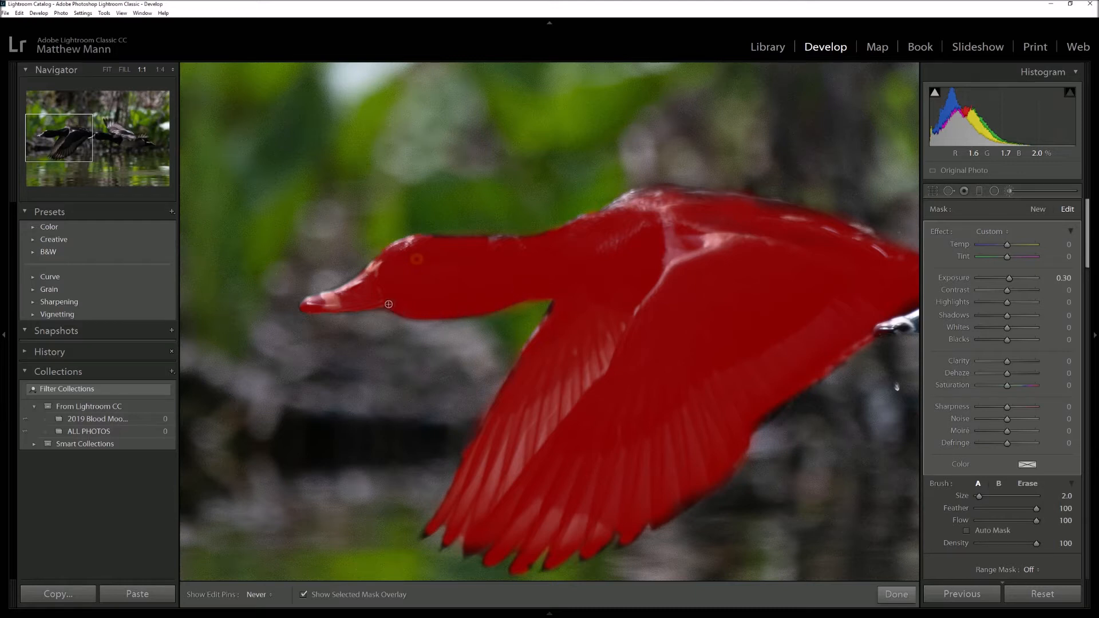
pyautogui.press('h')
# Hide the mask overlay, fit the photo in view and set the front duck mask's exposure to 1.21
pyautogui.click(304, 595)
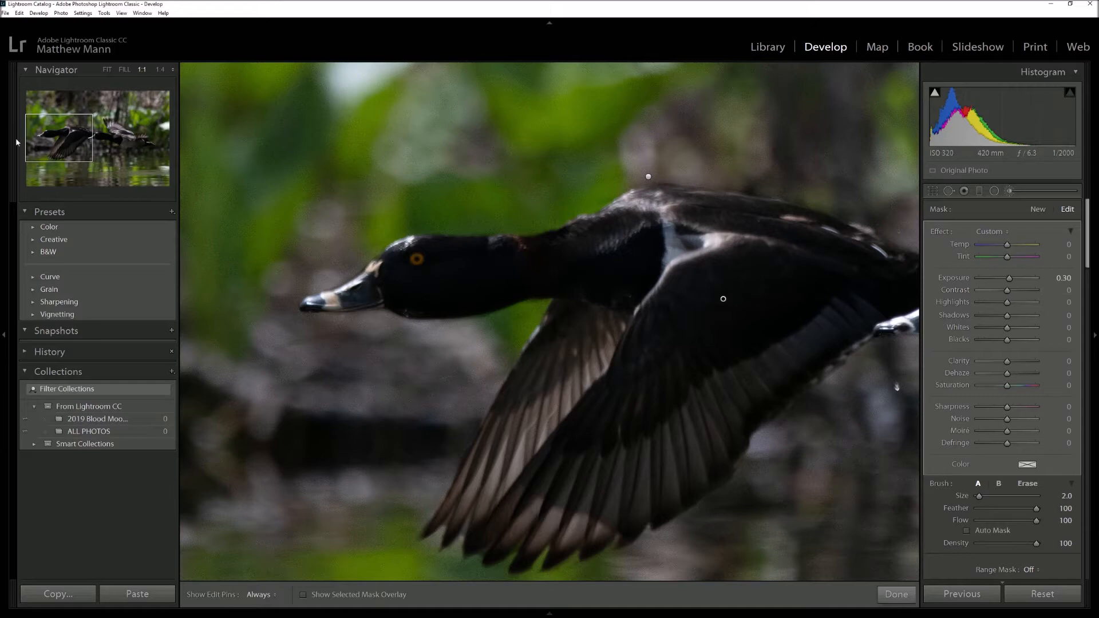
pyautogui.click(107, 69)
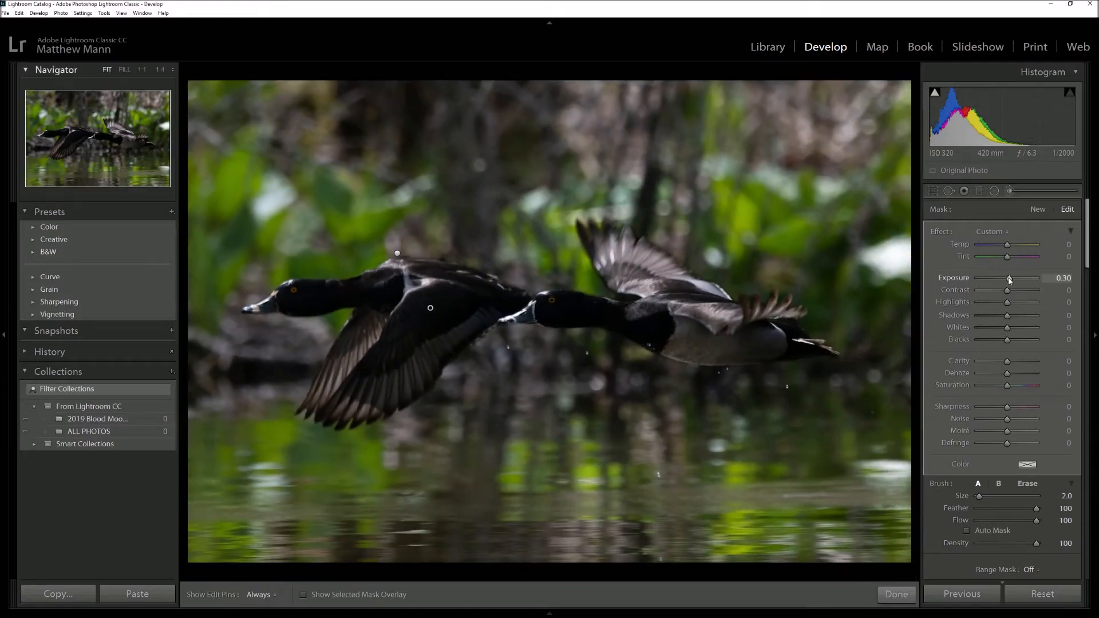
pyautogui.moveTo(1010, 280); pyautogui.dragTo(1021, 280)
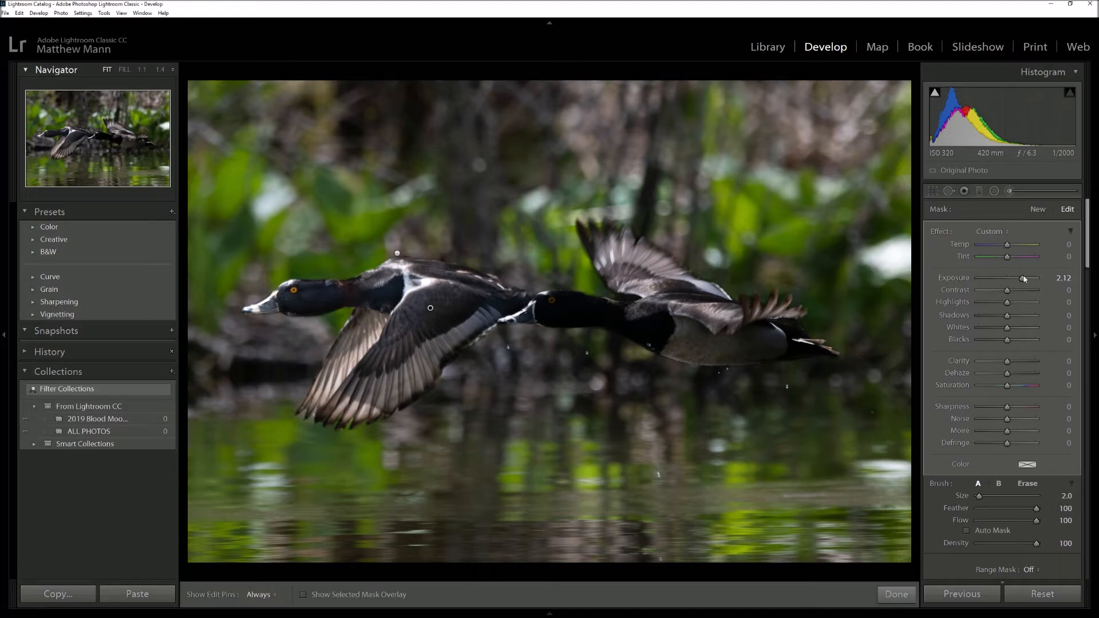
pyautogui.click(1014, 279)
pyautogui.moveTo(1016, 282); pyautogui.dragTo(1015, 282)
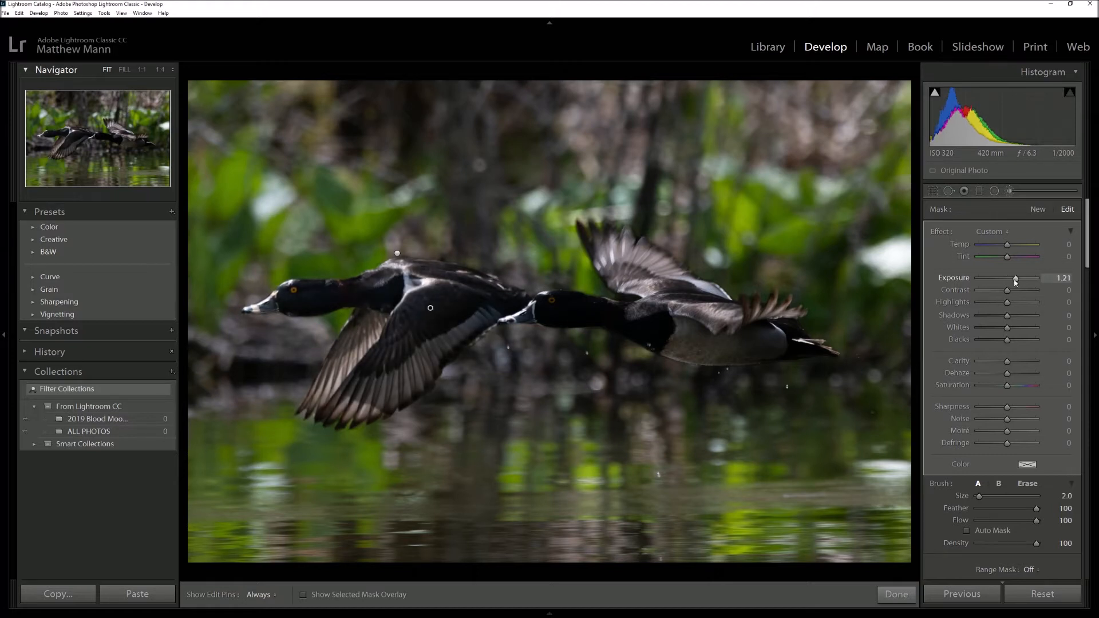
# Set the front duck mask's contrast to 35, clarity to 17 and dehaze to 20
pyautogui.moveTo(1010, 291); pyautogui.dragTo(1017, 292)
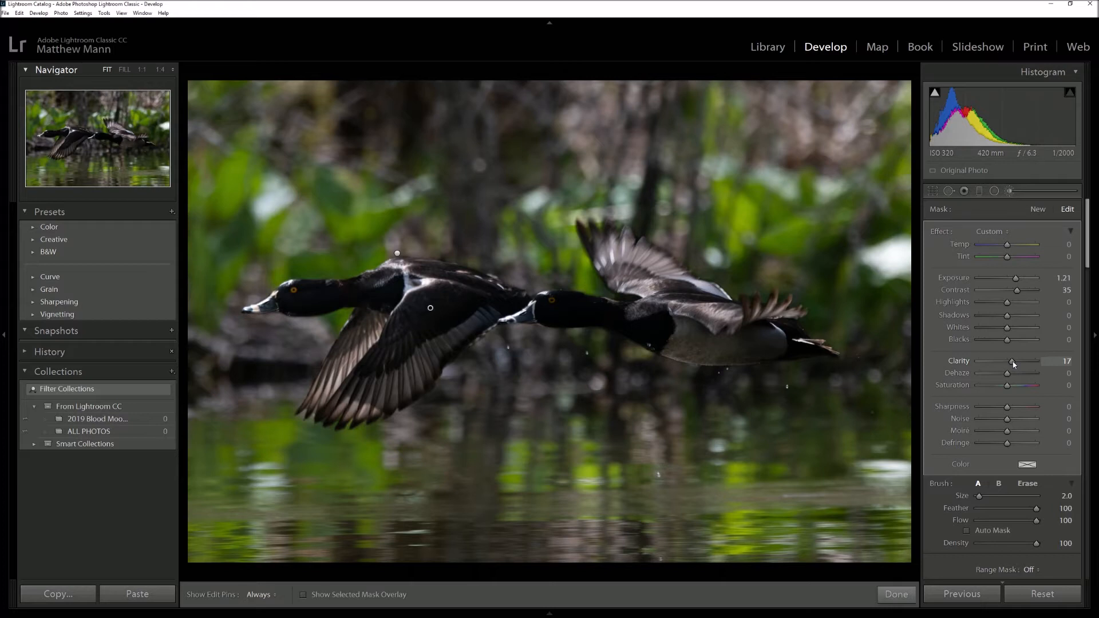
pyautogui.moveTo(1008, 373); pyautogui.dragTo(1013, 376)
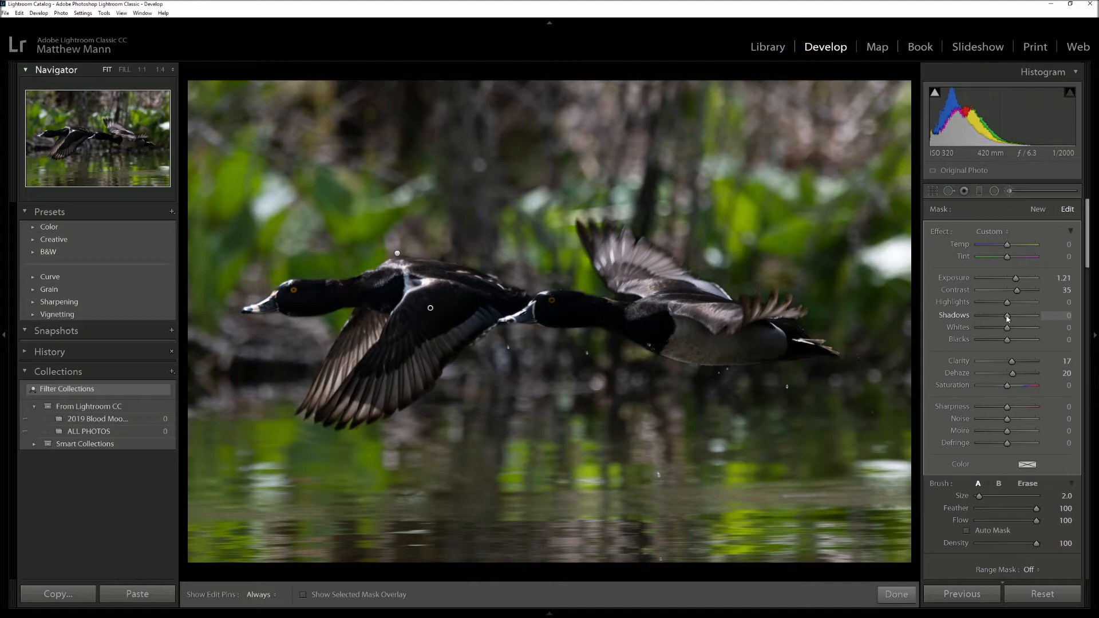
# Set the front duck mask's shadows to 20 and blacks to −6
pyautogui.moveTo(1008, 319); pyautogui.dragTo(997, 318)
pyautogui.click(1015, 315)
pyautogui.doubleClick(1018, 317)
pyautogui.click(1013, 318)
pyautogui.click(1013, 341)
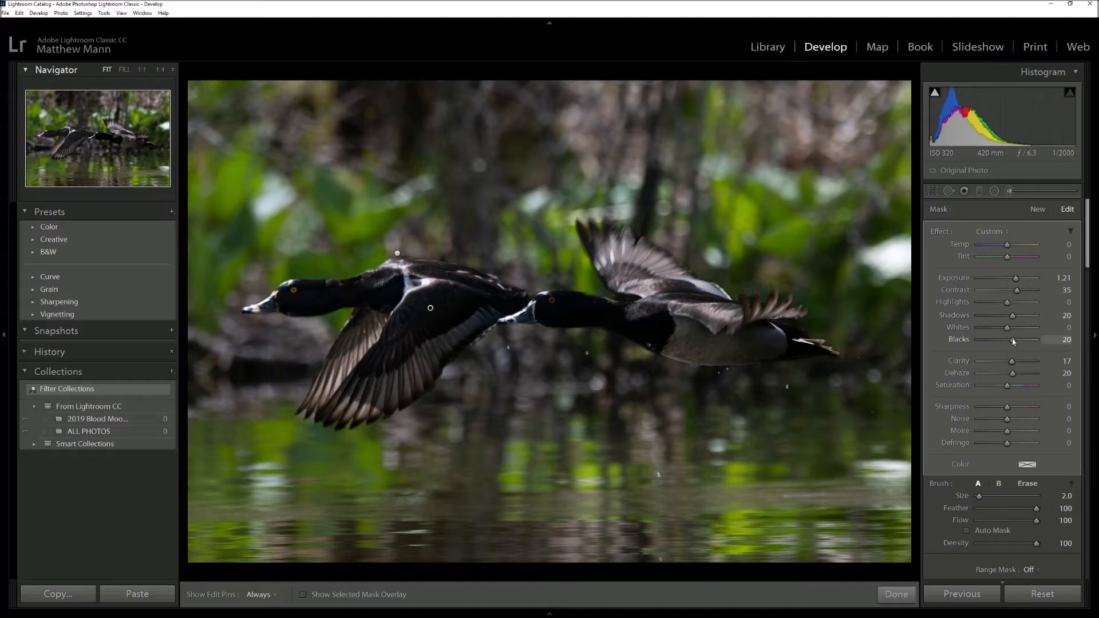
pyautogui.moveTo(1016, 343); pyautogui.dragTo(1018, 344)
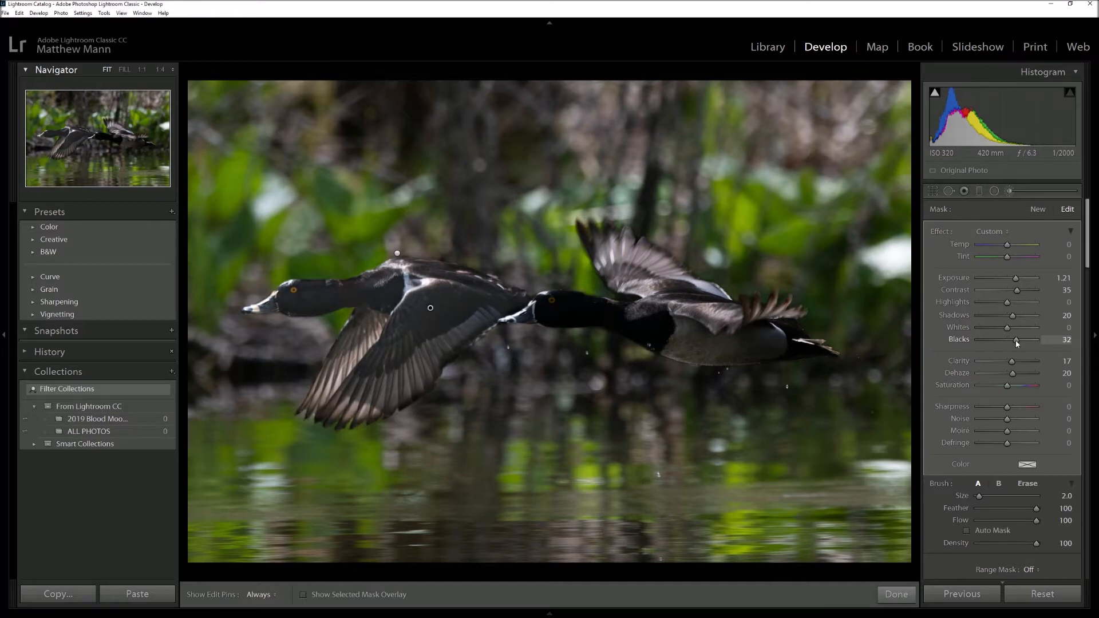
pyautogui.moveTo(1014, 343); pyautogui.dragTo(1007, 343)
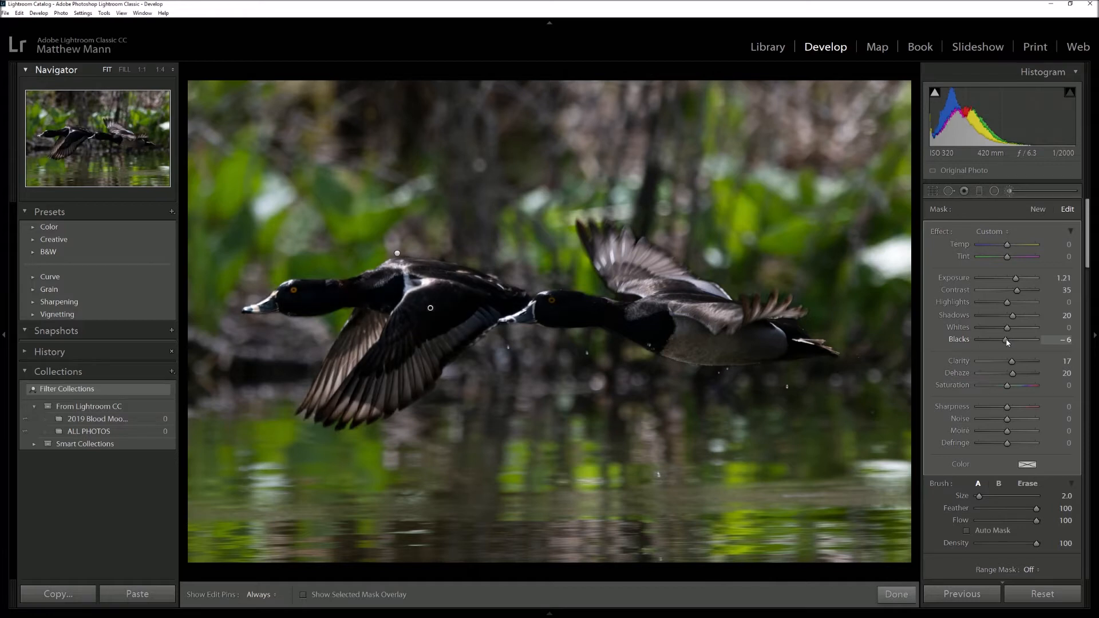
# Set the front duck mask's blacks to 8 and its exposure to 0.61
pyautogui.moveTo(1008, 340); pyautogui.dragTo(1011, 341)
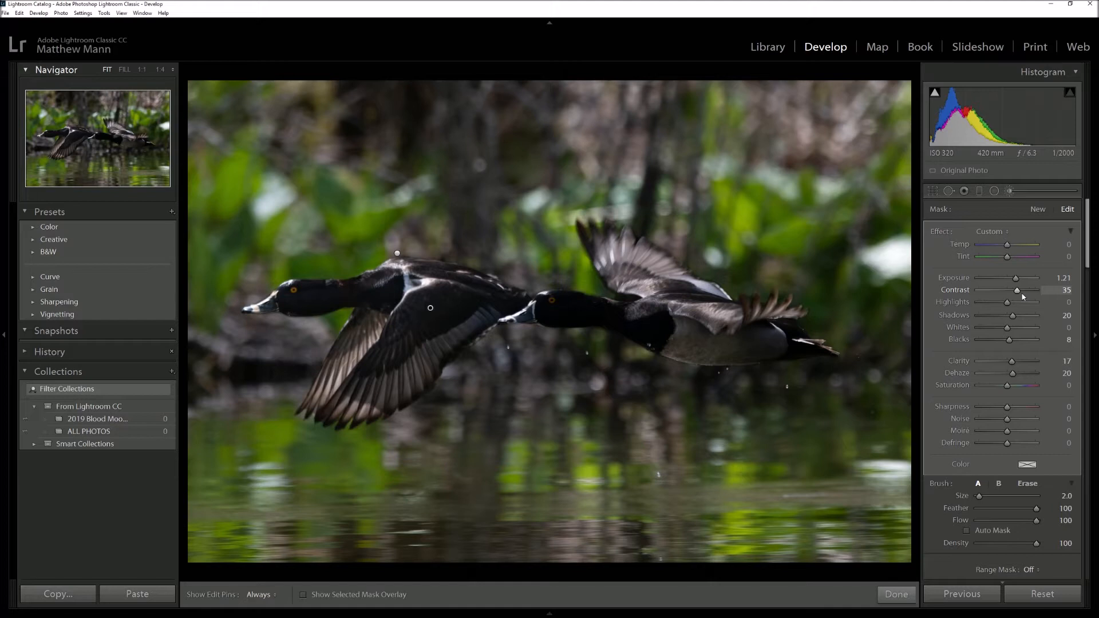
pyautogui.moveTo(1014, 281); pyautogui.dragTo(1010, 282)
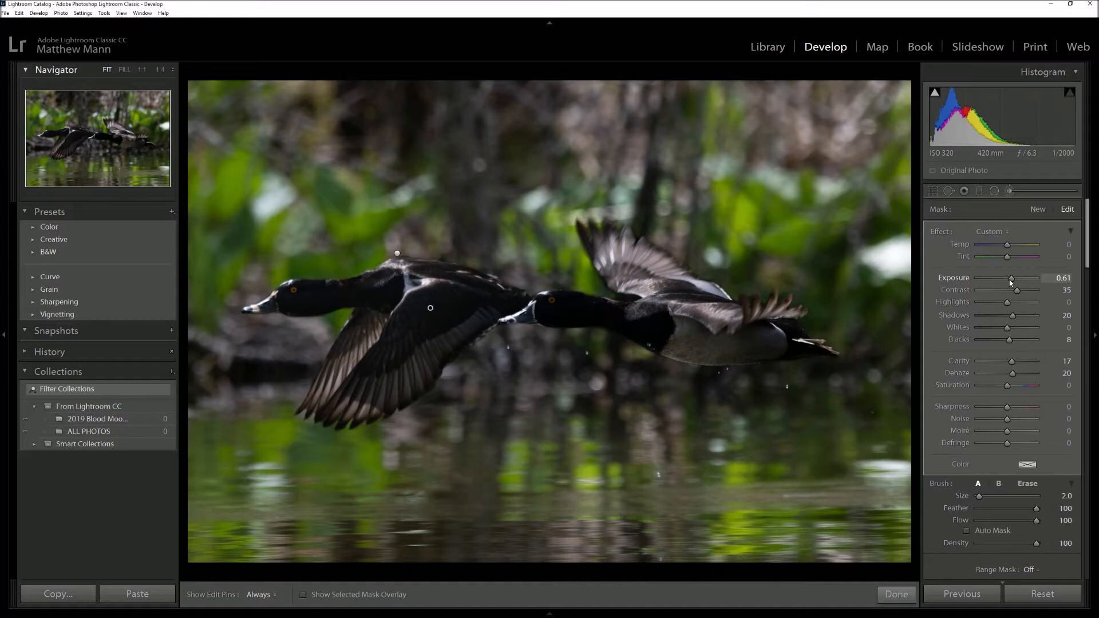
pyautogui.moveTo(1010, 283); pyautogui.dragTo(1011, 281)
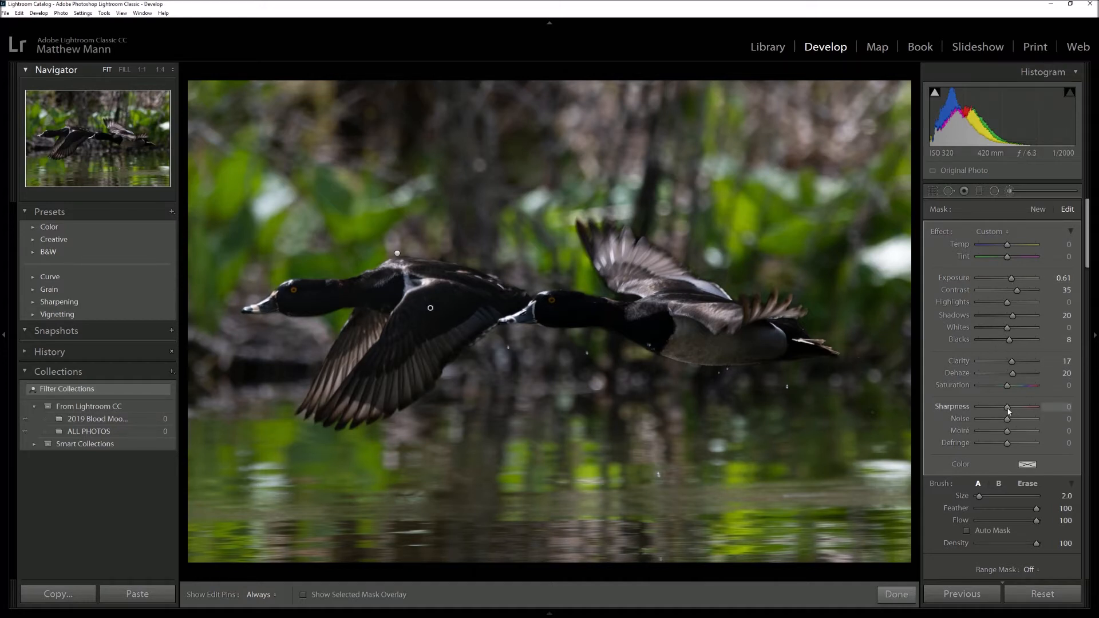
# Set the front duck mask's sharpness to 26 and noise to 9, checking the feathers at full size
pyautogui.moveTo(1014, 411); pyautogui.dragTo(1015, 411)
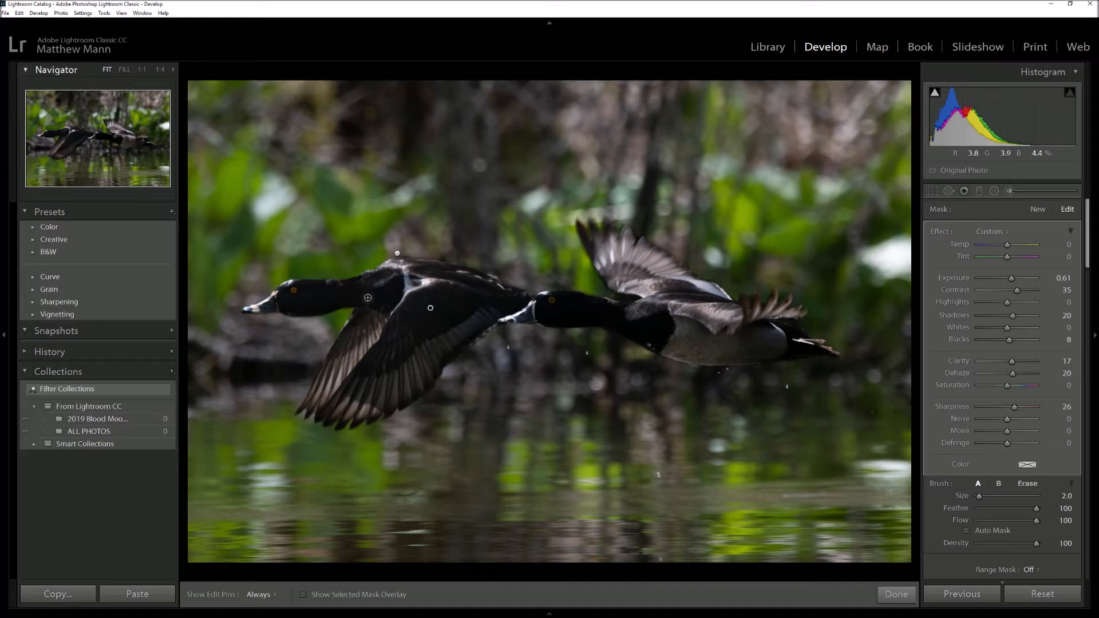
pyautogui.click(124, 70)
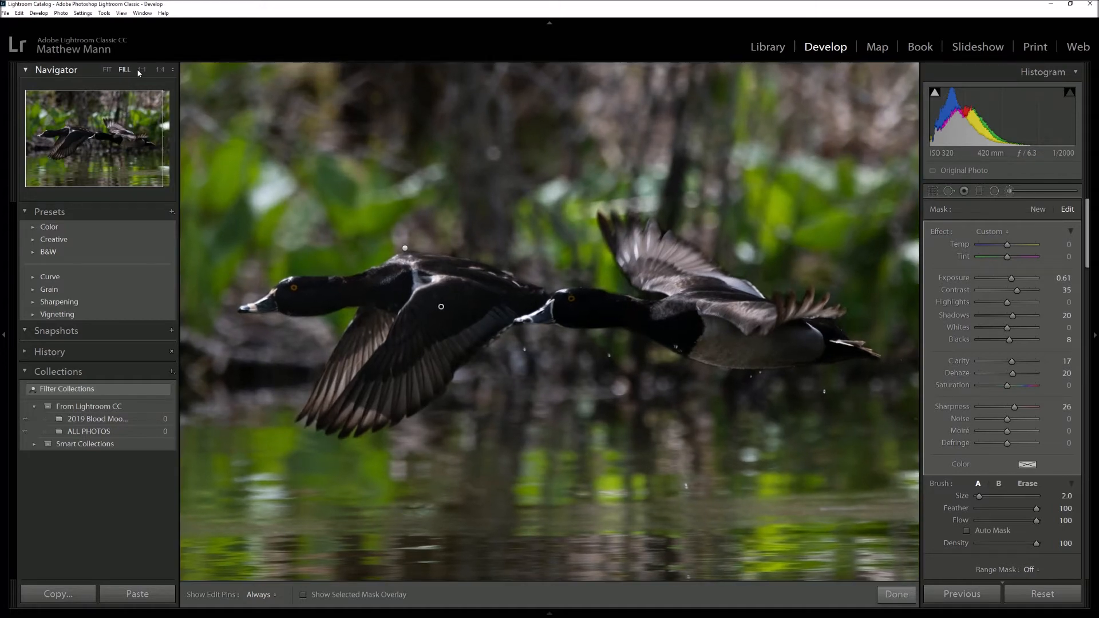
pyautogui.click(142, 70)
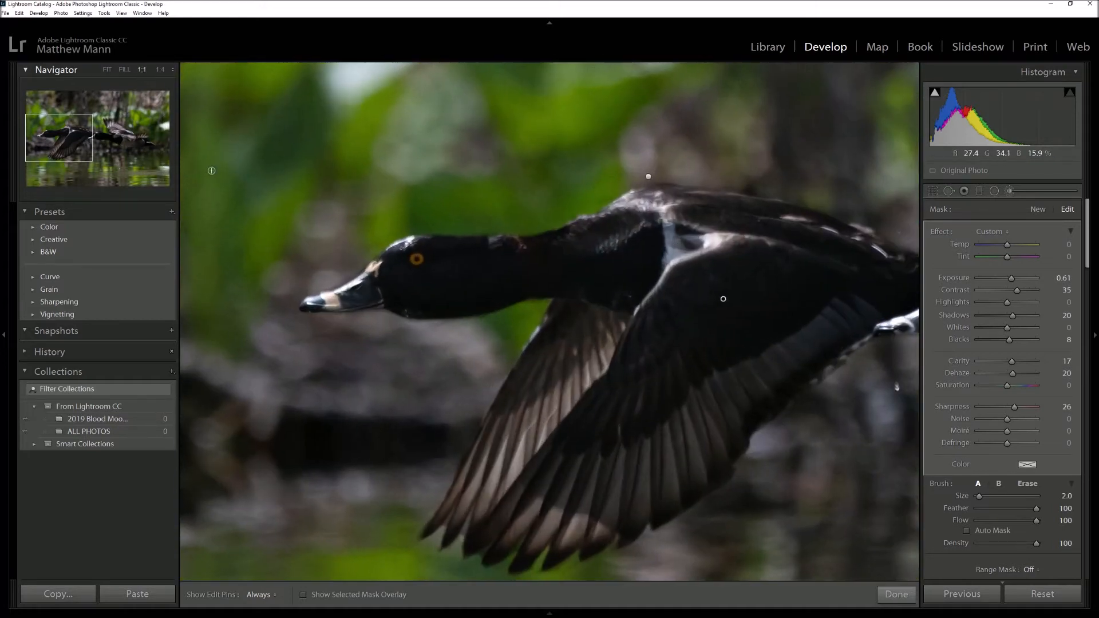
pyautogui.click(75, 146)
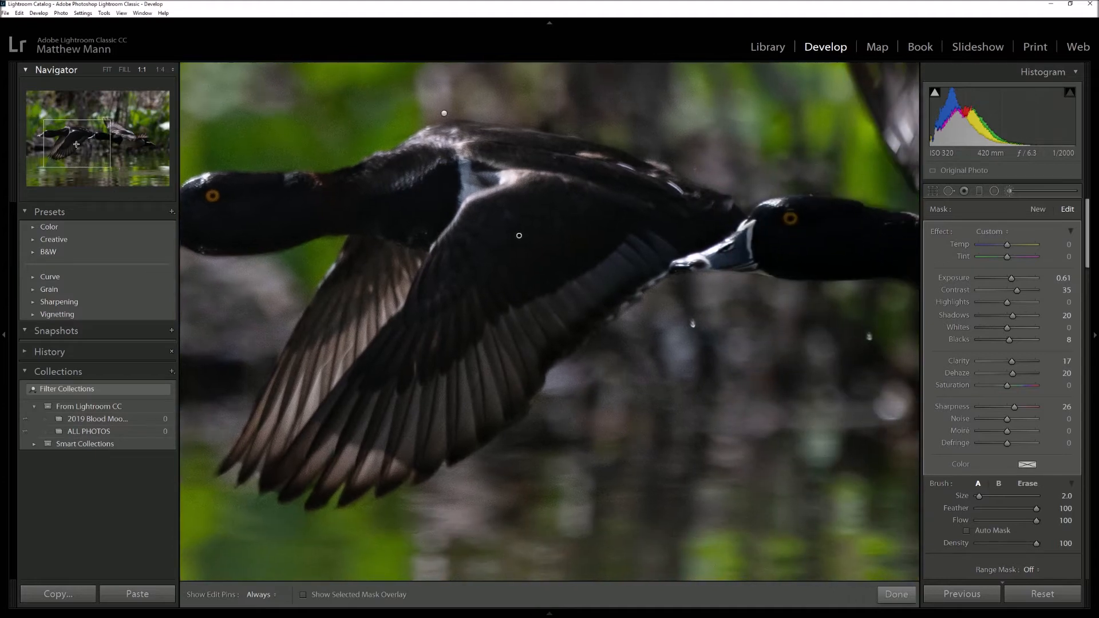
pyautogui.moveTo(76, 145); pyautogui.dragTo(75, 144)
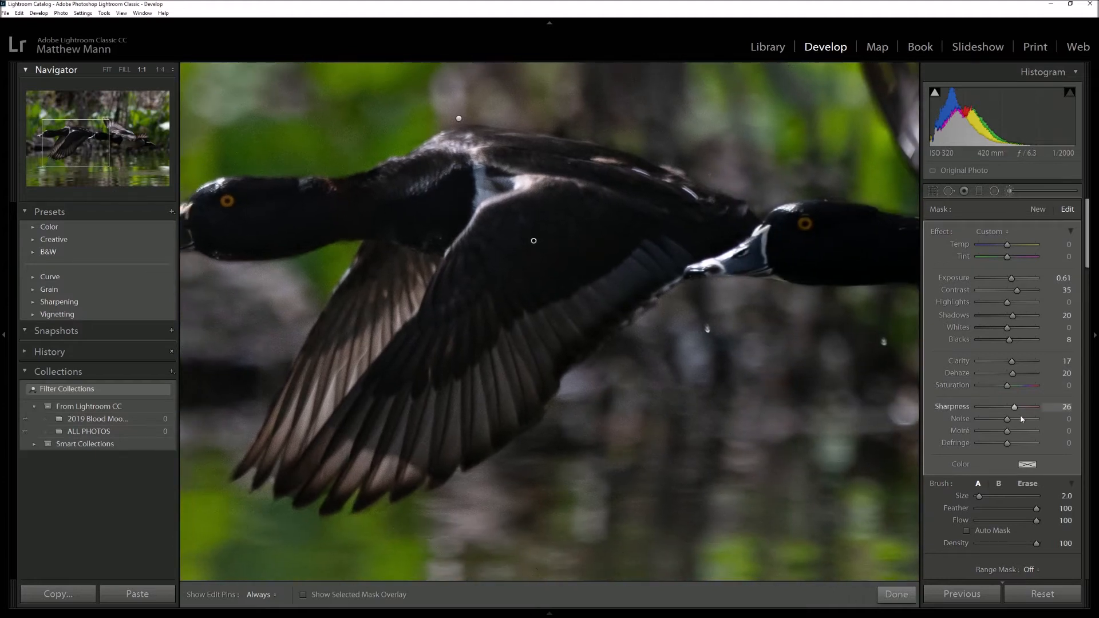
pyautogui.moveTo(1007, 421); pyautogui.dragTo(1012, 422)
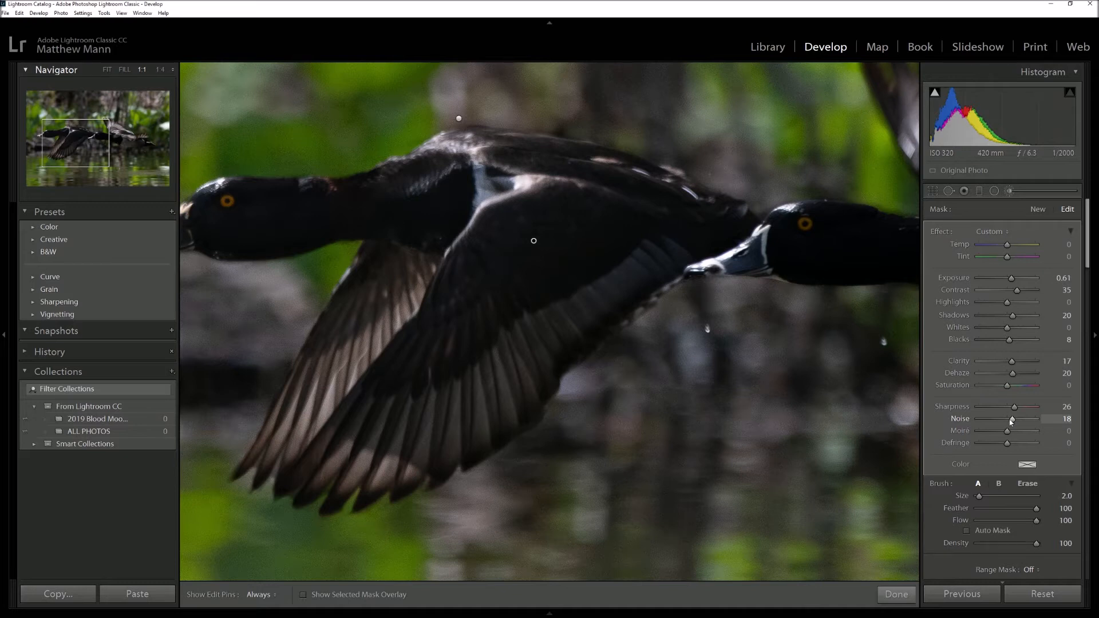
pyautogui.moveTo(1007, 421); pyautogui.dragTo(1007, 421)
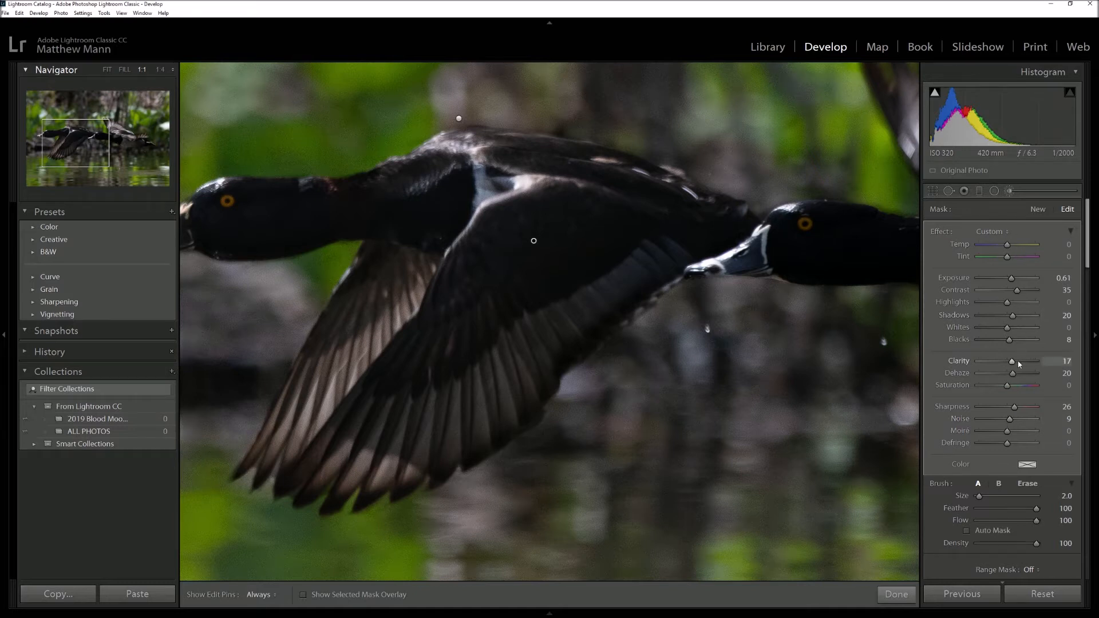
# Show the mask overlay and extend the duck mask over the rear duck's head, neck and breast
pyautogui.click(108, 70)
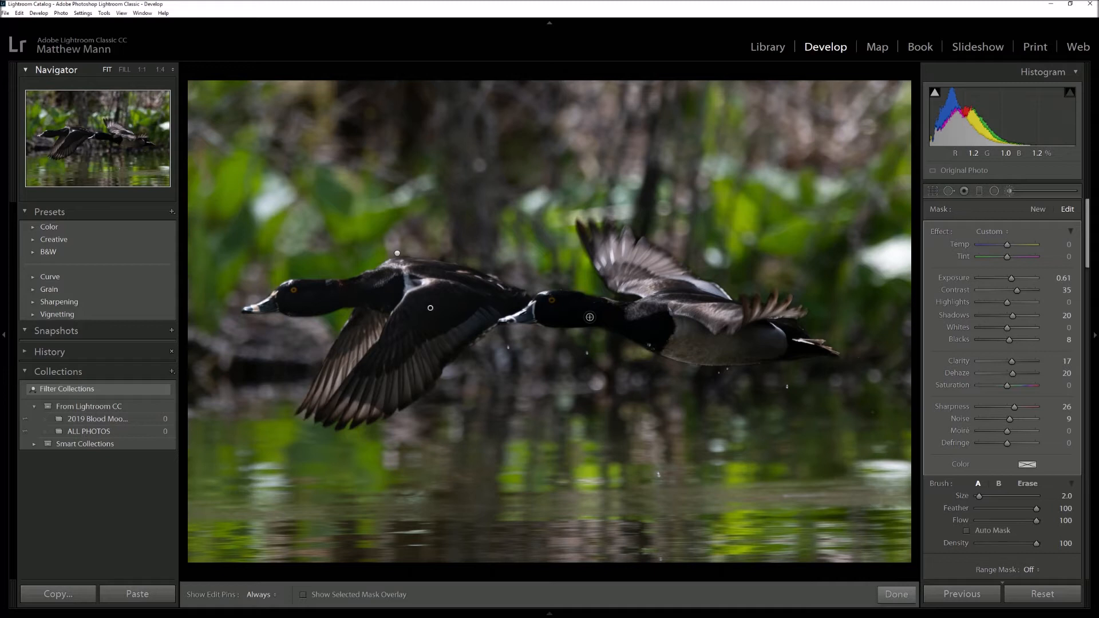
pyautogui.press('h')
pyautogui.press('h')
pyautogui.click(304, 595)
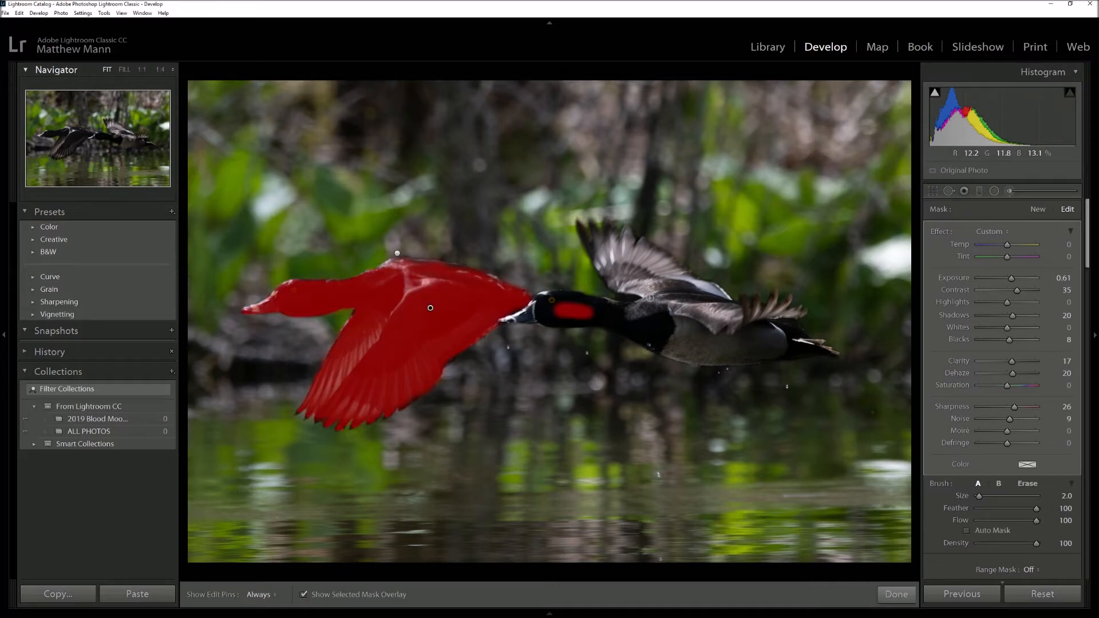
pyautogui.press('h')
pyautogui.moveTo(606, 305); pyautogui.dragTo(570, 298)
pyautogui.press('h')
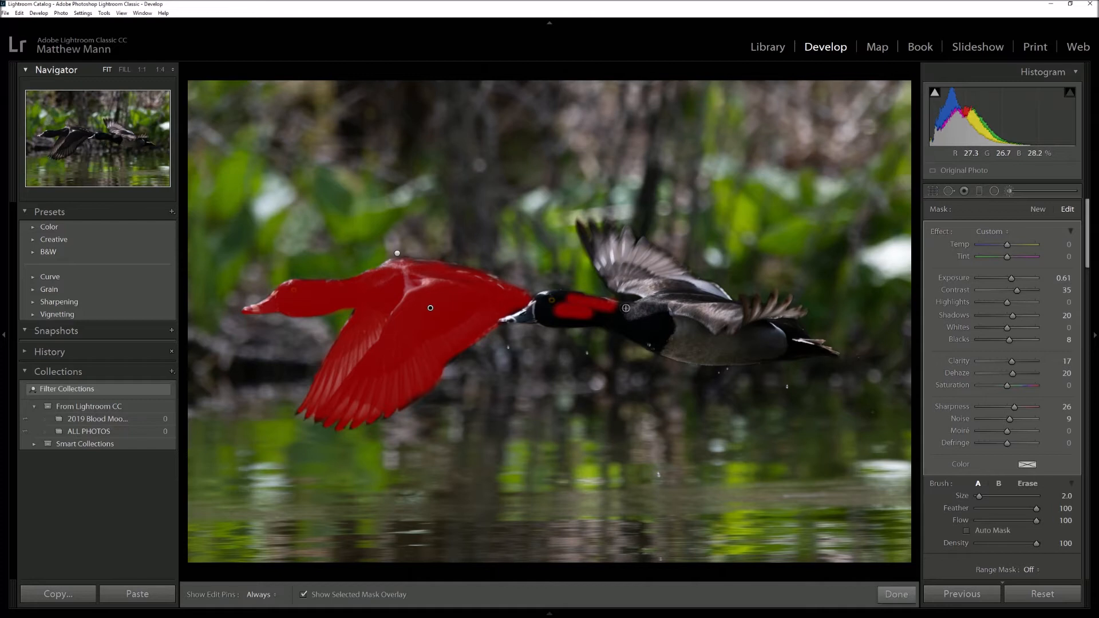
pyautogui.moveTo(663, 316); pyautogui.dragTo(626, 306)
pyautogui.press('h')
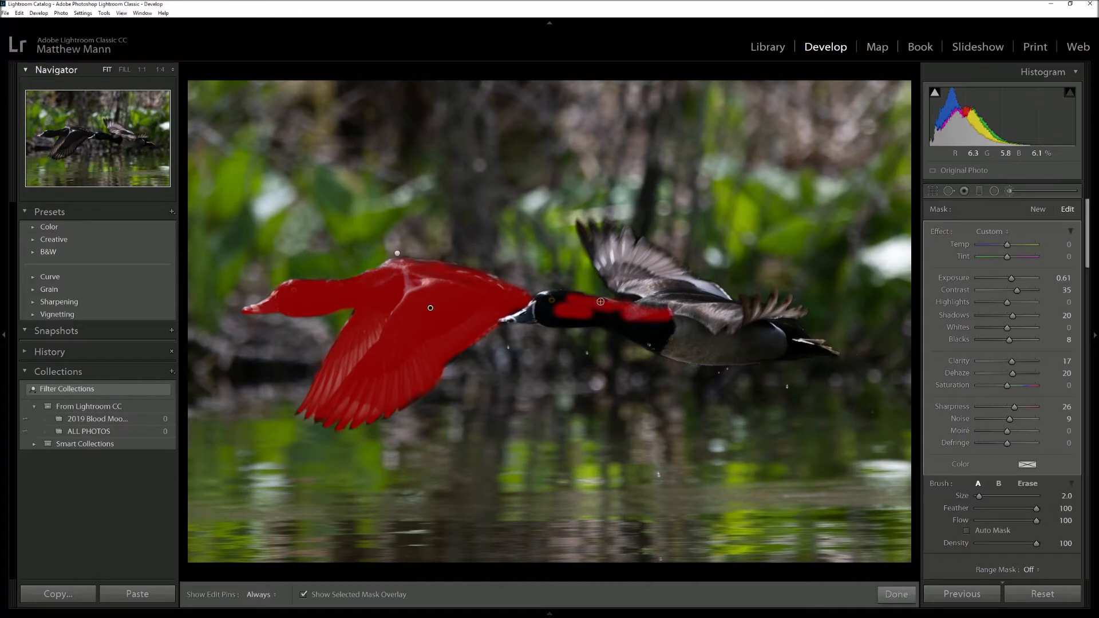
pyautogui.moveTo(575, 298)
pyautogui.mouseDown()
pyautogui.moveTo(542, 296)
pyautogui.moveTo(523, 315)
pyautogui.moveTo(607, 322)
pyautogui.moveTo(657, 346)
pyautogui.moveTo(609, 324)
pyautogui.moveTo(556, 319)
pyautogui.moveTo(665, 340)
pyautogui.moveTo(671, 307)
pyautogui.moveTo(544, 307)
pyautogui.moveTo(652, 328)
pyautogui.mouseUp()
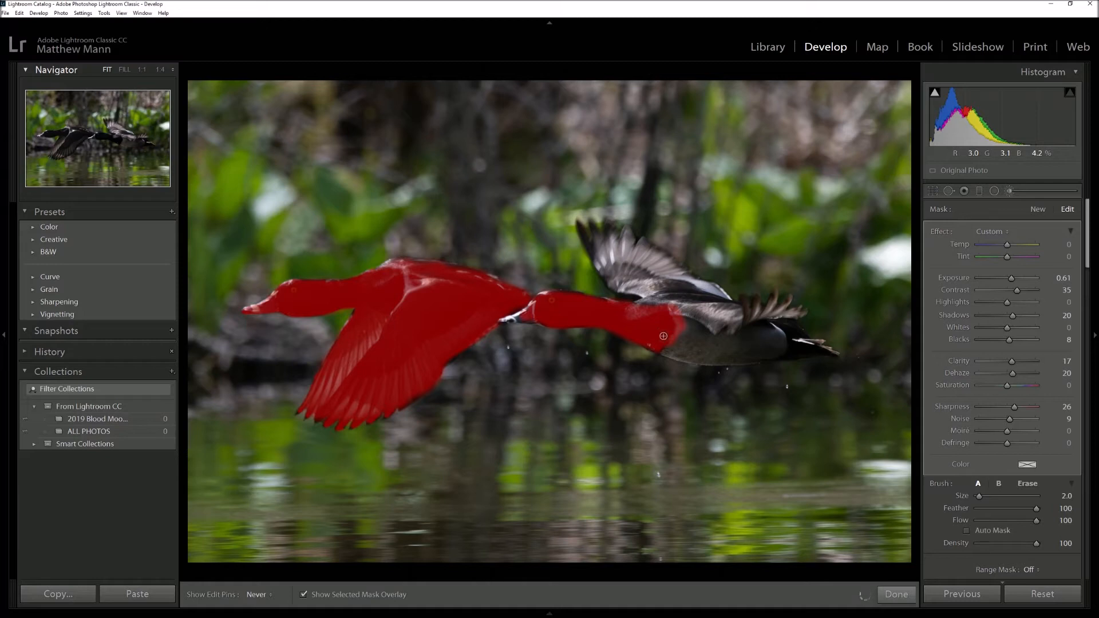
# Extend the mask over the rear duck's belly, back, tail and raised wing
pyautogui.moveTo(671, 353)
pyautogui.mouseDown()
pyautogui.moveTo(831, 350)
pyautogui.moveTo(770, 322)
pyautogui.moveTo(788, 333)
pyautogui.moveTo(780, 321)
pyautogui.moveTo(807, 345)
pyautogui.moveTo(740, 352)
pyautogui.moveTo(670, 341)
pyautogui.moveTo(699, 314)
pyautogui.moveTo(715, 320)
pyautogui.moveTo(711, 331)
pyautogui.moveTo(737, 325)
pyautogui.moveTo(718, 343)
pyautogui.moveTo(745, 333)
pyautogui.moveTo(739, 340)
pyautogui.moveTo(769, 344)
pyautogui.moveTo(783, 337)
pyautogui.moveTo(751, 325)
pyautogui.moveTo(795, 314)
pyautogui.moveTo(765, 319)
pyautogui.moveTo(753, 299)
pyautogui.moveTo(745, 314)
pyautogui.moveTo(744, 303)
pyautogui.moveTo(732, 315)
pyautogui.moveTo(697, 311)
pyautogui.moveTo(718, 312)
pyautogui.moveTo(710, 328)
pyautogui.moveTo(730, 349)
pyautogui.moveTo(750, 347)
pyautogui.moveTo(679, 308)
pyautogui.moveTo(682, 299)
pyautogui.moveTo(639, 304)
pyautogui.moveTo(703, 299)
pyautogui.moveTo(702, 284)
pyautogui.moveTo(637, 241)
pyautogui.moveTo(614, 243)
pyautogui.moveTo(608, 224)
pyautogui.moveTo(616, 236)
pyautogui.moveTo(595, 229)
pyautogui.moveTo(602, 248)
pyautogui.moveTo(592, 248)
pyautogui.moveTo(612, 281)
pyautogui.moveTo(677, 290)
pyautogui.moveTo(672, 272)
pyautogui.moveTo(640, 284)
pyautogui.moveTo(638, 266)
pyautogui.moveTo(604, 264)
pyautogui.moveTo(624, 281)
pyautogui.moveTo(651, 264)
pyautogui.mouseUp()
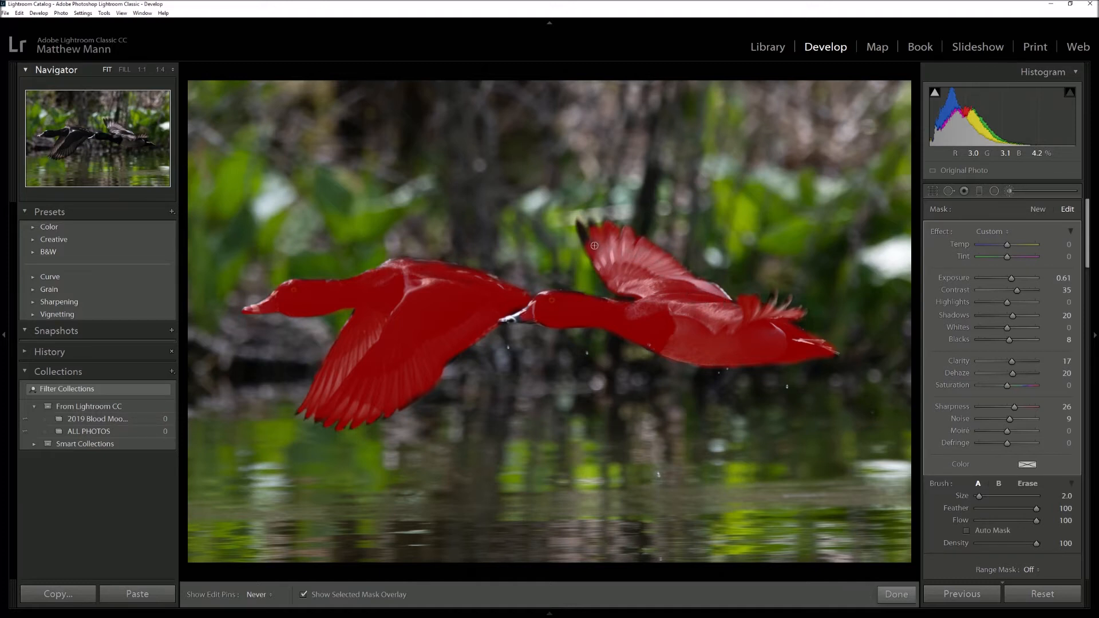
pyautogui.press('h')
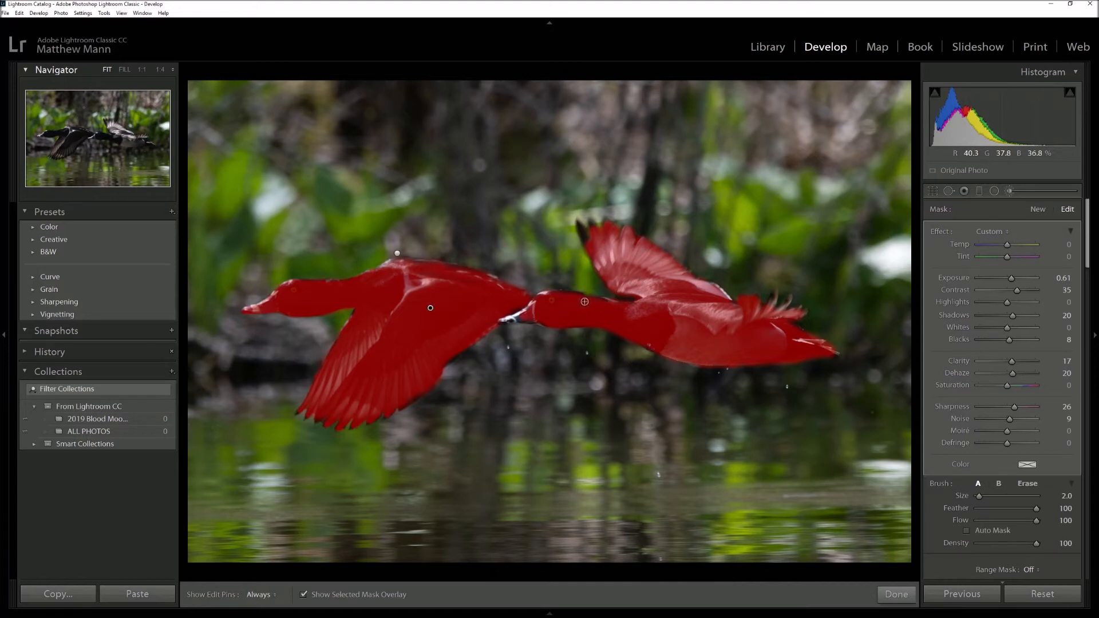
pyautogui.press('h')
pyautogui.press('h')
# Reduce the brush size to 0.8 and mask the rear duck's bill in close-up
pyautogui.moveTo(979, 500); pyautogui.dragTo(979, 501)
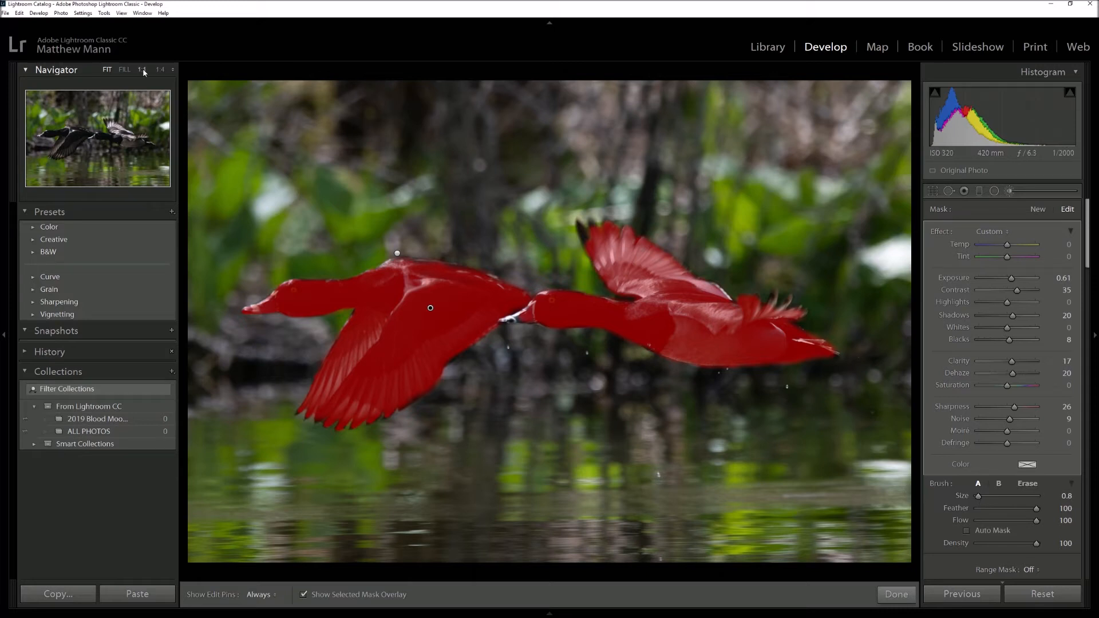
pyautogui.click(124, 69)
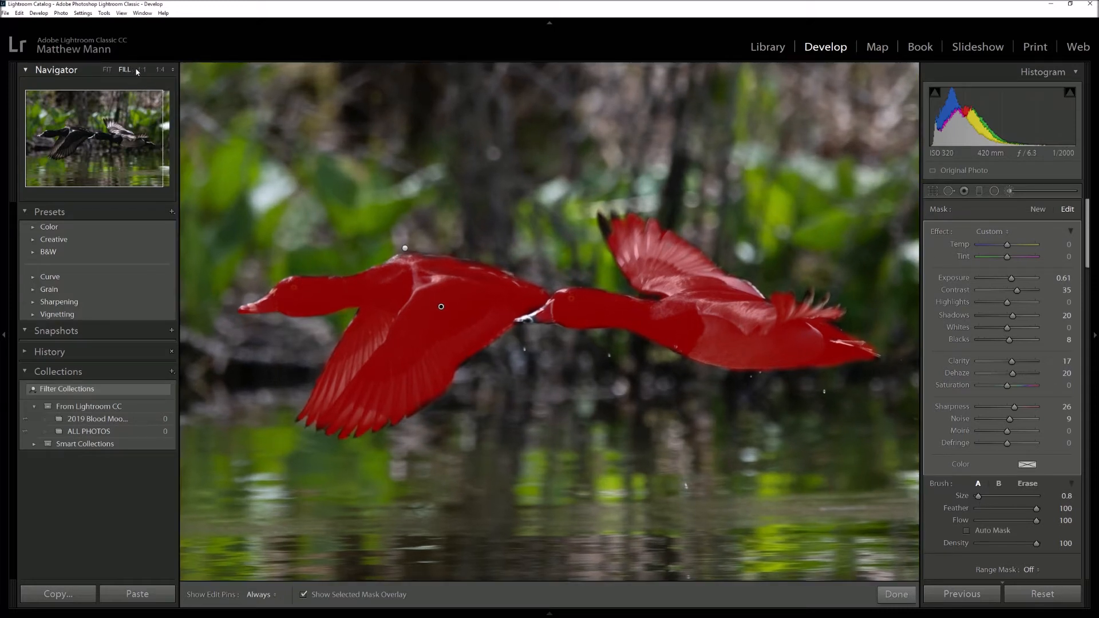
pyautogui.click(143, 70)
pyautogui.moveTo(80, 137); pyautogui.dragTo(102, 131)
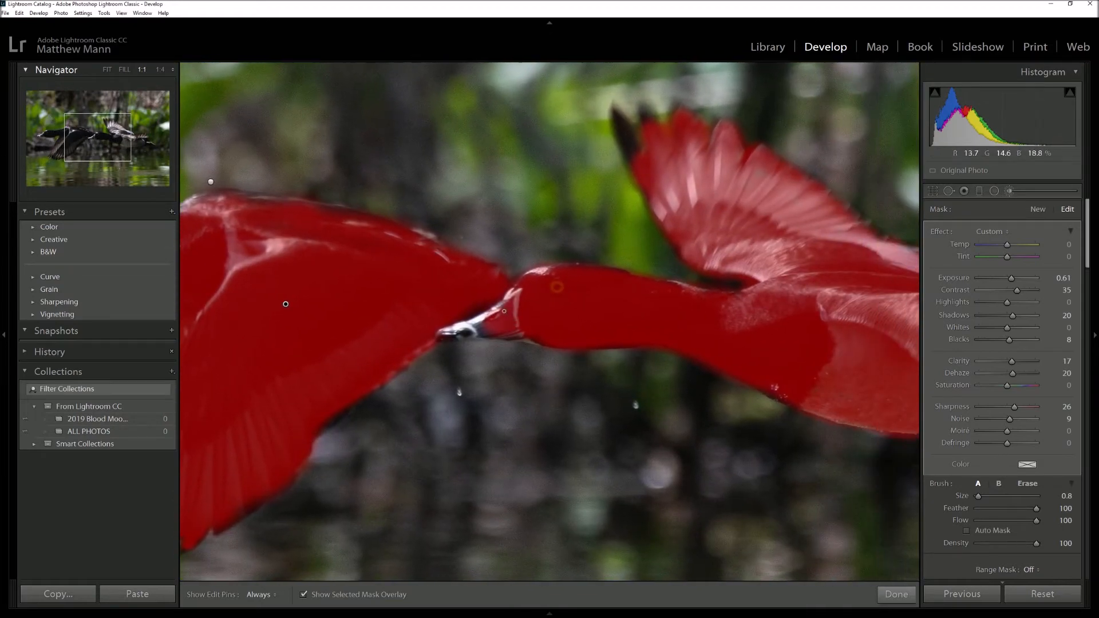
pyautogui.press('h')
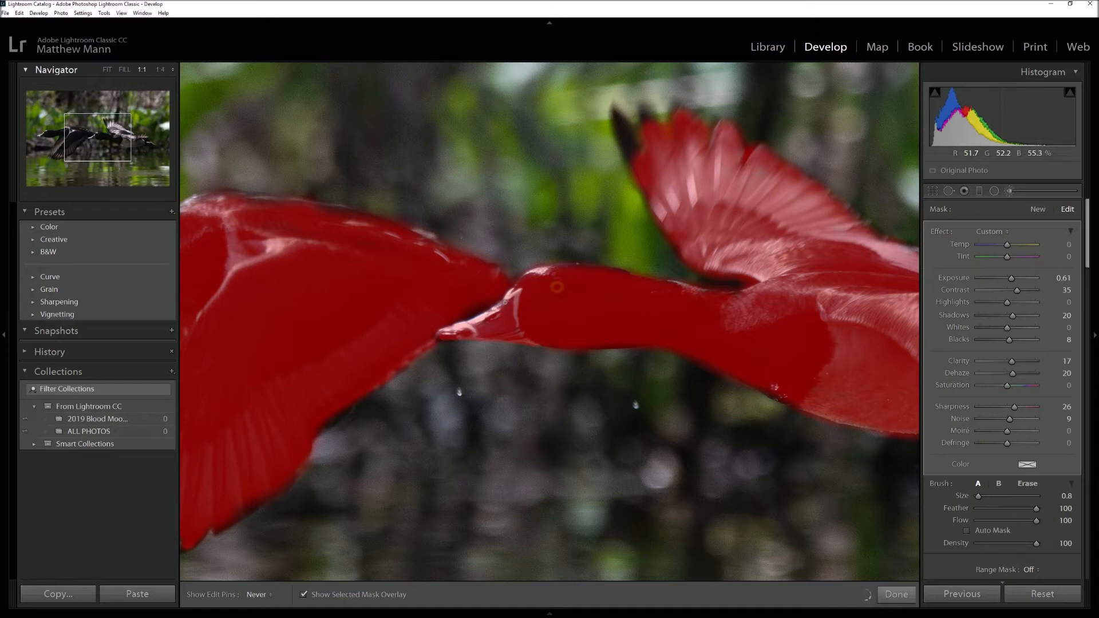
# Hide the mask overlay, fit the photo in view and set the duck mask's blacks to 14 and shadows to −5
pyautogui.press('h')
pyautogui.press('o')
pyautogui.click(108, 70)
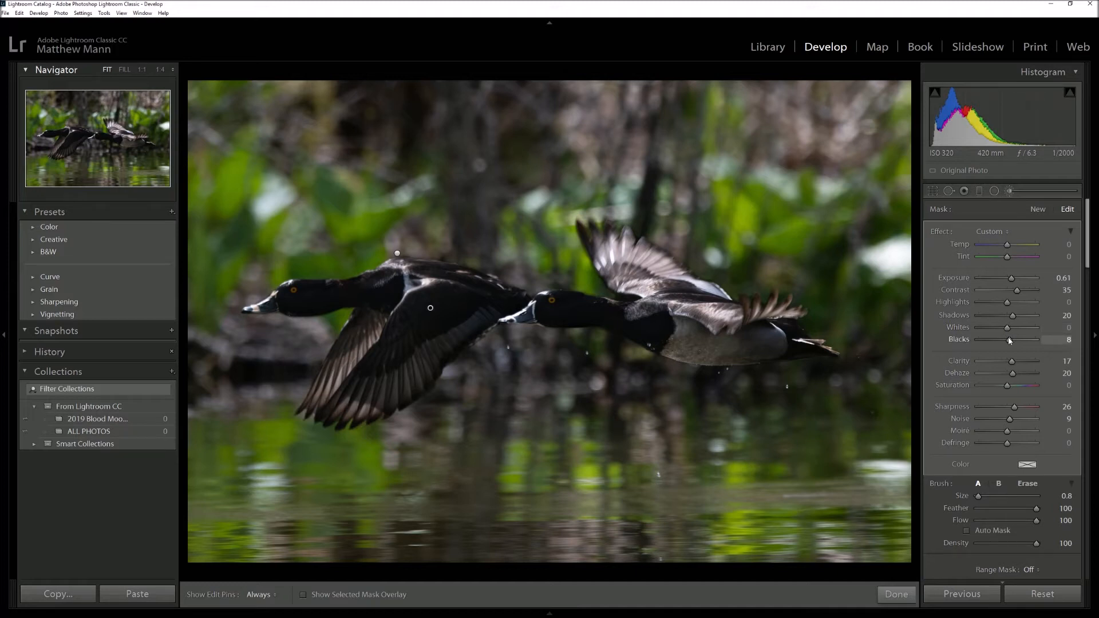
pyautogui.moveTo(1010, 341); pyautogui.dragTo(1010, 341)
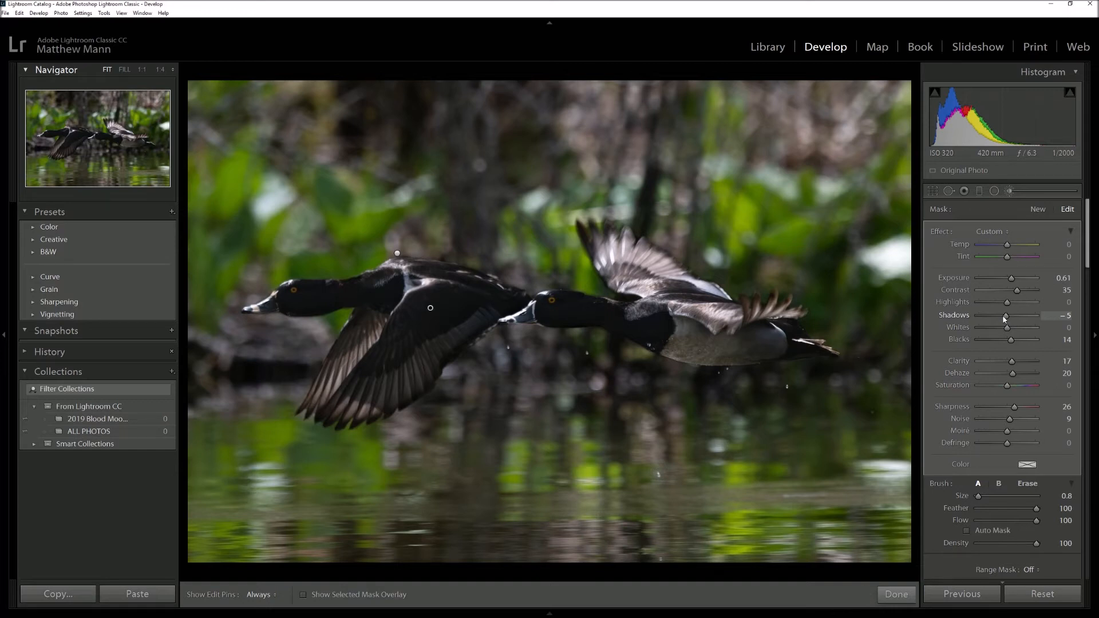
# Close the adjustment brush and compare the before and after versions side by side, examining the ducks up close
pyautogui.click(1010, 191)
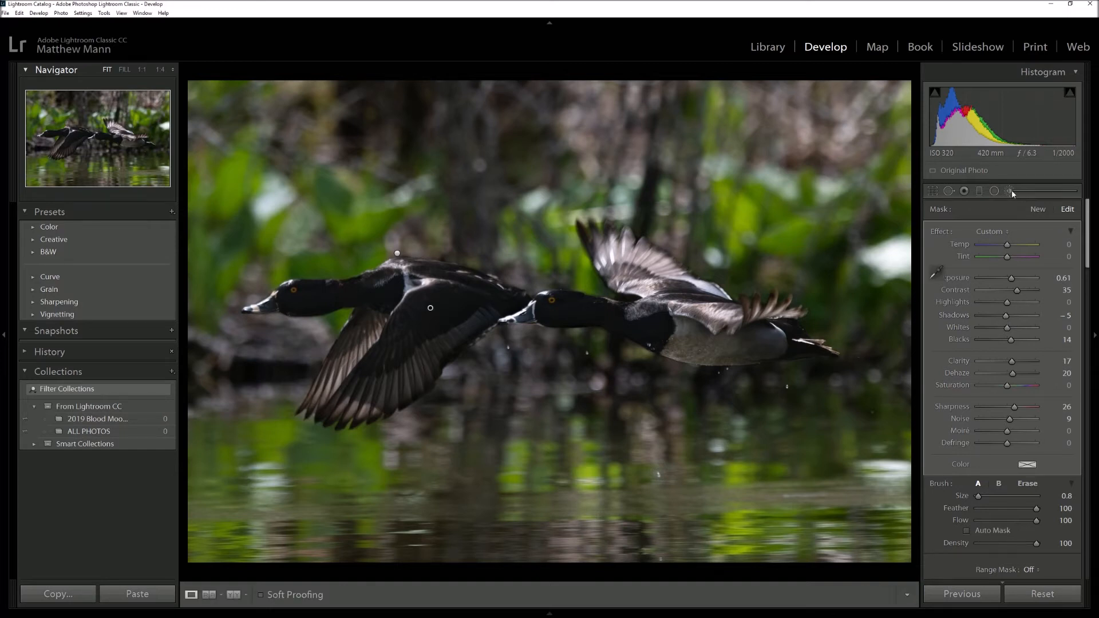
pyautogui.click(232, 595)
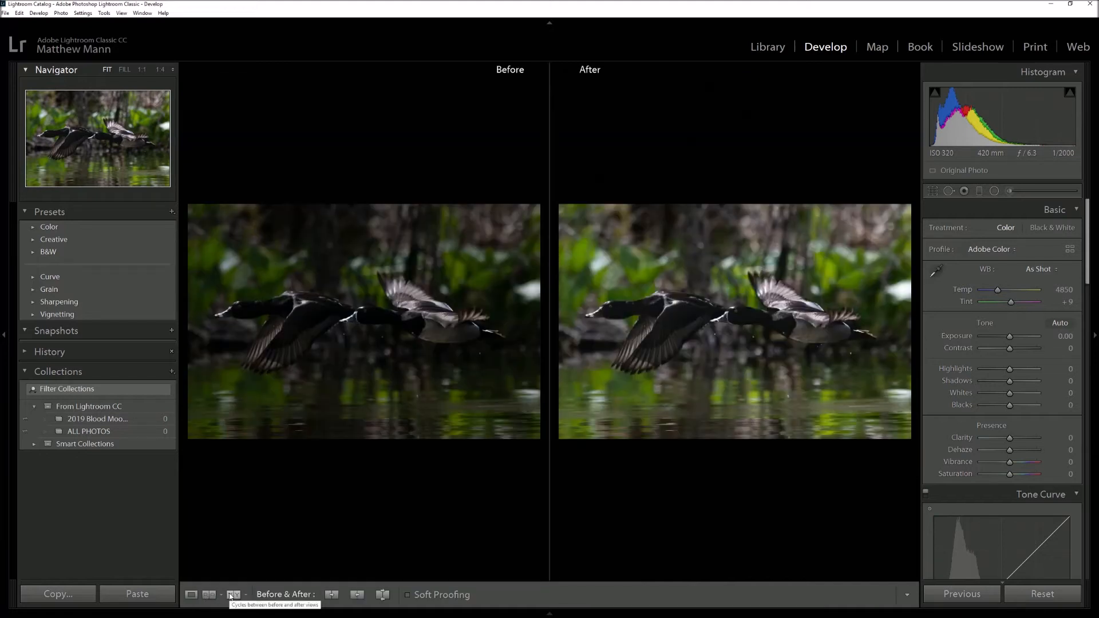
pyautogui.click(375, 316)
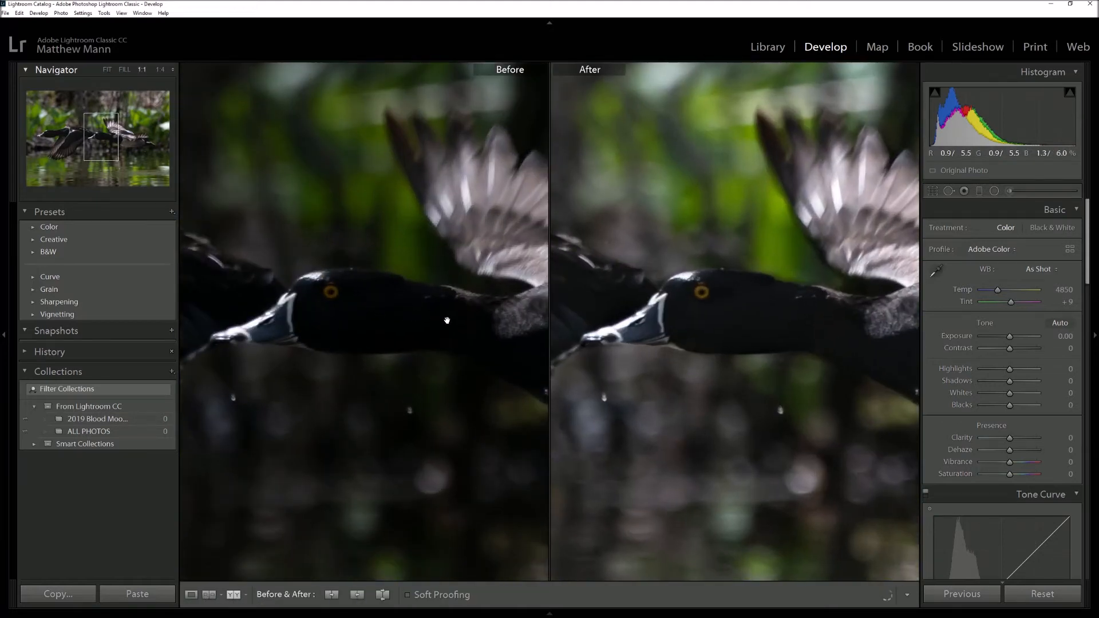
pyautogui.moveTo(475, 331); pyautogui.dragTo(417, 339)
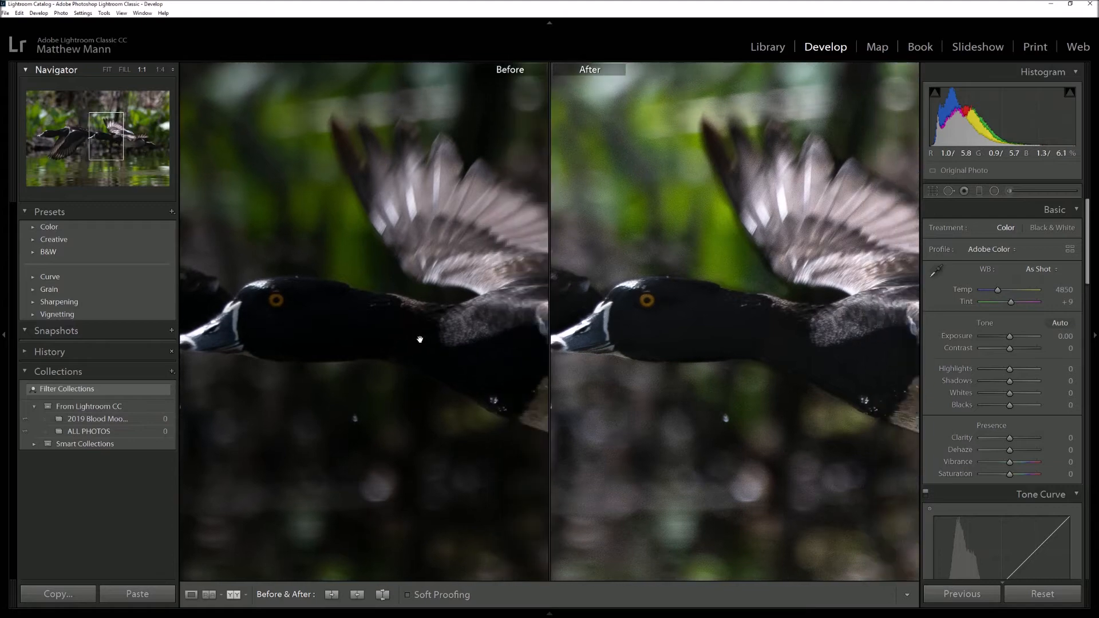
pyautogui.moveTo(432, 340)
pyautogui.mouseDown()
pyautogui.moveTo(378, 372)
pyautogui.moveTo(427, 422)
pyautogui.moveTo(447, 334)
pyautogui.mouseUp()
pyautogui.moveTo(336, 339); pyautogui.dragTo(434, 352)
pyautogui.moveTo(263, 340); pyautogui.dragTo(479, 331)
pyautogui.click(479, 331)
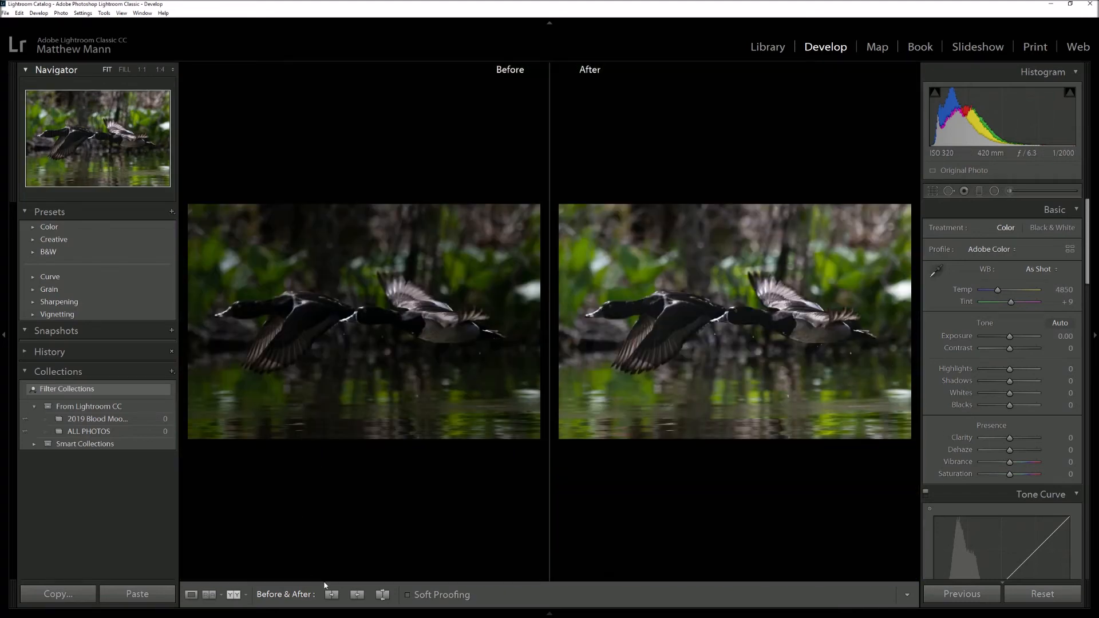
pyautogui.click(191, 594)
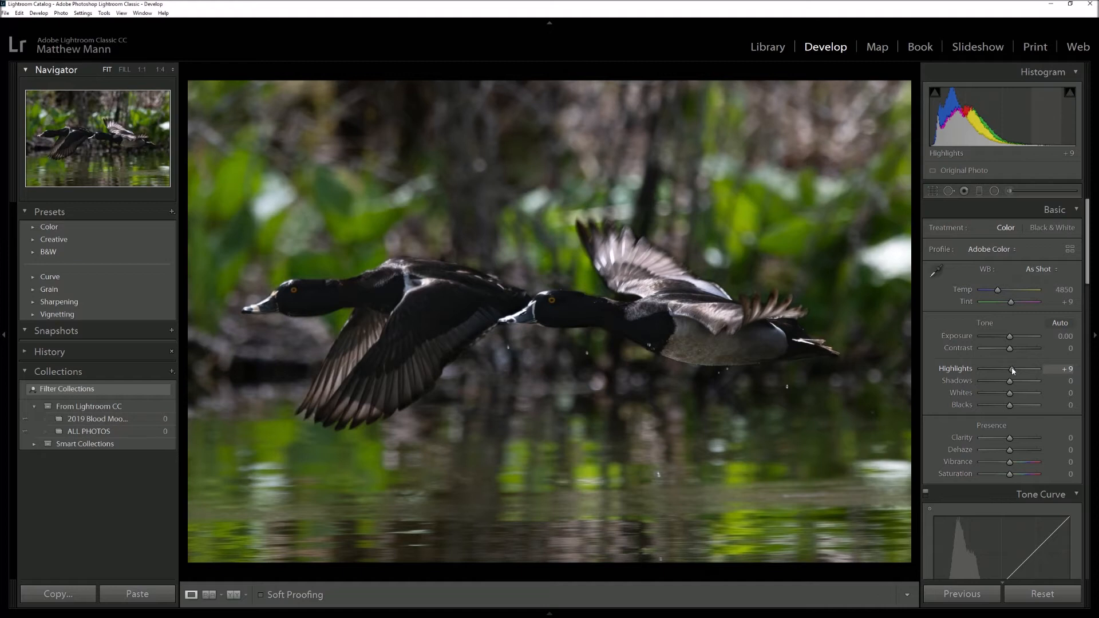
# Set the whole photo's highlights to +19, shadows to −15, whites to +16, blacks to +12, and clarity and dehaze to +9
pyautogui.moveTo(1011, 370); pyautogui.dragTo(1013, 371)
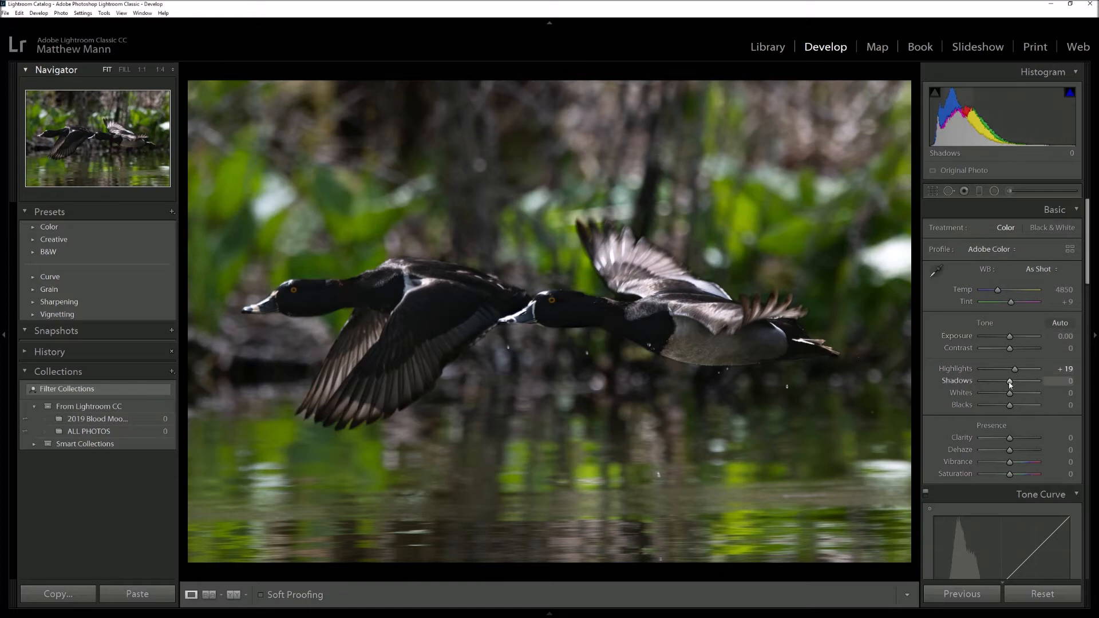
pyautogui.moveTo(1010, 382); pyautogui.dragTo(1006, 385)
pyautogui.moveTo(1010, 395); pyautogui.dragTo(1014, 395)
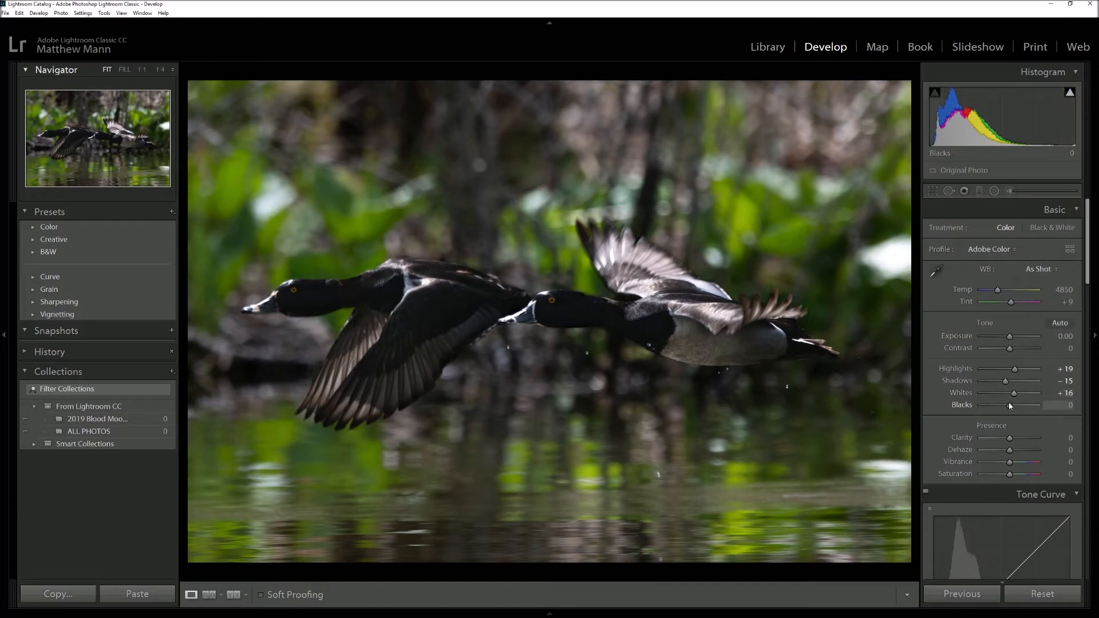
pyautogui.moveTo(1009, 405); pyautogui.dragTo(1013, 405)
pyautogui.moveTo(1009, 439); pyautogui.dragTo(1017, 448)
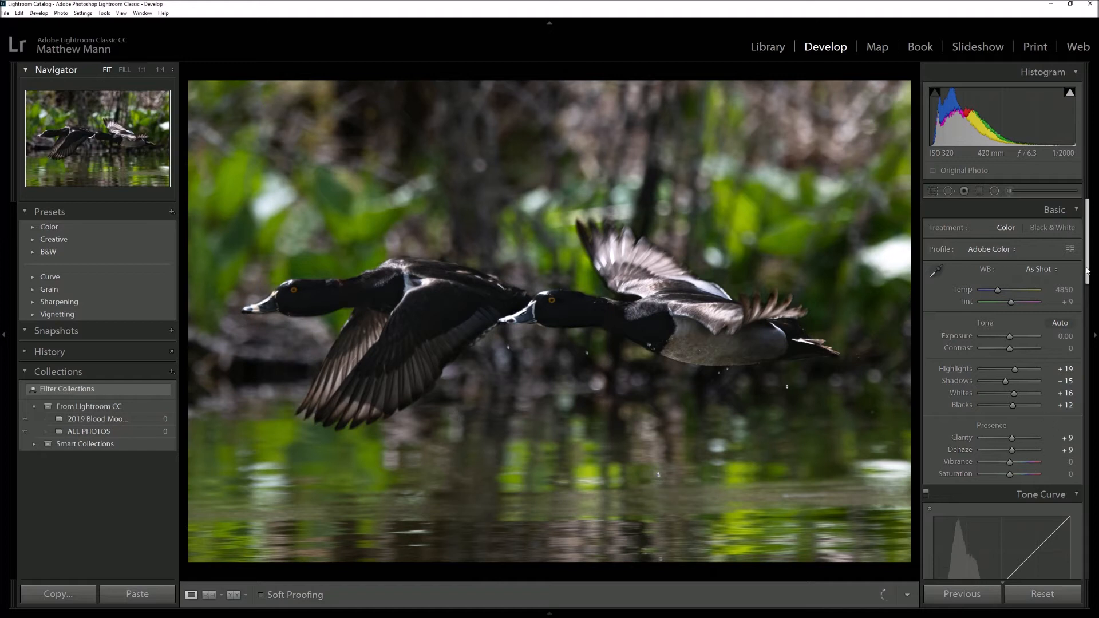
pyautogui.scroll(-10, 1077, 297)
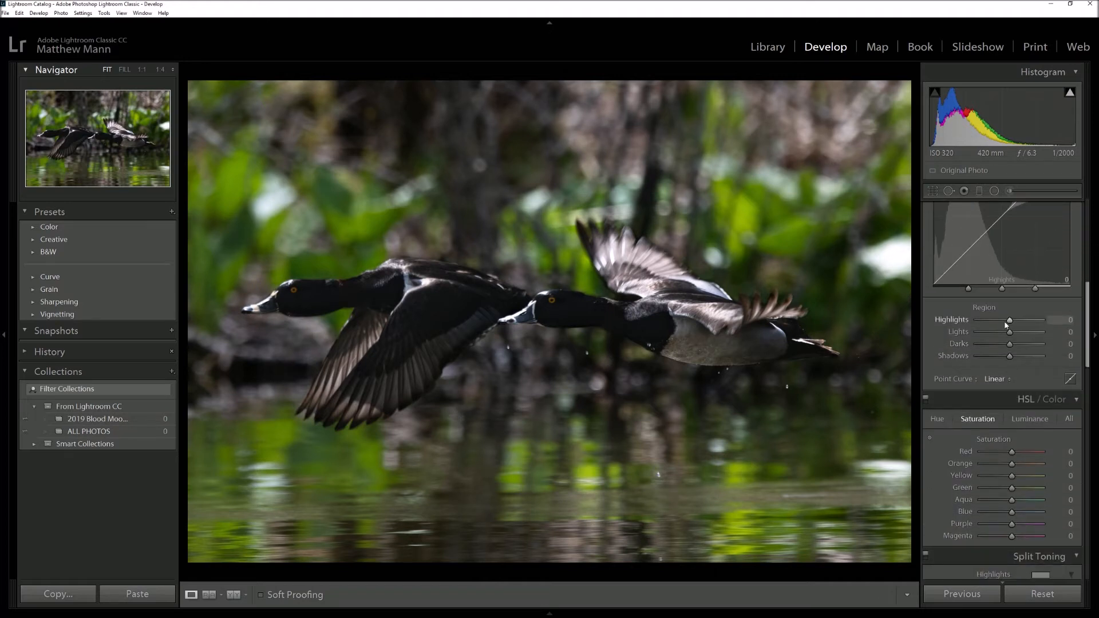
pyautogui.moveTo(1087, 322); pyautogui.dragTo(1087, 238)
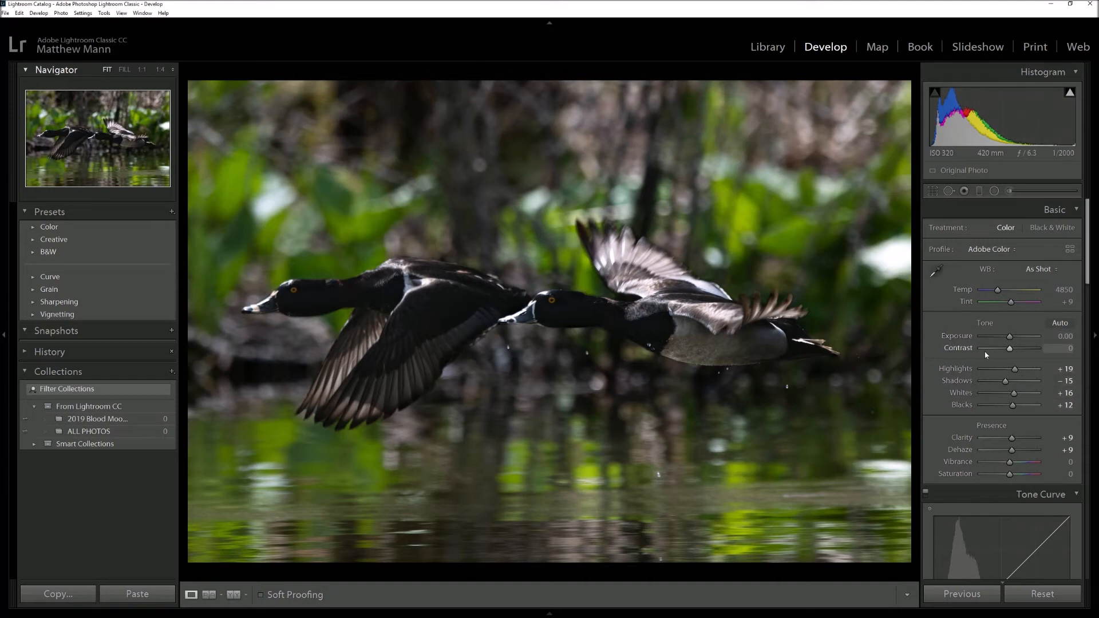
pyautogui.scroll(-3, 967, 374)
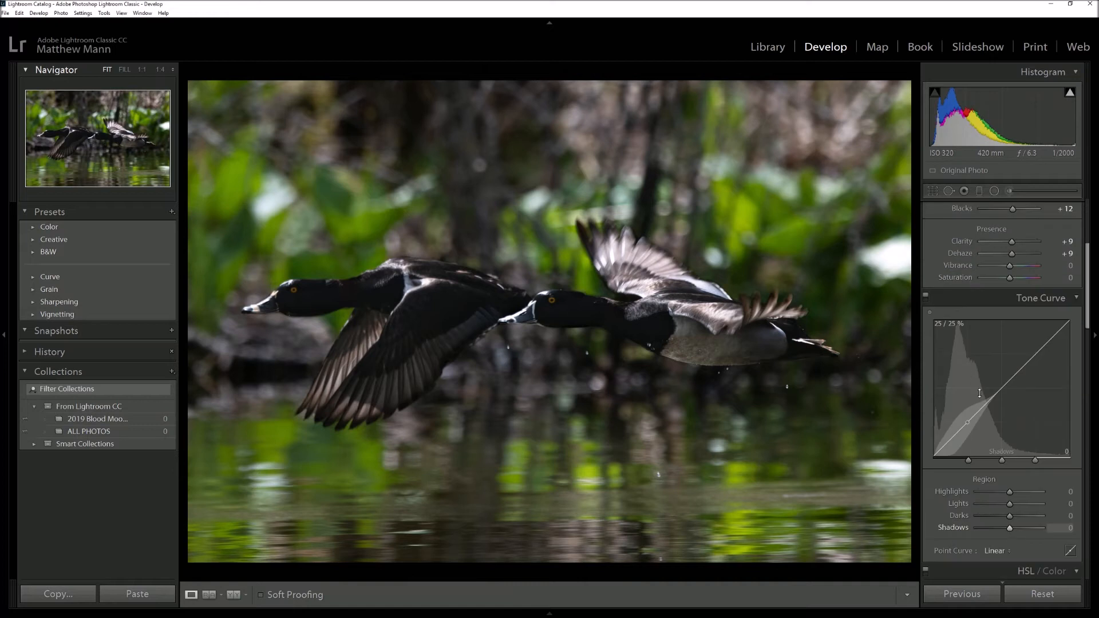
# Try out the tone curve's highlights and lights, settling on highlights −20 and lights +12
pyautogui.scroll(-3, 974, 385)
pyautogui.moveTo(1011, 395)
pyautogui.mouseDown()
pyautogui.moveTo(1020, 395)
pyautogui.moveTo(986, 395)
pyautogui.moveTo(997, 395)
pyautogui.mouseUp()
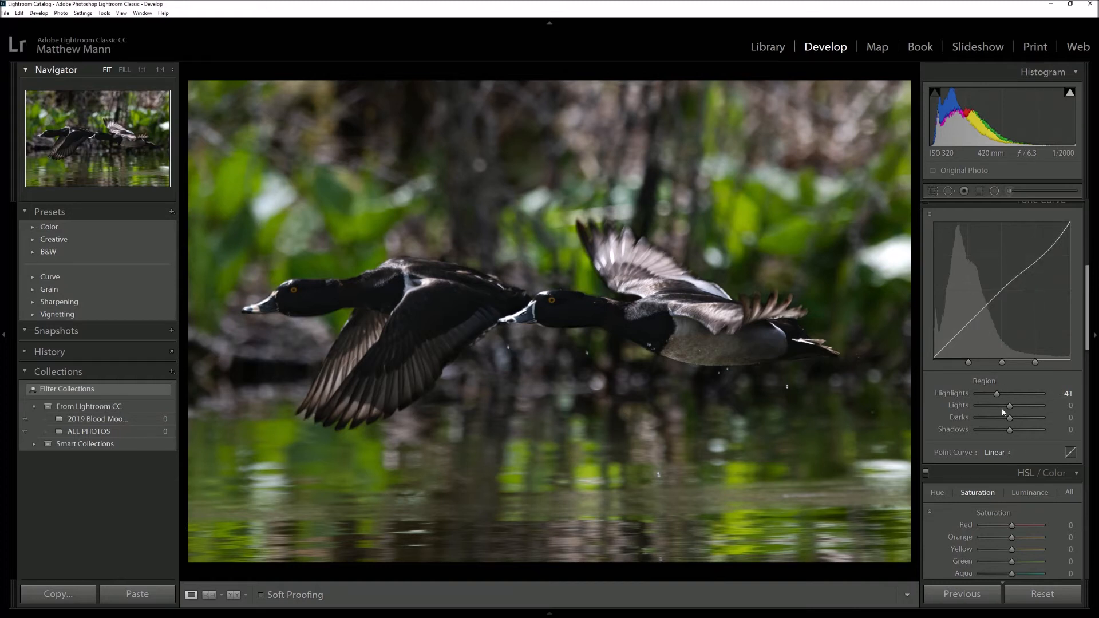
pyautogui.moveTo(996, 393); pyautogui.dragTo(1034, 395)
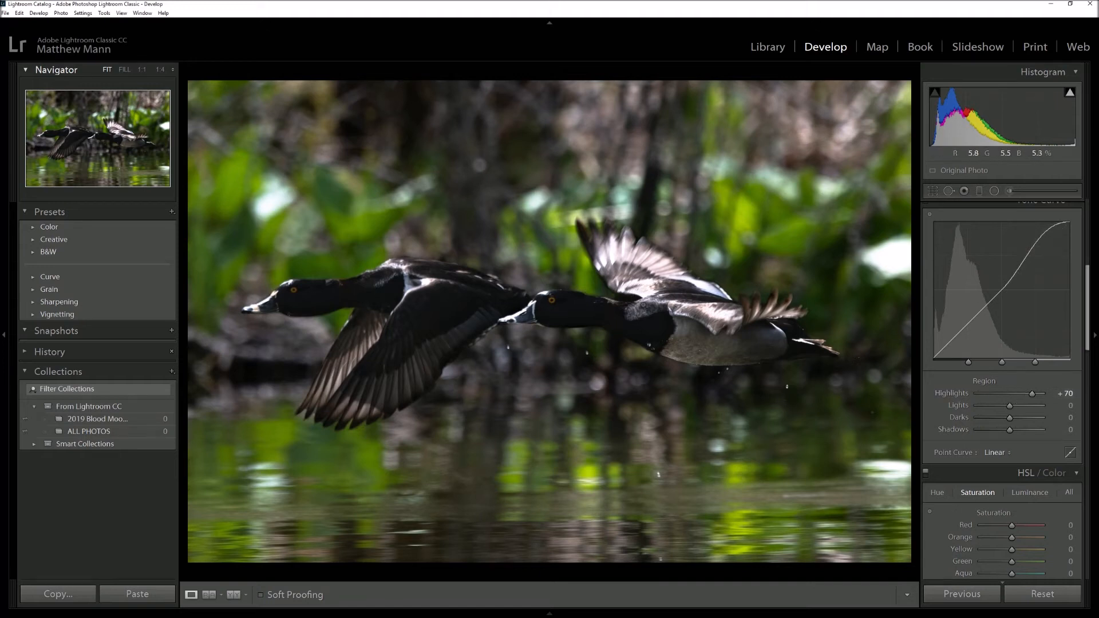
pyautogui.moveTo(1028, 399); pyautogui.dragTo(1020, 397)
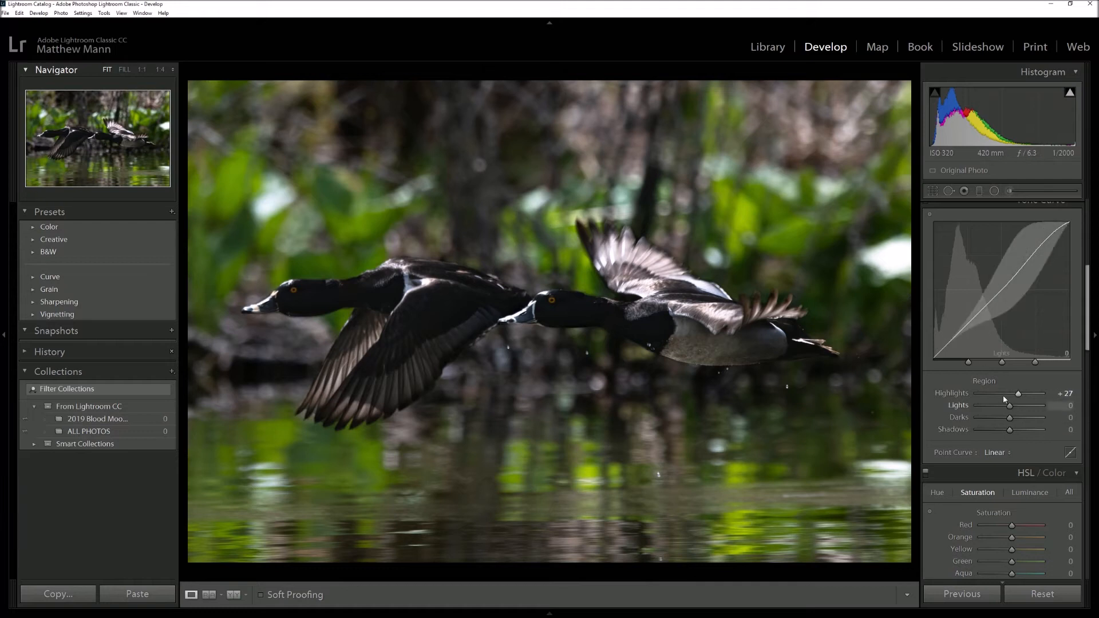
pyautogui.moveTo(1018, 393); pyautogui.dragTo(1004, 393)
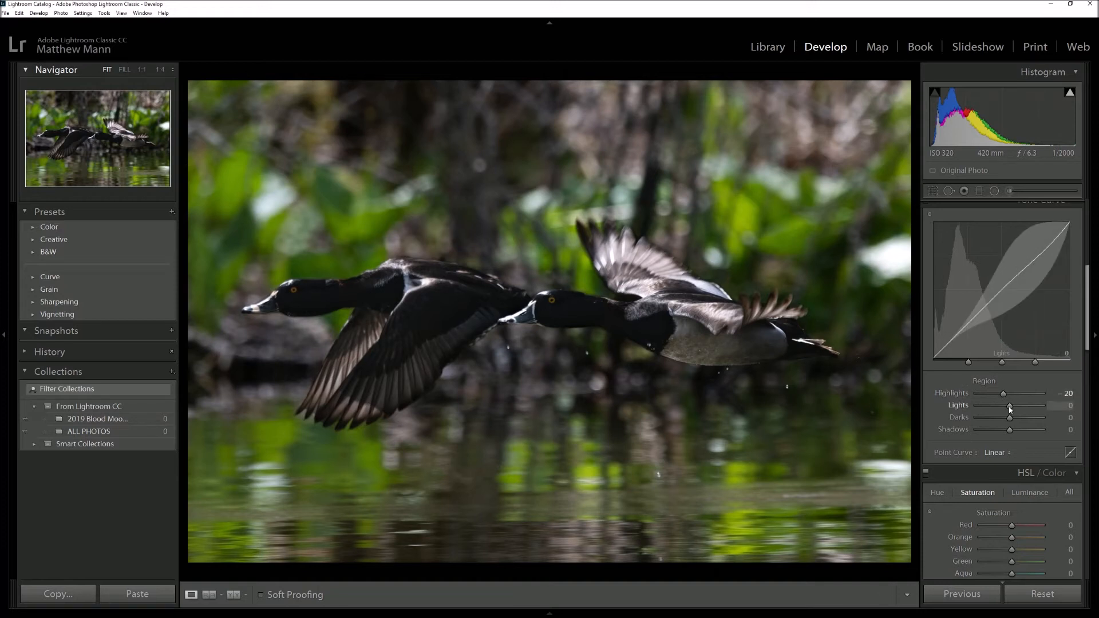
pyautogui.moveTo(1009, 406); pyautogui.dragTo(1000, 409)
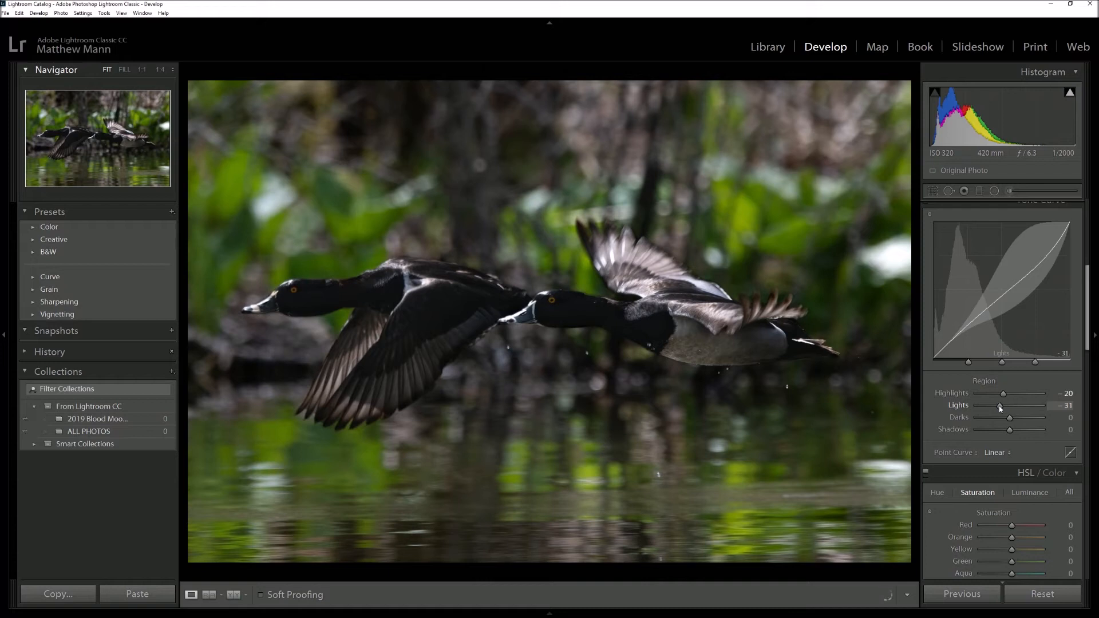
pyautogui.moveTo(999, 407); pyautogui.dragTo(1014, 407)
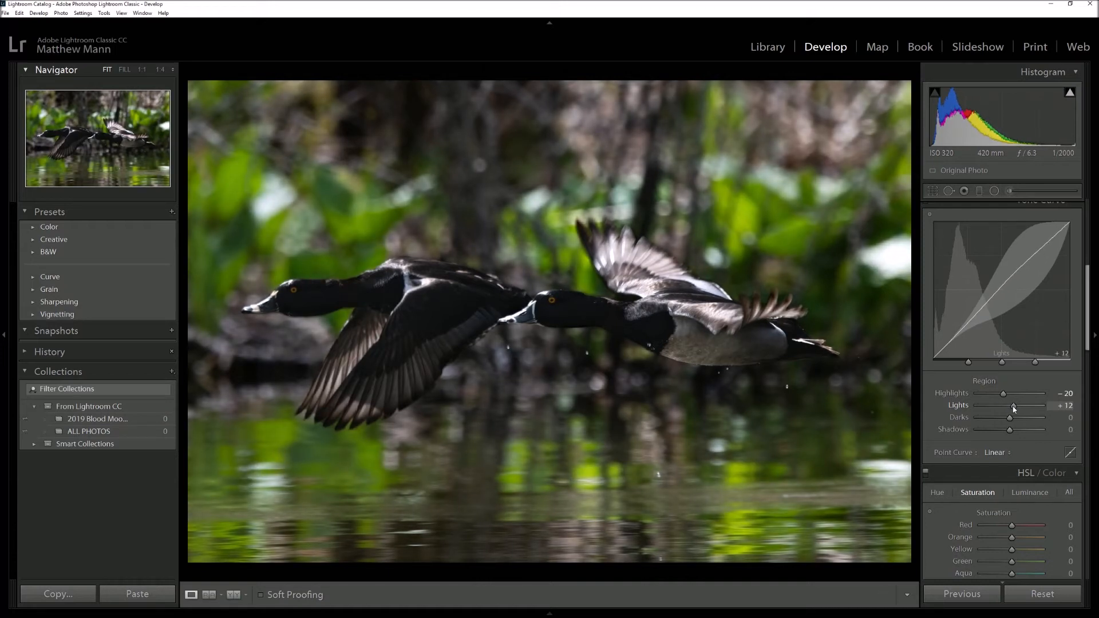
# Warm the whole photo's white balance by setting the temperature to 6264
pyautogui.moveTo(1088, 277); pyautogui.dragTo(1088, 210)
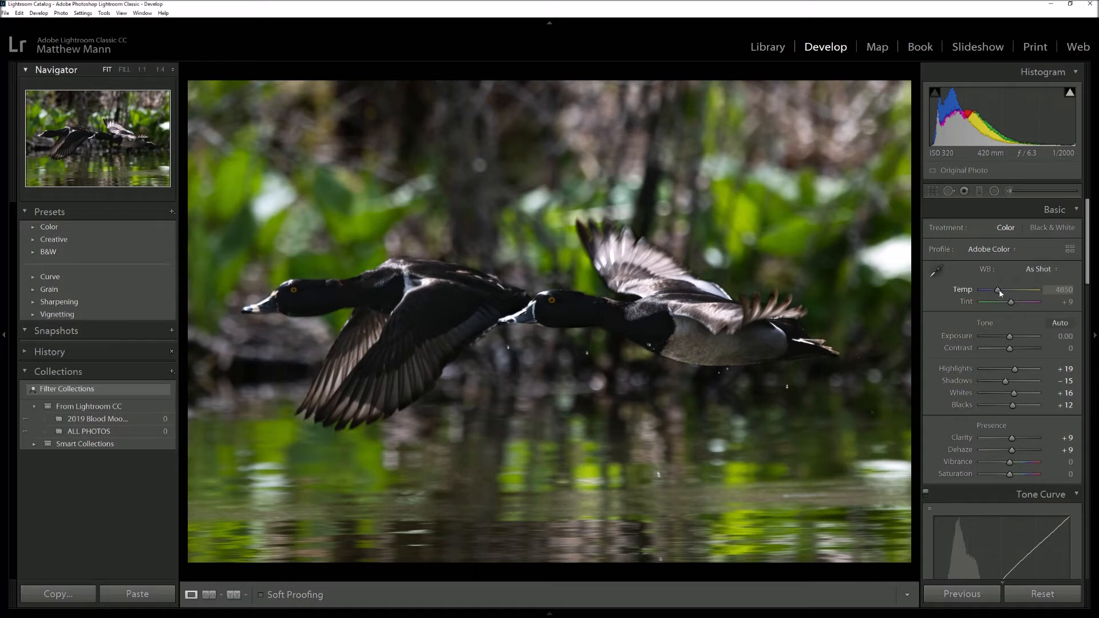
pyautogui.moveTo(998, 290); pyautogui.dragTo(999, 291)
pyautogui.moveTo(1000, 289); pyautogui.dragTo(1009, 294)
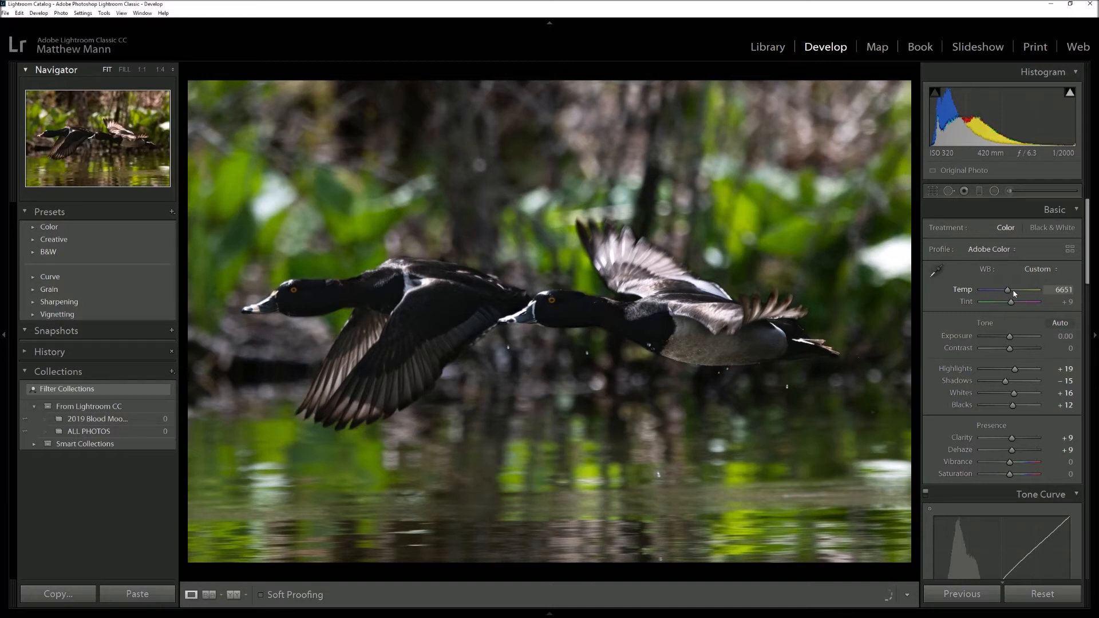
pyautogui.click(1014, 294)
pyautogui.moveTo(1007, 293); pyautogui.dragTo(1006, 293)
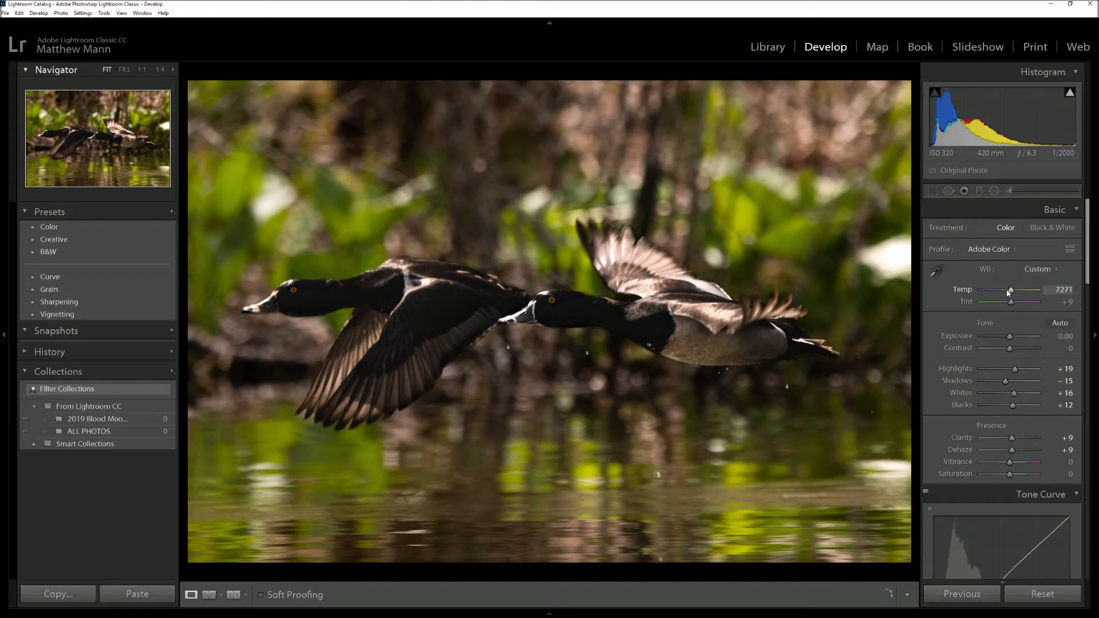
pyautogui.moveTo(1011, 291); pyautogui.dragTo(1008, 291)
pyautogui.moveTo(1008, 292); pyautogui.dragTo(1005, 293)
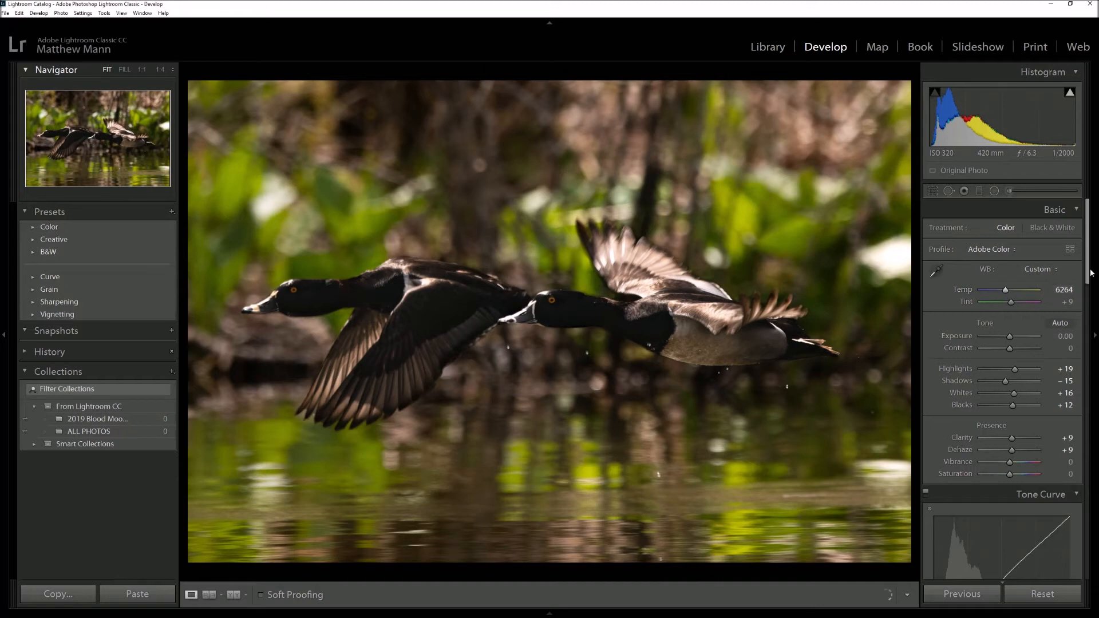
# Set the tone curve's lights to −3, darks to +22 and shadows to −4
pyautogui.scroll(-2, 1085, 289)
pyautogui.moveTo(1086, 289); pyautogui.dragTo(1085, 378)
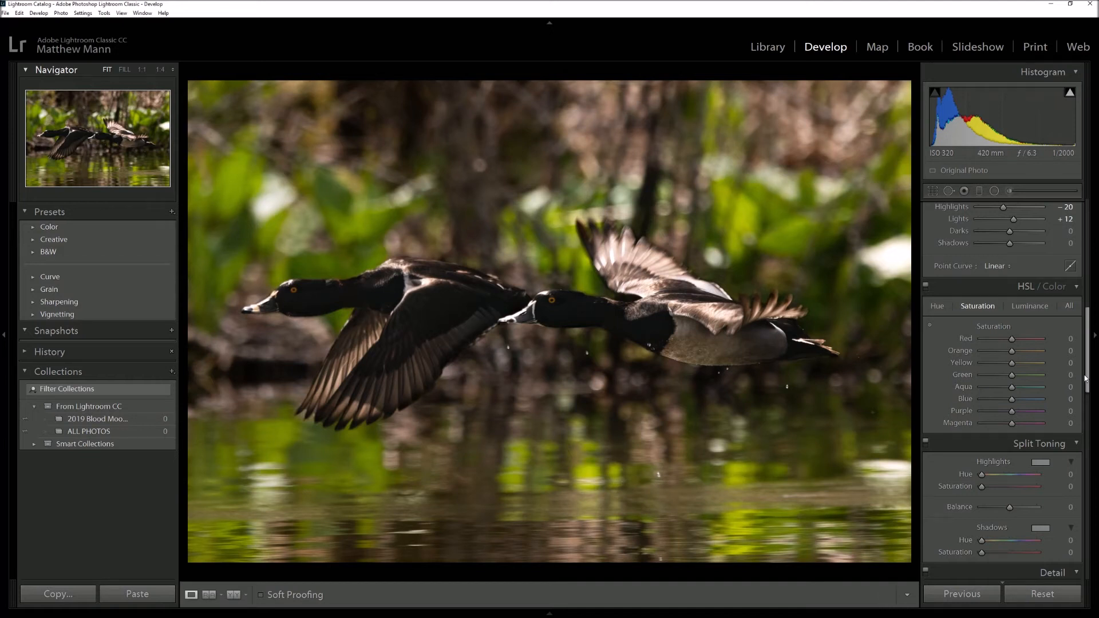
pyautogui.moveTo(1089, 376); pyautogui.dragTo(1095, 352)
pyautogui.moveTo(1015, 327); pyautogui.dragTo(1011, 327)
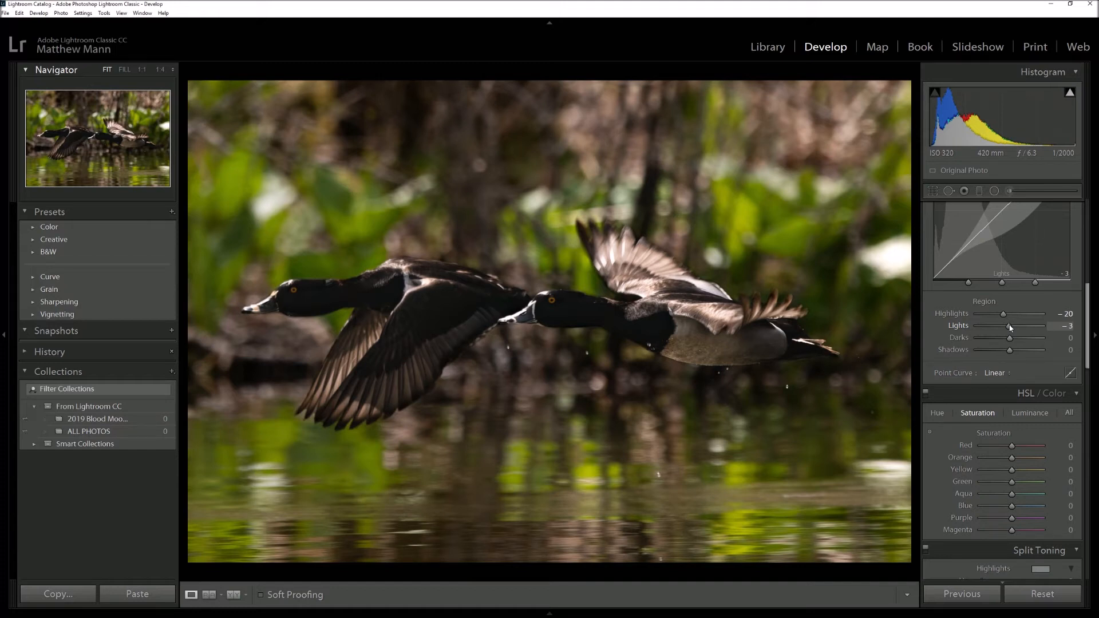
pyautogui.moveTo(1010, 338); pyautogui.dragTo(1018, 342)
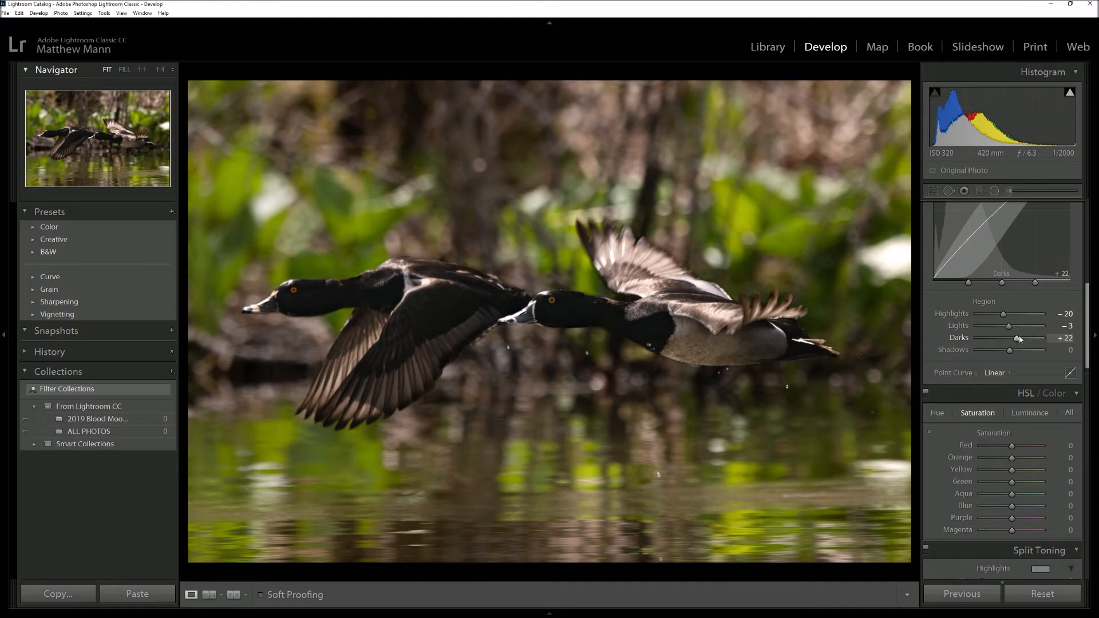
pyautogui.moveTo(1009, 351); pyautogui.dragTo(1010, 351)
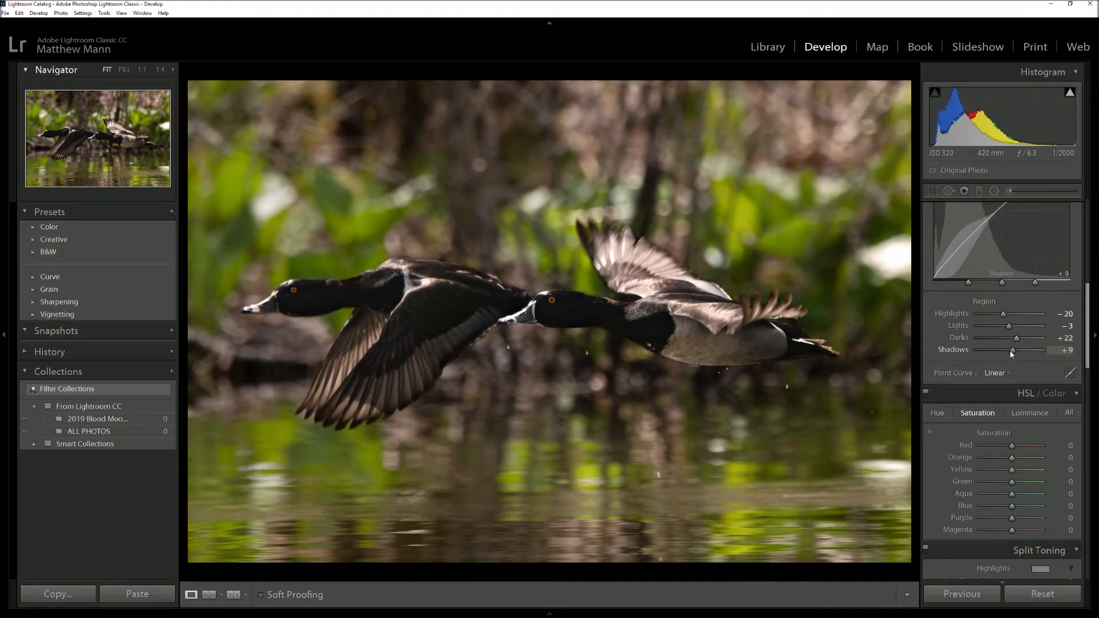
pyautogui.moveTo(1009, 350); pyautogui.dragTo(1005, 350)
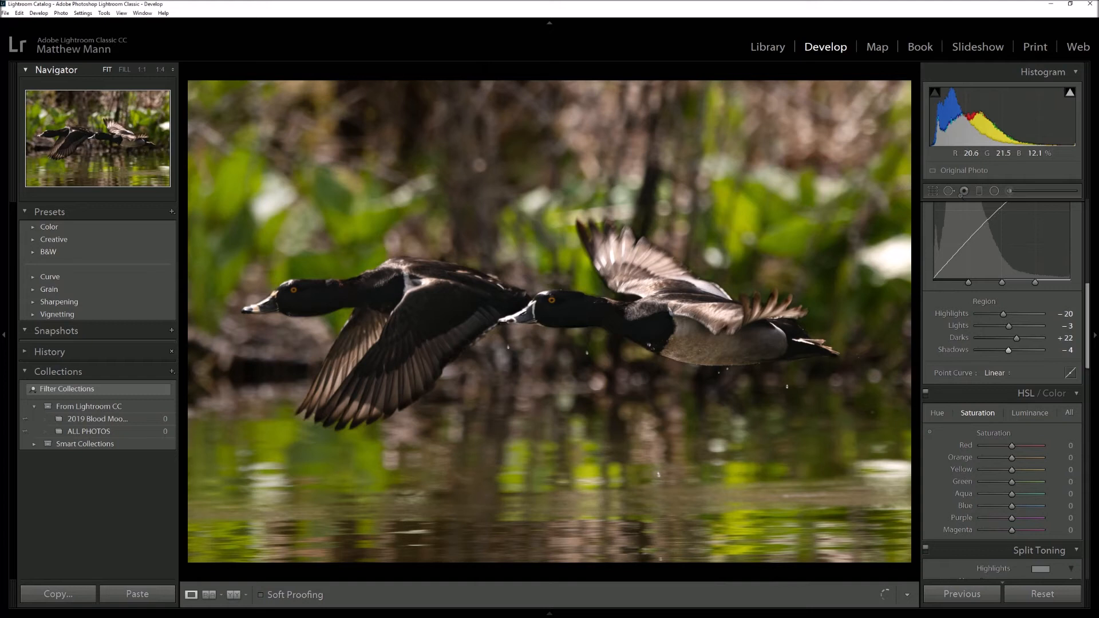
# Reopen the duck brush mask, check its overlay, and set its saturation to 47, blacks to 9 and whites to 8
pyautogui.click(1010, 191)
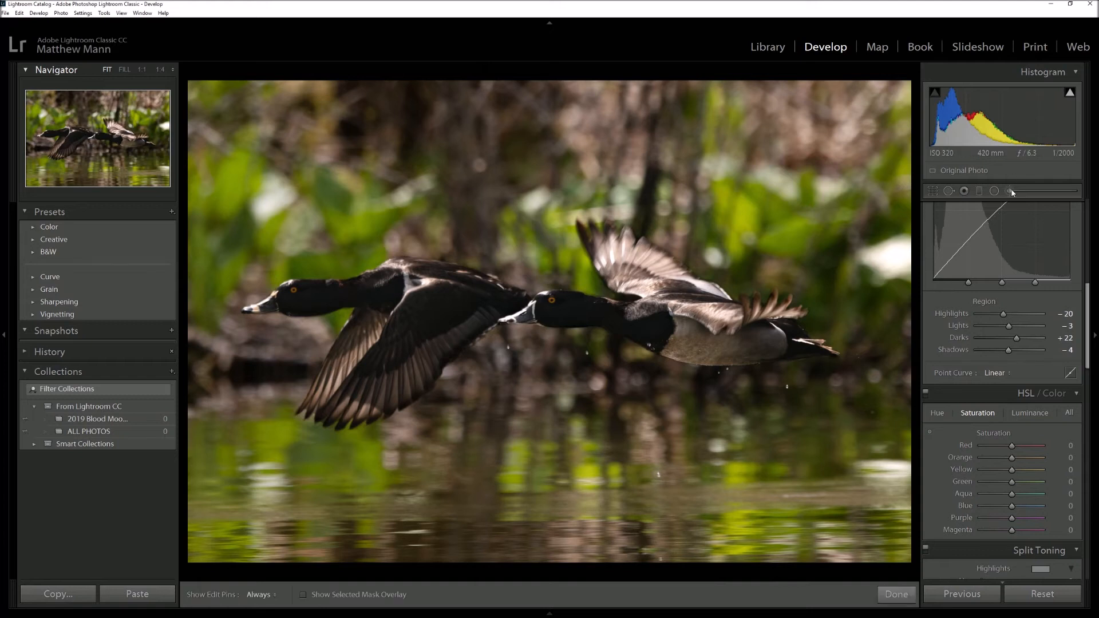
pyautogui.click(430, 310)
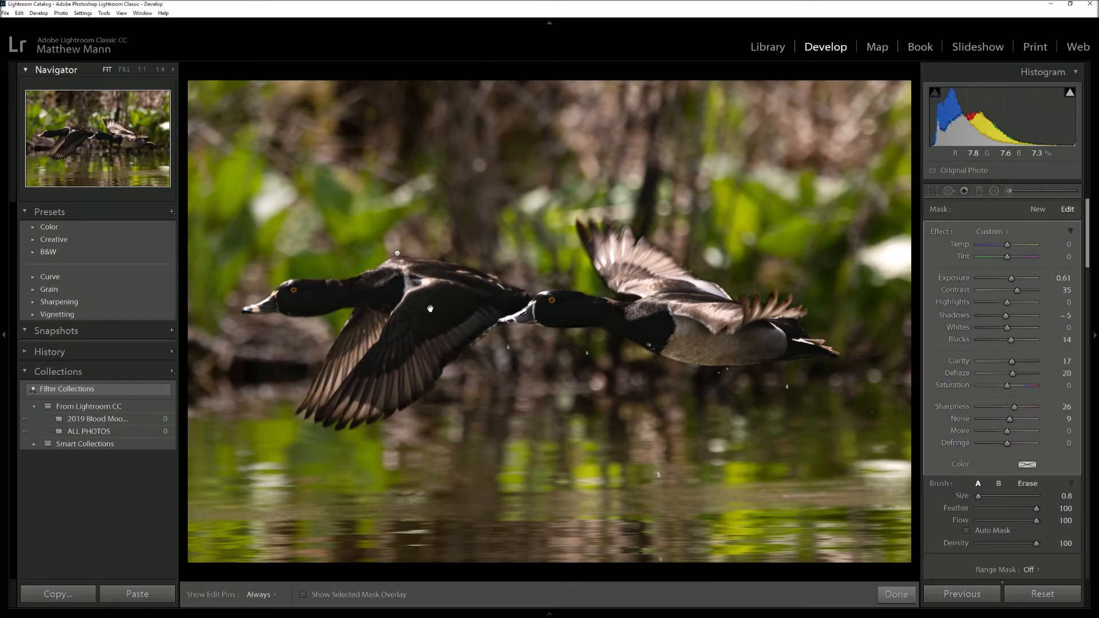
pyautogui.click(304, 595)
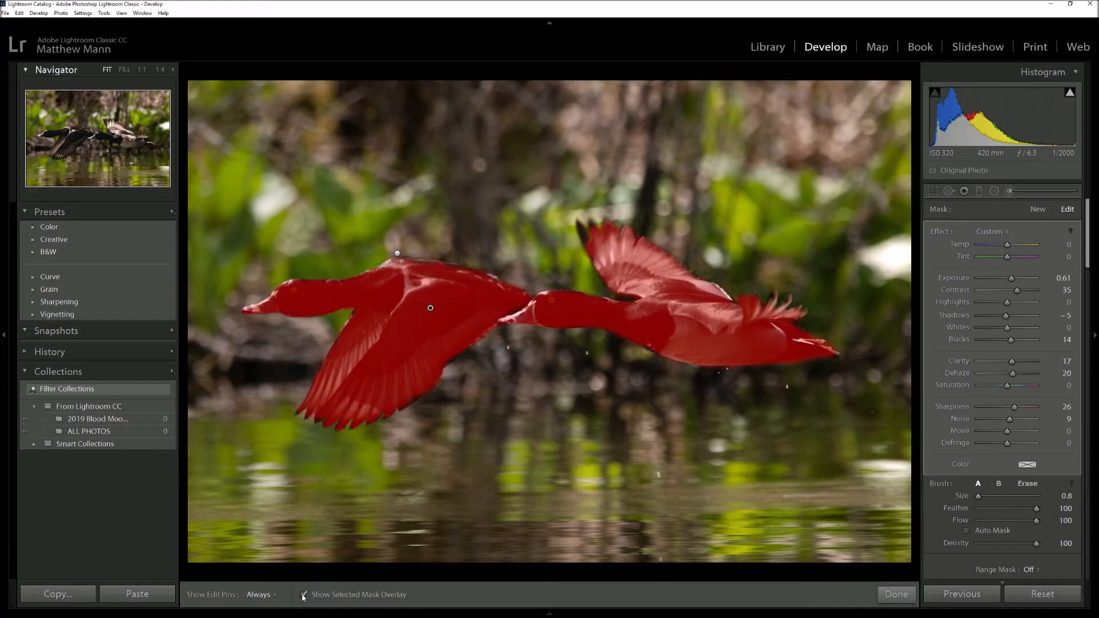
pyautogui.click(302, 594)
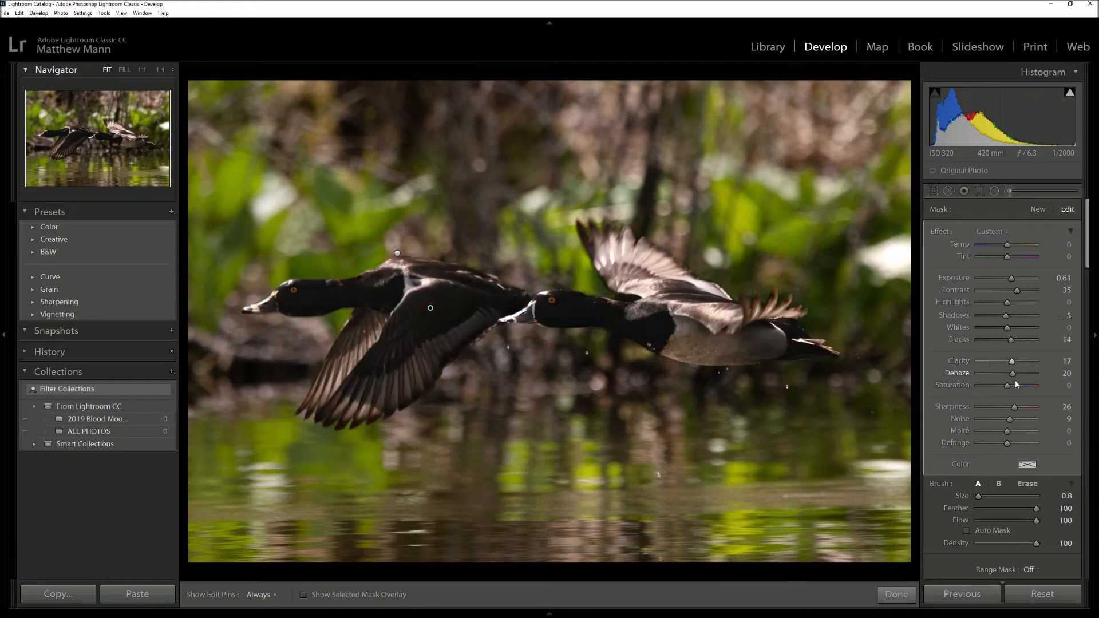
pyautogui.moveTo(1006, 387); pyautogui.dragTo(1005, 387)
pyautogui.moveTo(1003, 387); pyautogui.dragTo(1002, 386)
pyautogui.moveTo(1005, 387); pyautogui.dragTo(1012, 389)
pyautogui.moveTo(1021, 387); pyautogui.dragTo(1022, 387)
pyautogui.moveTo(1011, 341); pyautogui.dragTo(1011, 342)
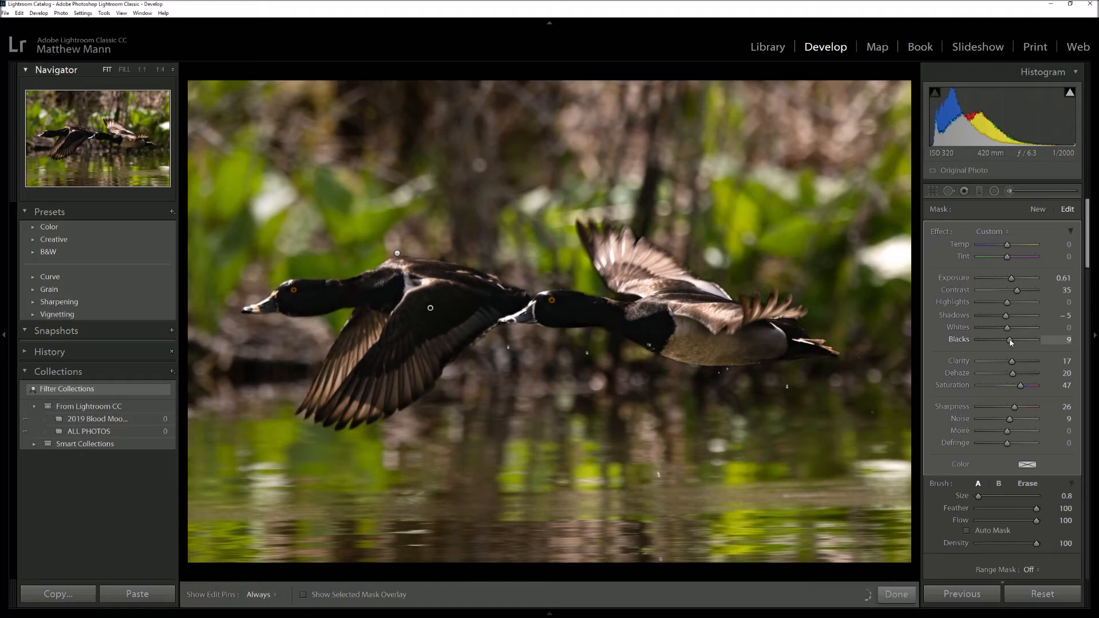
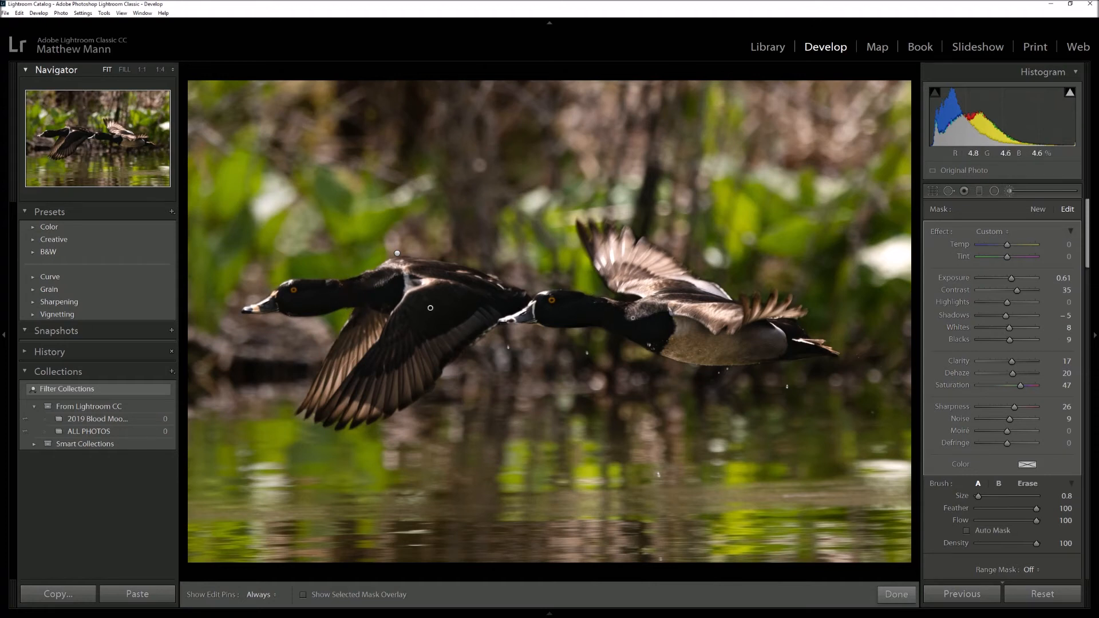
# Start a new adjustment brush mask with the Iris Enhance effect
pyautogui.scroll(-1, 1086, 264)
pyautogui.scroll(-4, 1086, 264)
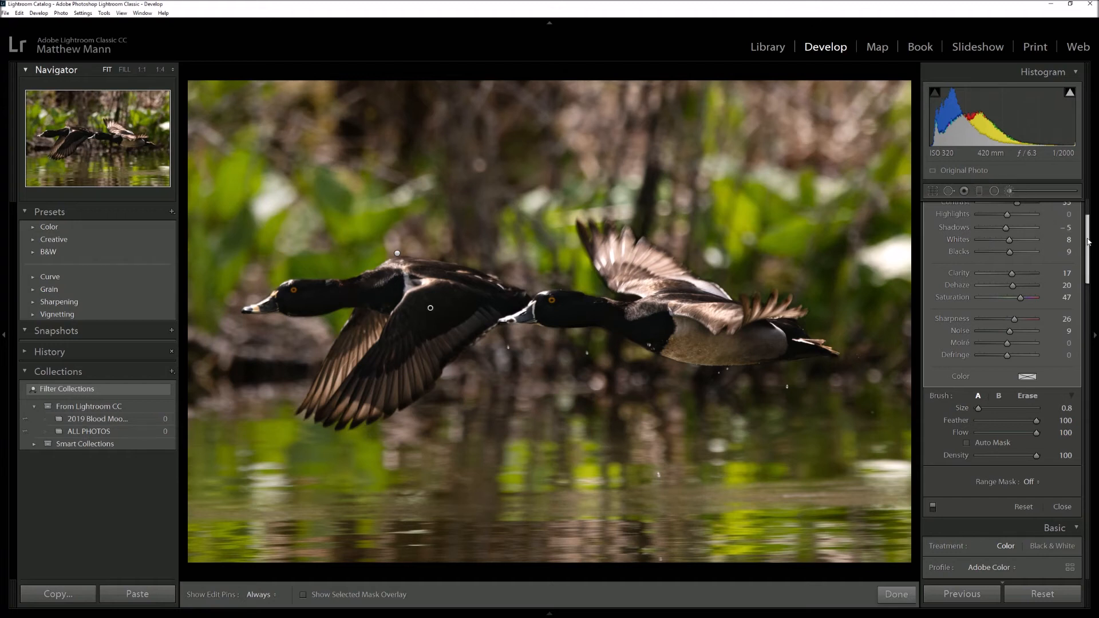
pyautogui.scroll(5, 1025, 218)
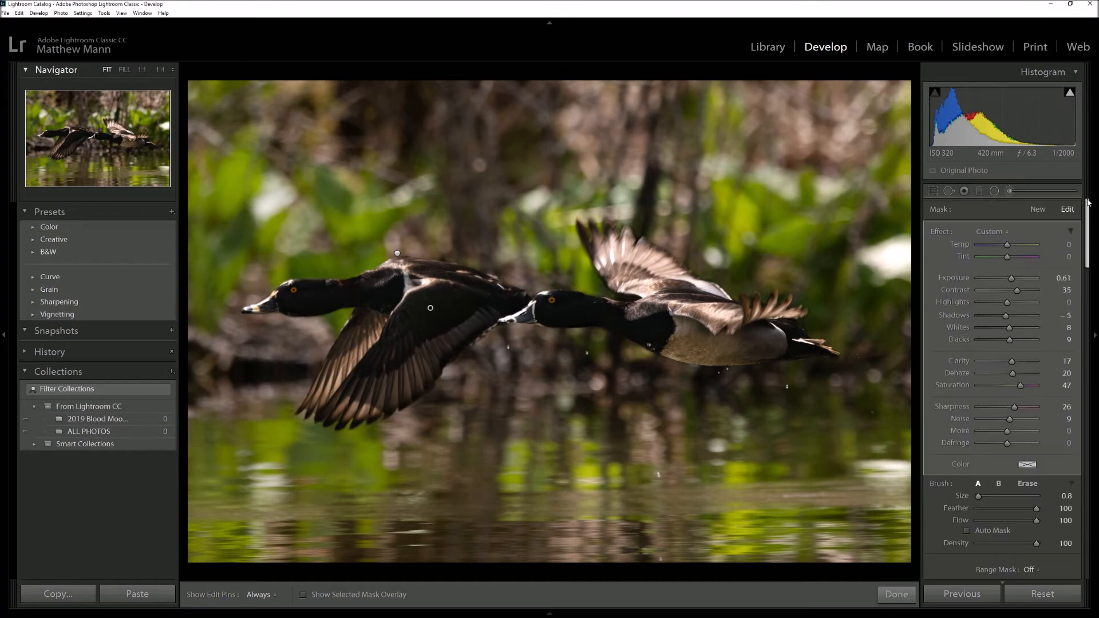
pyautogui.click(1037, 209)
pyautogui.click(999, 231)
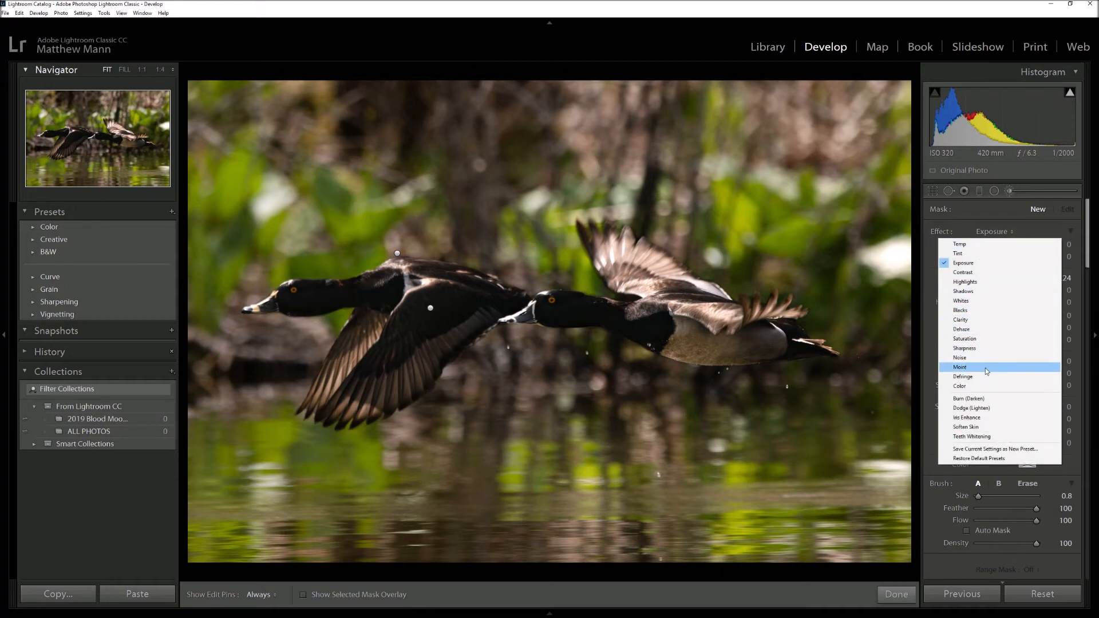
pyautogui.click(979, 417)
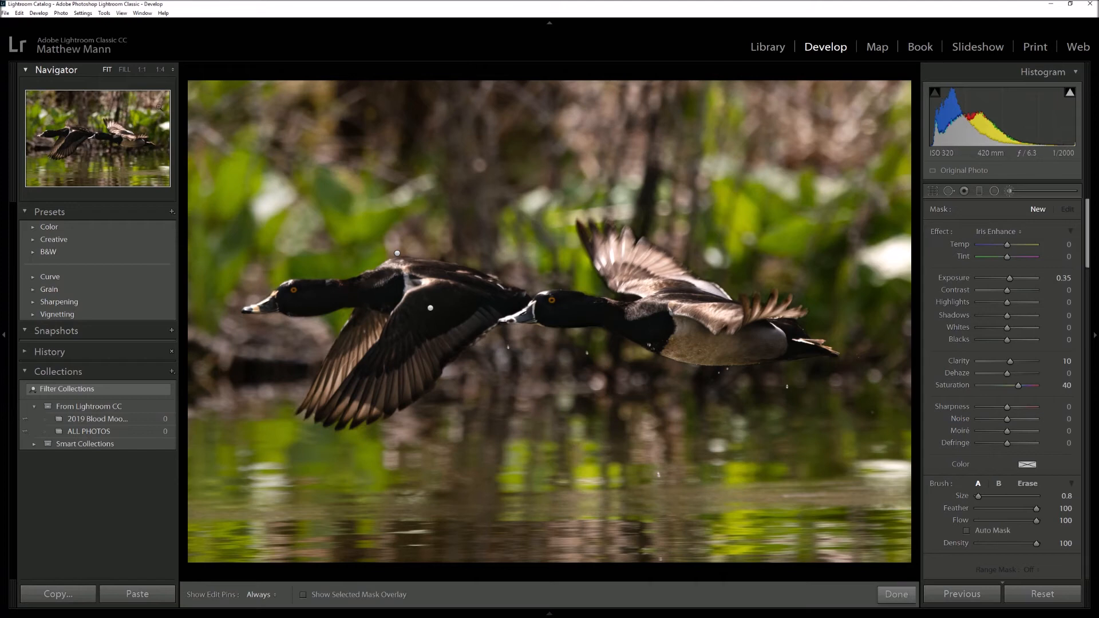
# View the front duck's head at 1:1 and brush the Iris Enhance mask over its eye
pyautogui.click(142, 71)
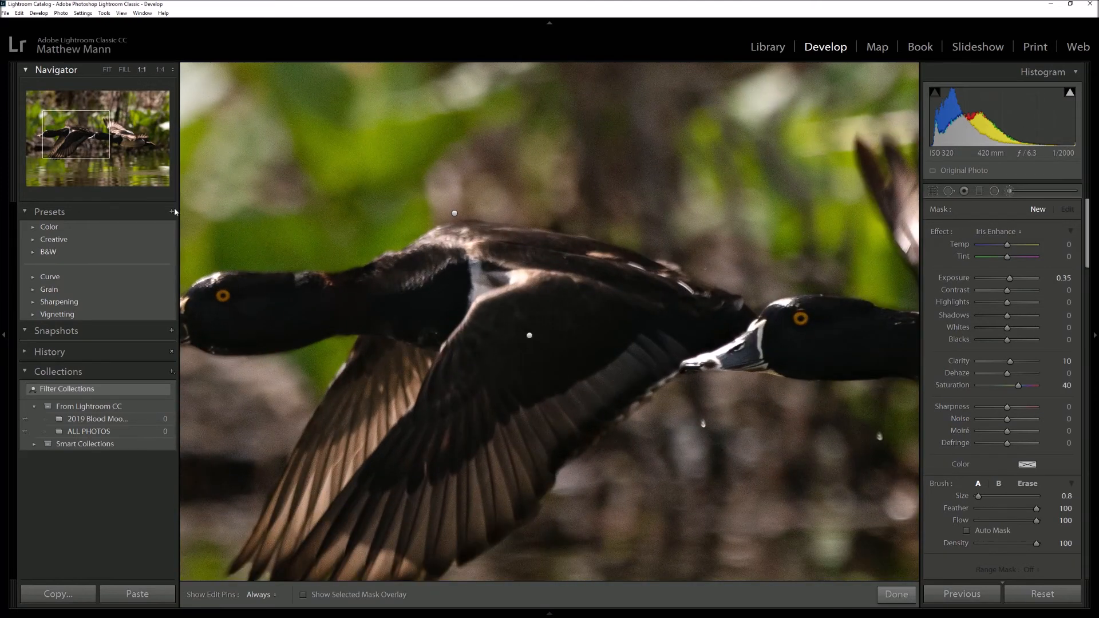
pyautogui.moveTo(74, 139); pyautogui.dragTo(56, 141)
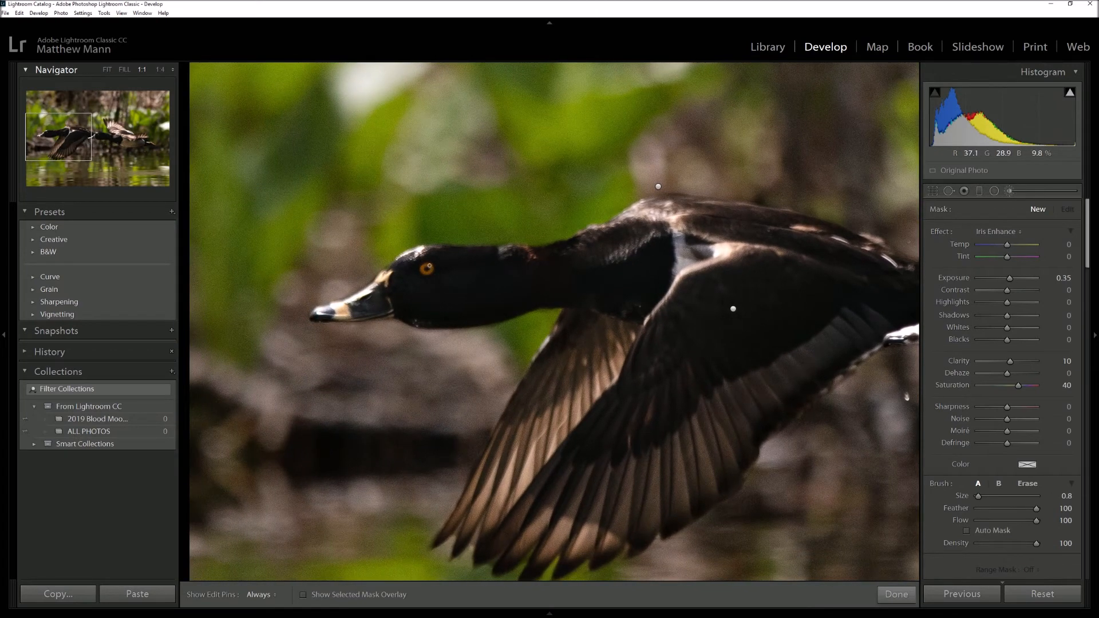
pyautogui.press('h')
pyautogui.press('h')
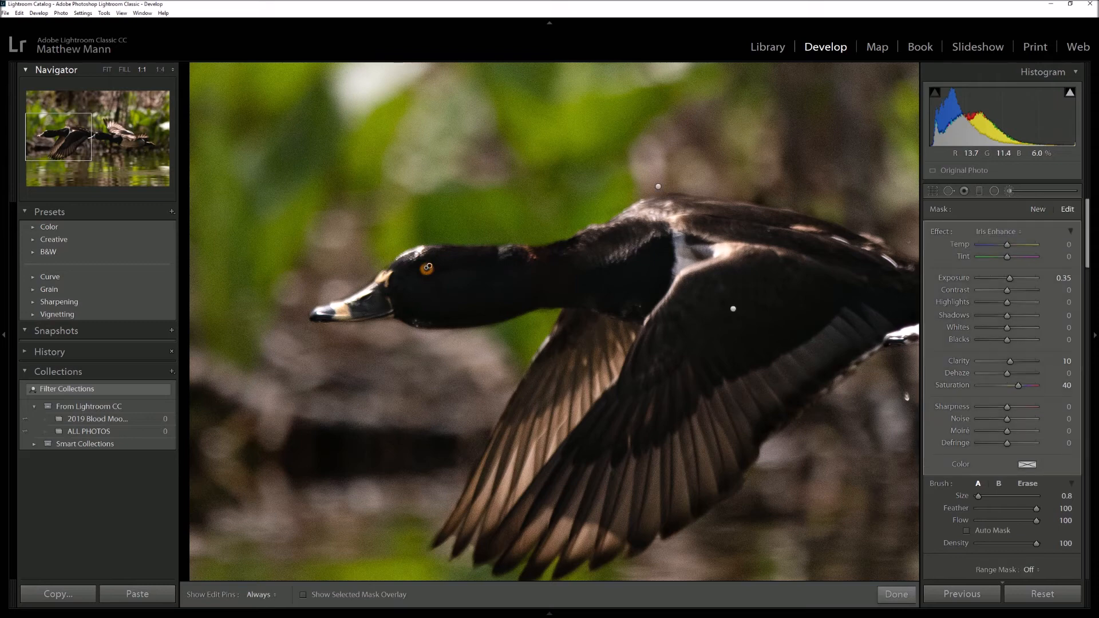
pyautogui.click(427, 267)
# Set the eye mask's saturation to 18 and temperature to 33
pyautogui.click(1012, 386)
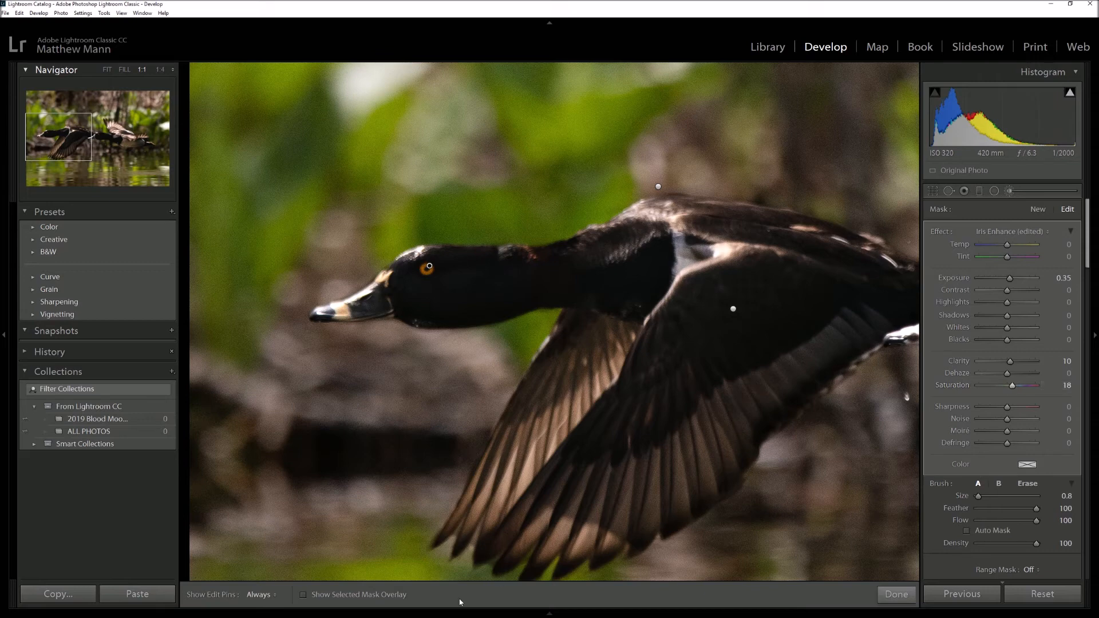
pyautogui.click(304, 596)
pyautogui.click(1018, 245)
# Brush the rear duck's eye into the same mask at 1:1, recheck the front duck, and fit the photo in view
pyautogui.moveTo(82, 141)
pyautogui.mouseDown()
pyautogui.moveTo(64, 139)
pyautogui.moveTo(96, 137)
pyautogui.mouseUp()
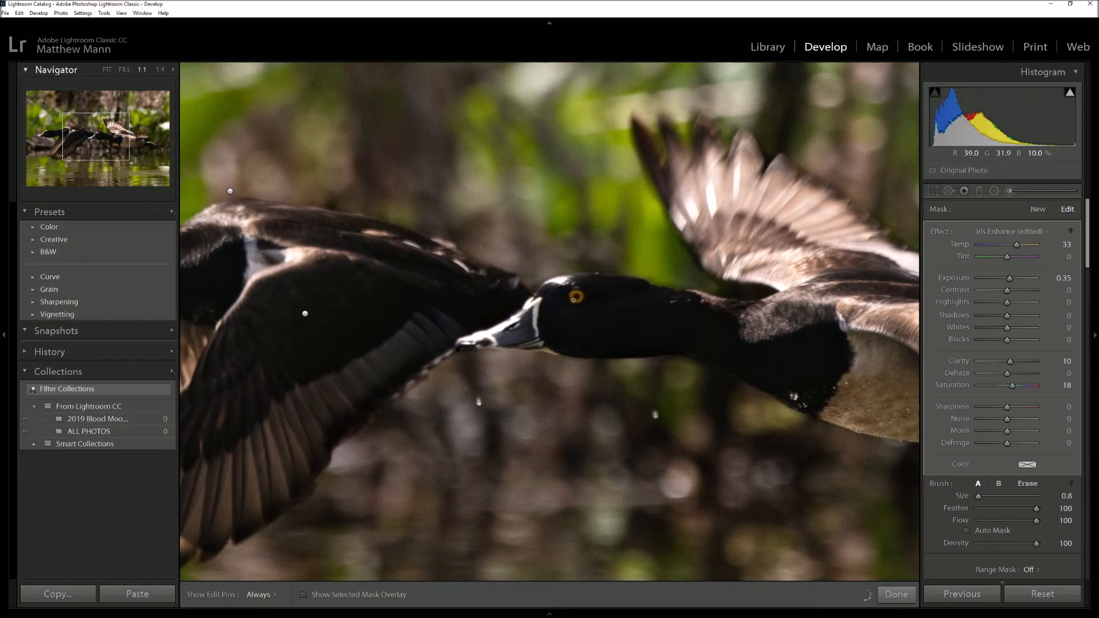
pyautogui.press('h')
pyautogui.press('h')
pyautogui.click(66, 142)
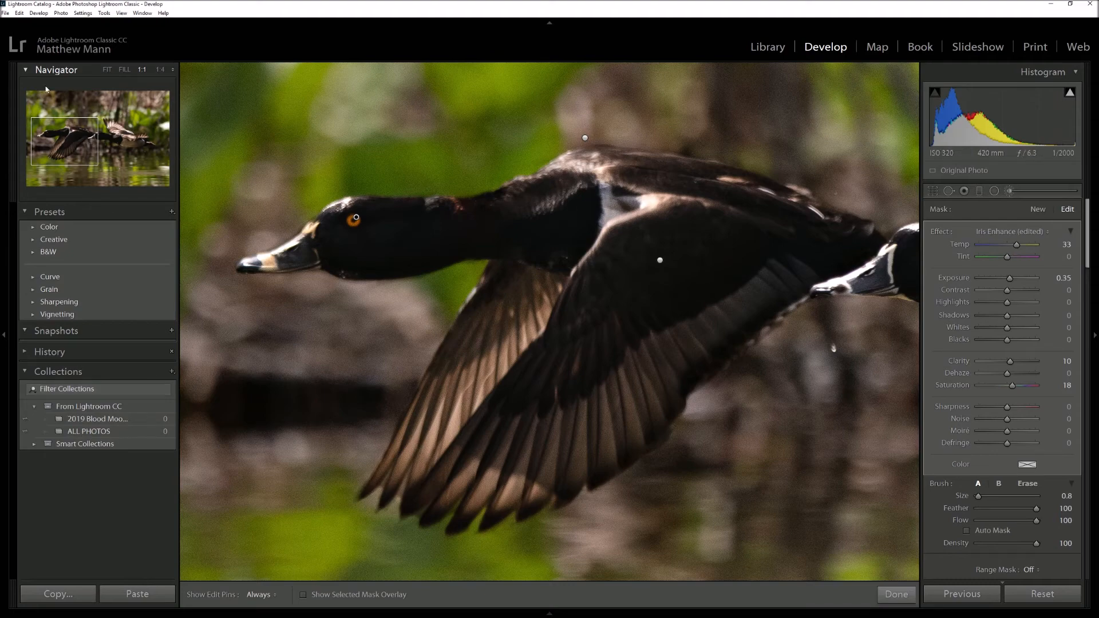
pyautogui.click(108, 70)
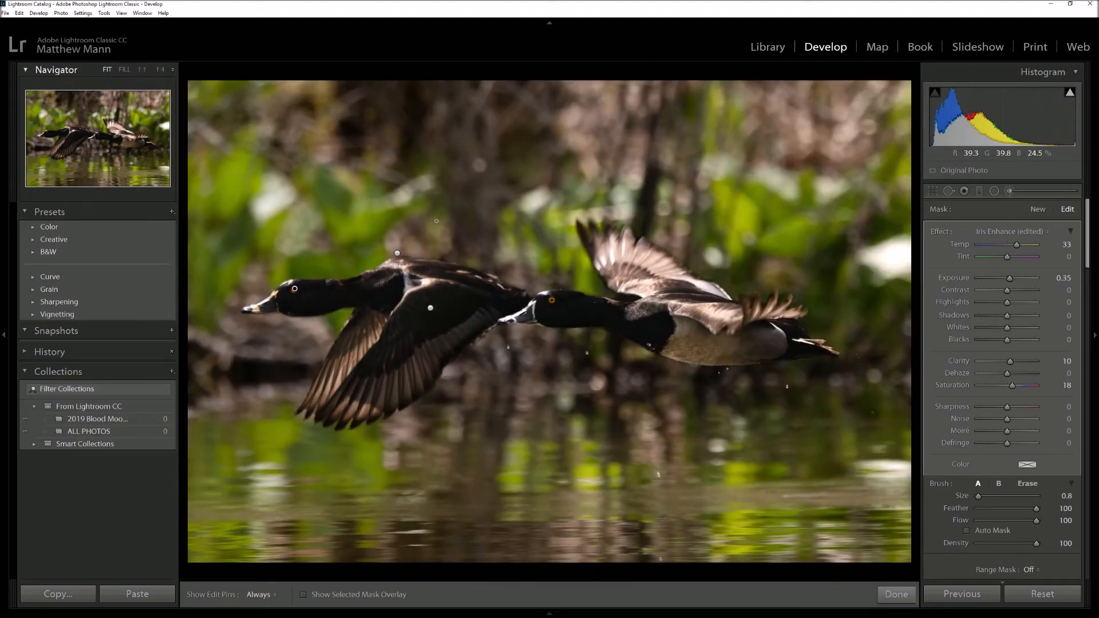
# Warm the eye mask's temperature further and close the adjustment brush
pyautogui.moveTo(1017, 245); pyautogui.dragTo(1024, 246)
pyautogui.moveTo(1087, 262); pyautogui.dragTo(1086, 261)
pyautogui.click(1012, 191)
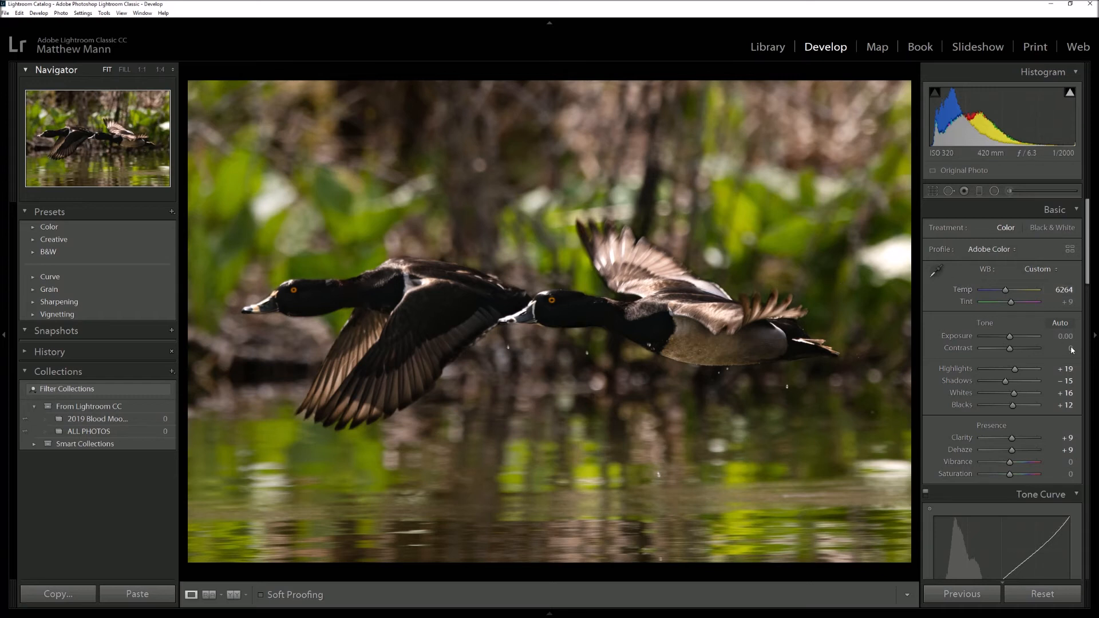
# Adjust the HSL hues of the foliage colors, setting yellow to -34 and green to +14
pyautogui.moveTo(1085, 276); pyautogui.dragTo(1081, 396)
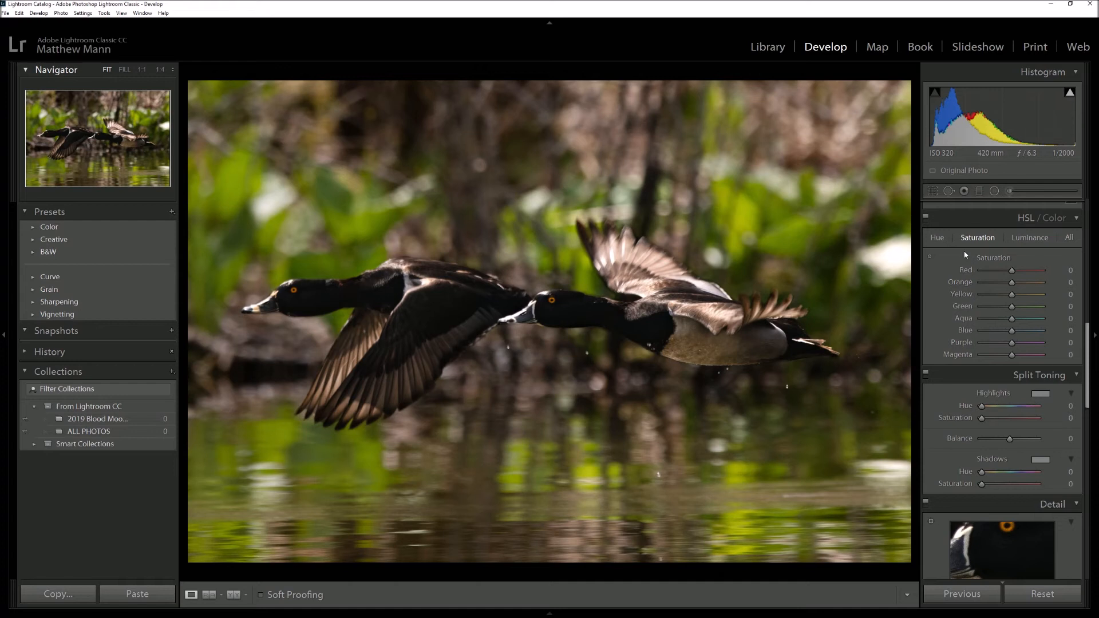
pyautogui.click(936, 238)
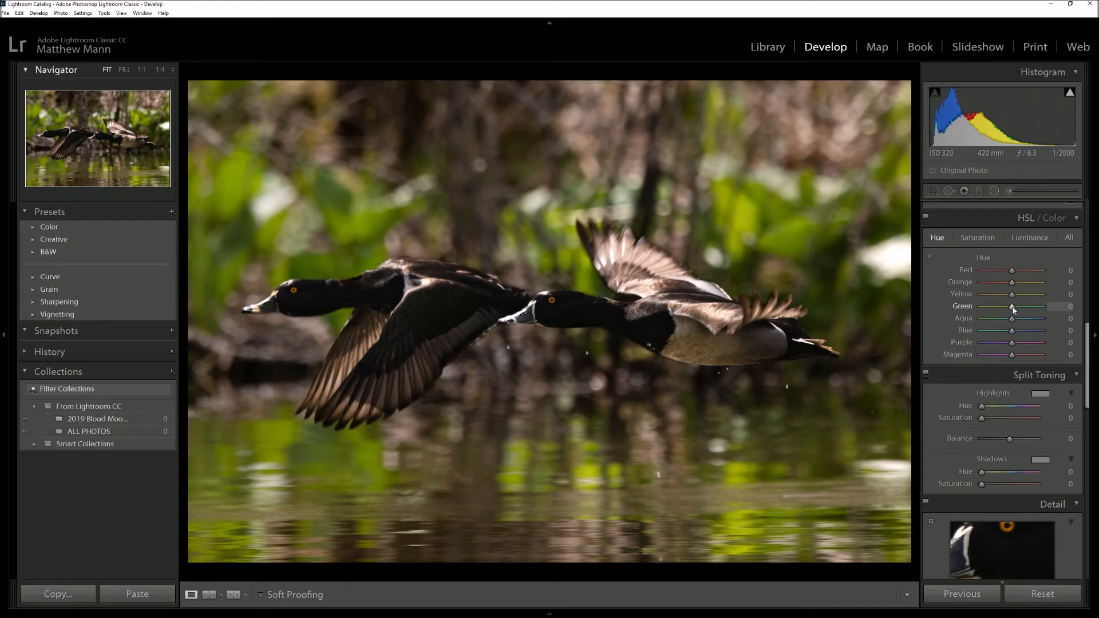
pyautogui.moveTo(1012, 307); pyautogui.dragTo(981, 307)
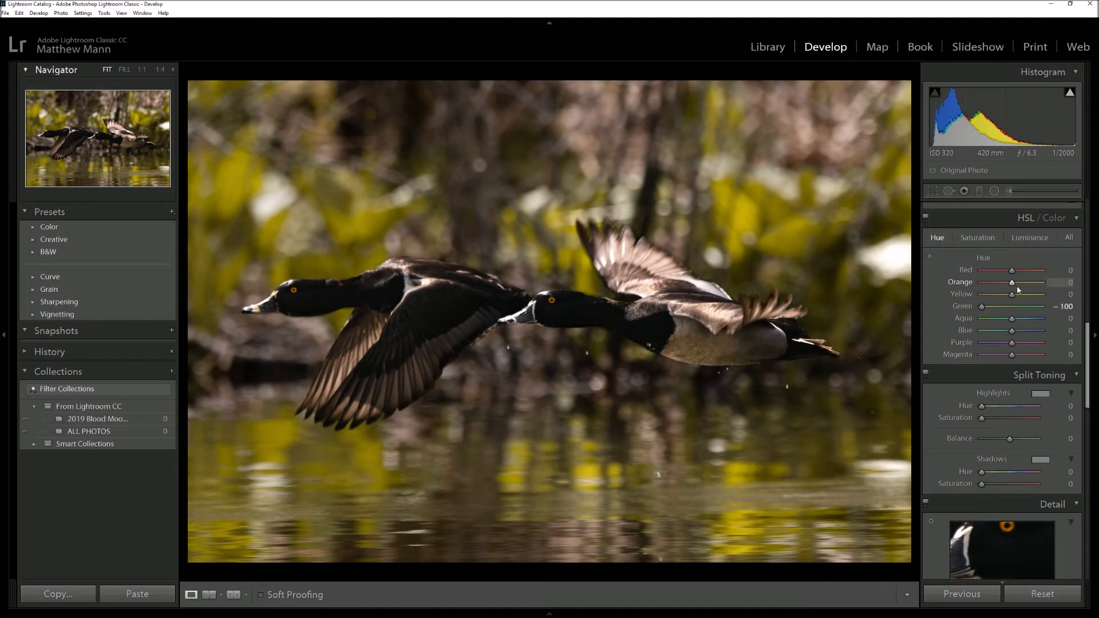
pyautogui.moveTo(1011, 294); pyautogui.dragTo(992, 295)
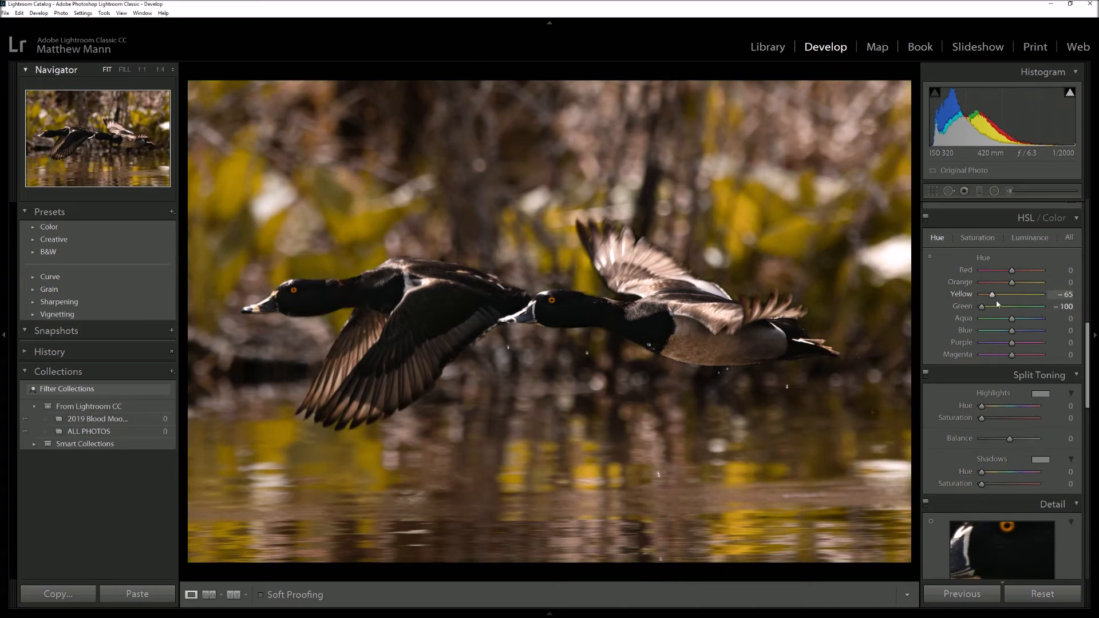
pyautogui.moveTo(996, 298); pyautogui.dragTo(999, 298)
pyautogui.click(1014, 305)
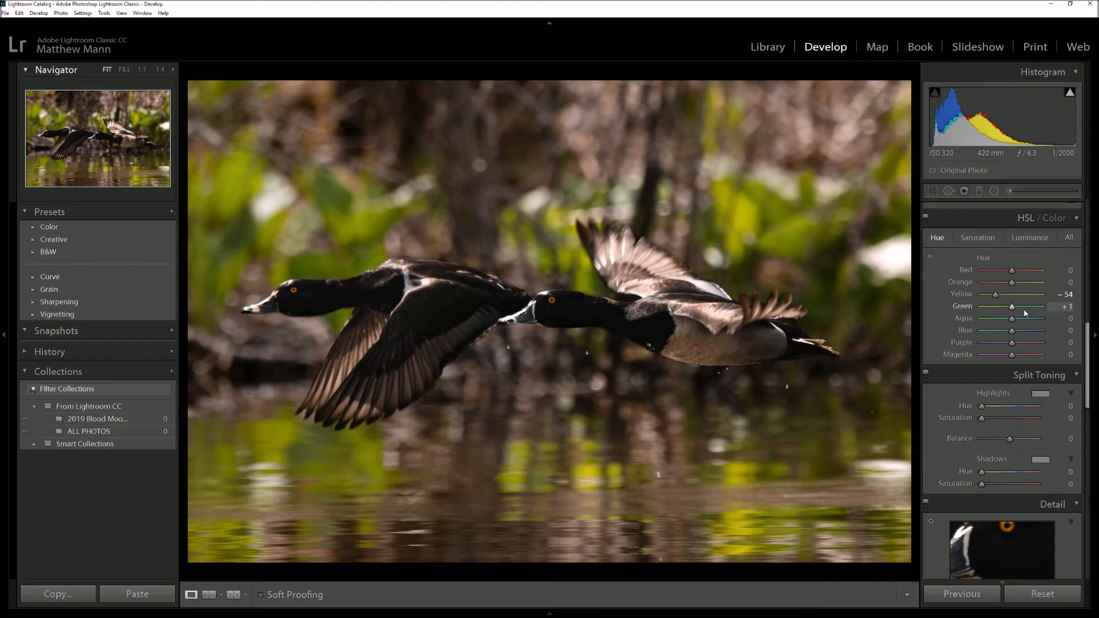
pyautogui.moveTo(1014, 308); pyautogui.dragTo(1027, 313)
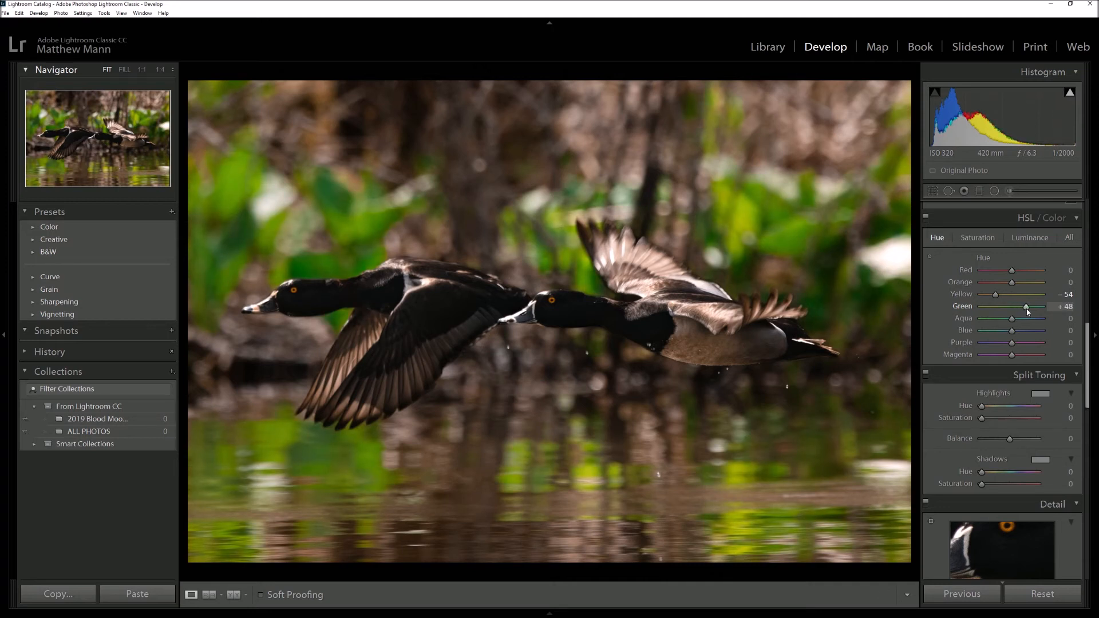
pyautogui.moveTo(1028, 313); pyautogui.dragTo(1005, 297)
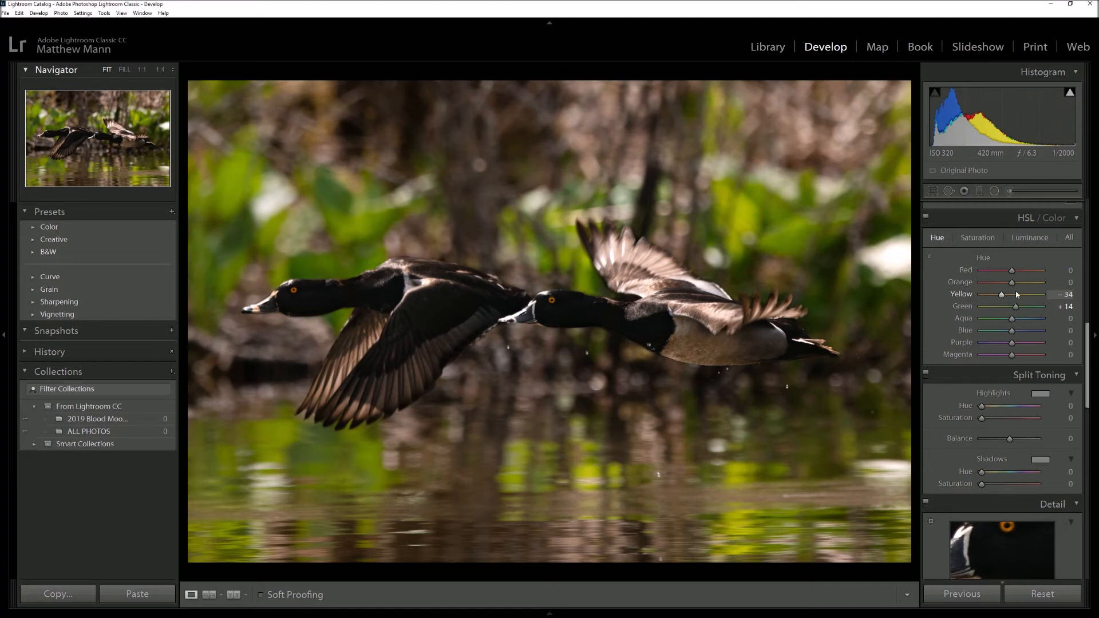
# Set the HSL hue of orange to +12 and red to +45
pyautogui.moveTo(1011, 283); pyautogui.dragTo(1020, 285)
pyautogui.moveTo(1020, 285); pyautogui.dragTo(1024, 286)
pyautogui.moveTo(1034, 282)
pyautogui.mouseDown()
pyautogui.moveTo(974, 288)
pyautogui.moveTo(1018, 289)
pyautogui.mouseUp()
pyautogui.moveTo(1012, 270); pyautogui.dragTo(1023, 274)
pyautogui.moveTo(1031, 274); pyautogui.dragTo(1026, 275)
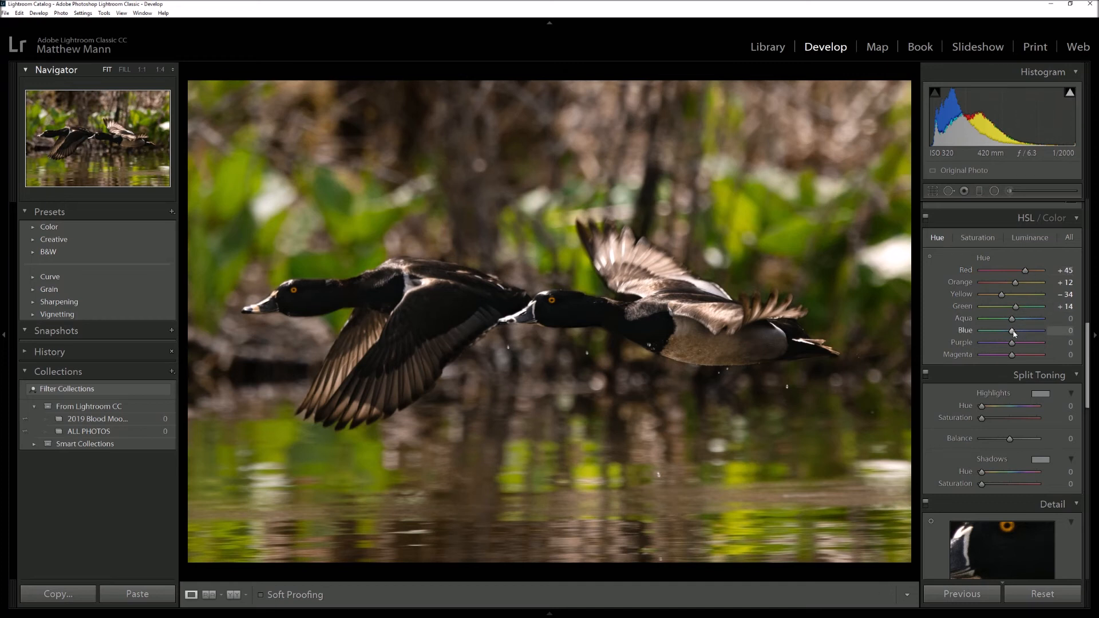
# Raise the HSL saturation of red to +34, orange to +22 and yellow to +18
pyautogui.click(978, 242)
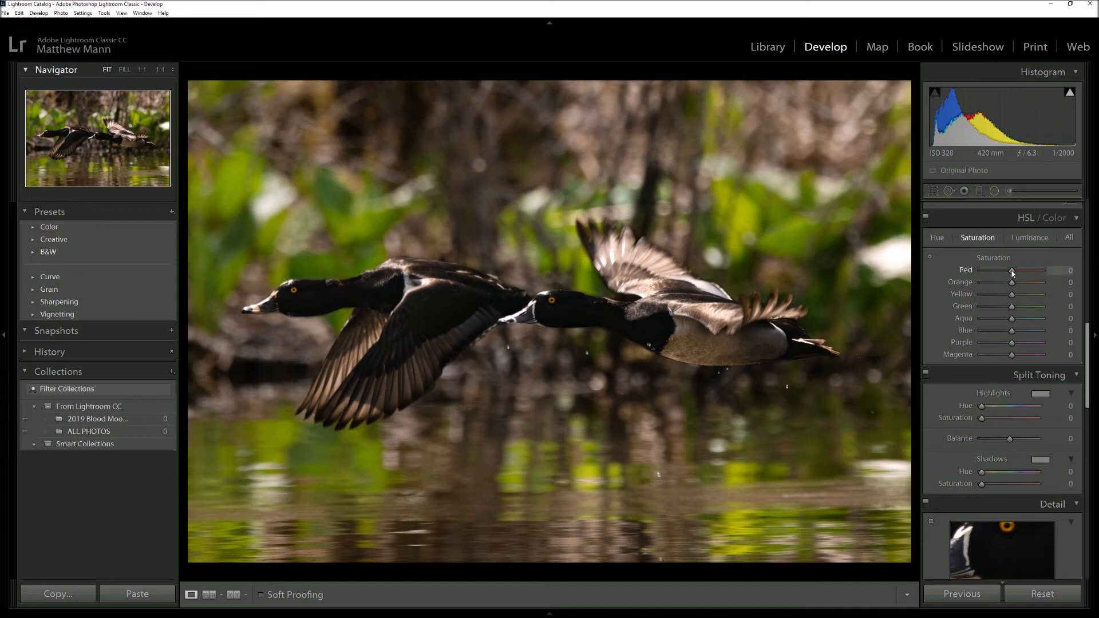
pyautogui.moveTo(1012, 273); pyautogui.dragTo(1023, 274)
pyautogui.moveTo(1017, 284); pyautogui.dragTo(1024, 284)
pyautogui.moveTo(1024, 283); pyautogui.dragTo(1018, 285)
pyautogui.moveTo(1012, 294); pyautogui.dragTo(1017, 295)
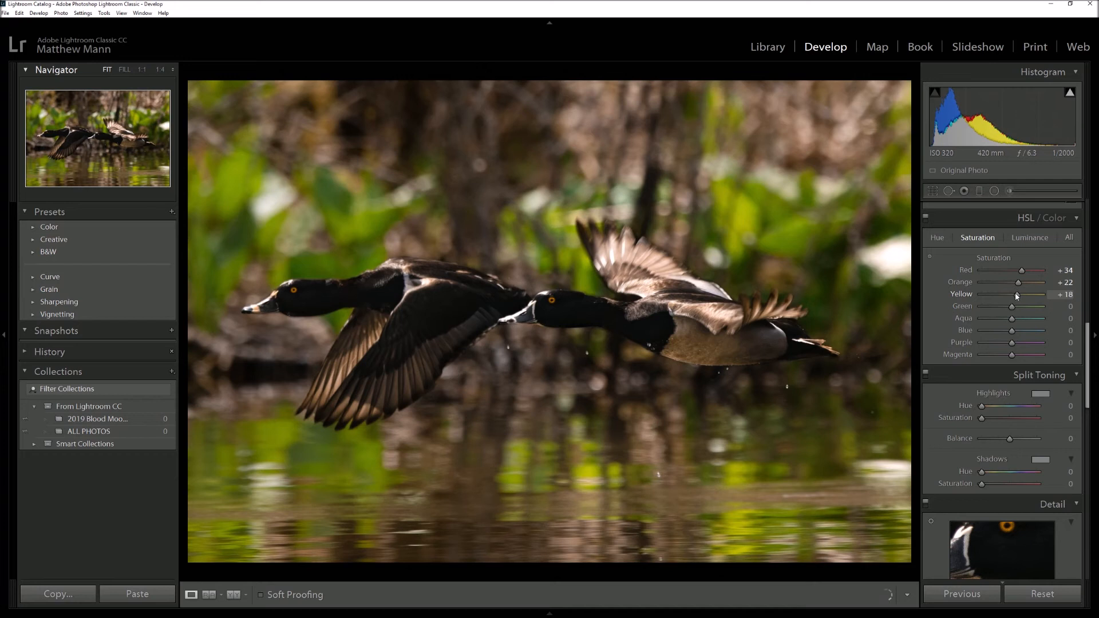
# Refine the HSL saturation to red +29, orange +21 and yellow +28, and slightly raise the red luminance
pyautogui.moveTo(1017, 295)
pyautogui.mouseDown()
pyautogui.moveTo(1028, 296)
pyautogui.moveTo(1013, 295)
pyautogui.moveTo(1026, 295)
pyautogui.moveTo(1019, 286)
pyautogui.mouseUp()
pyautogui.moveTo(1023, 271); pyautogui.dragTo(1021, 271)
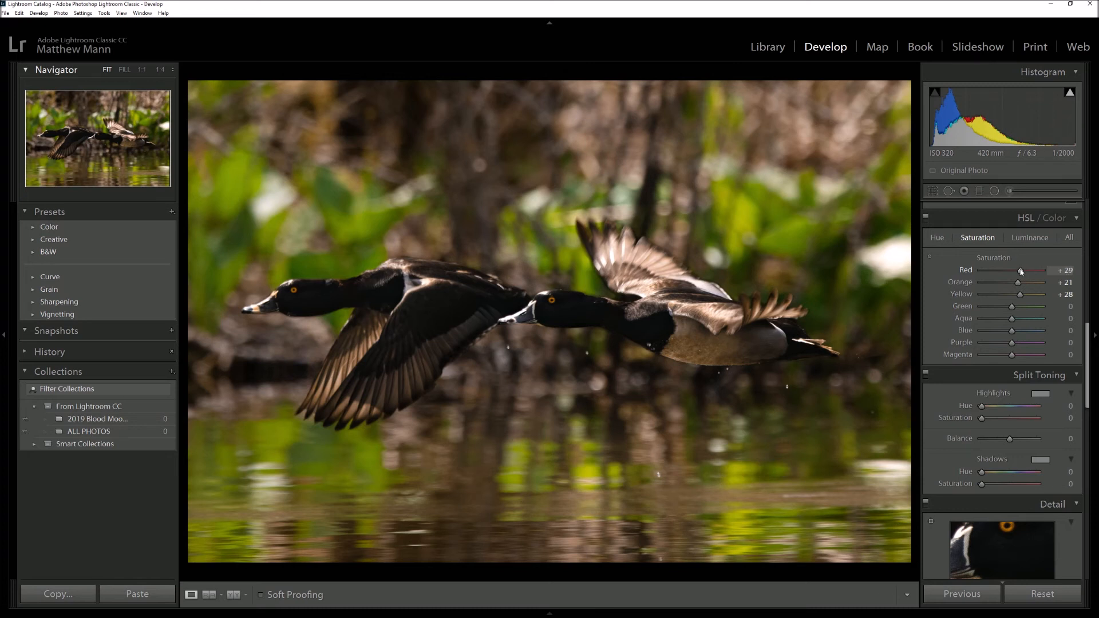
pyautogui.moveTo(1020, 276); pyautogui.dragTo(1015, 310)
pyautogui.click(1029, 237)
pyautogui.moveTo(1013, 273); pyautogui.dragTo(1016, 272)
# Start a new adjustment brush mask at size 5.2 and paint the rear duck's head, neck and chest with the mask overlay shown
pyautogui.scroll(8, 1017, 273)
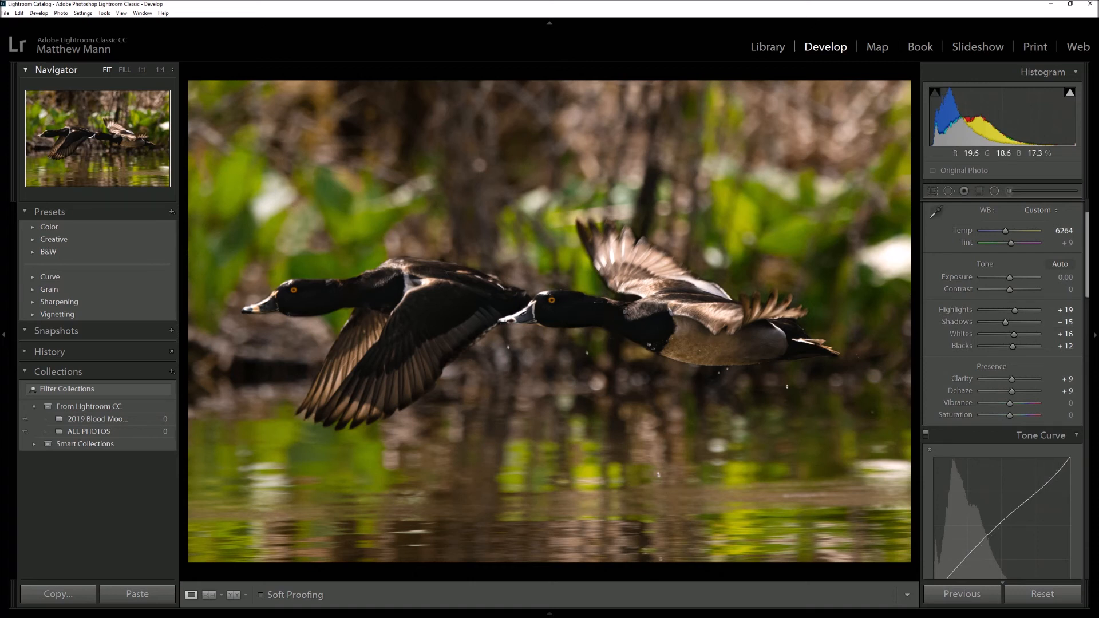
pyautogui.click(1010, 194)
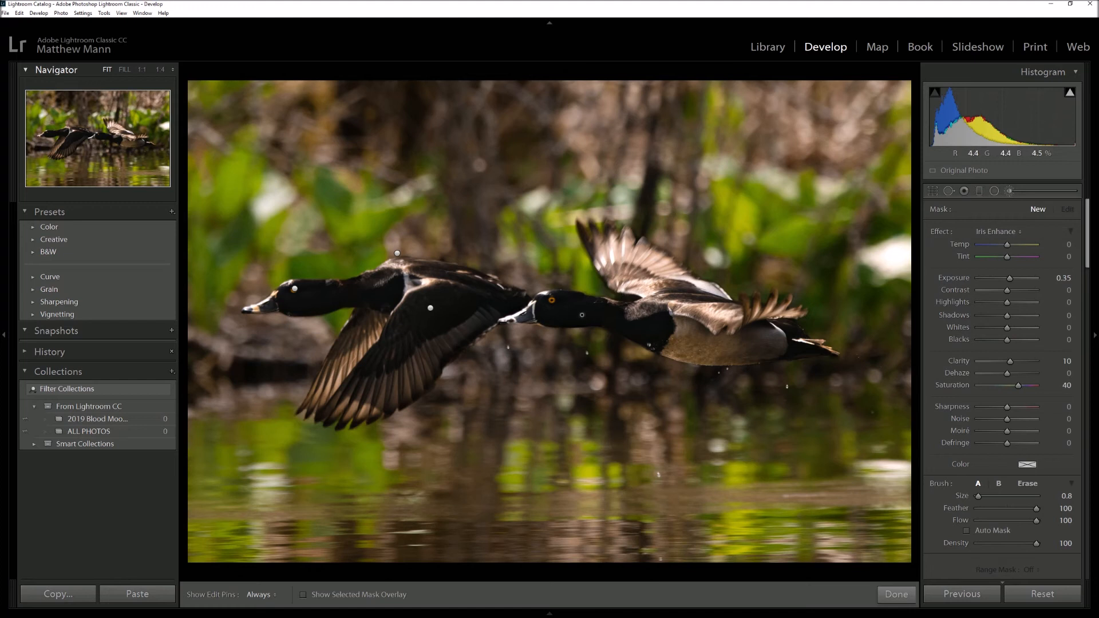
pyautogui.moveTo(978, 496); pyautogui.dragTo(983, 496)
pyautogui.click(549, 297)
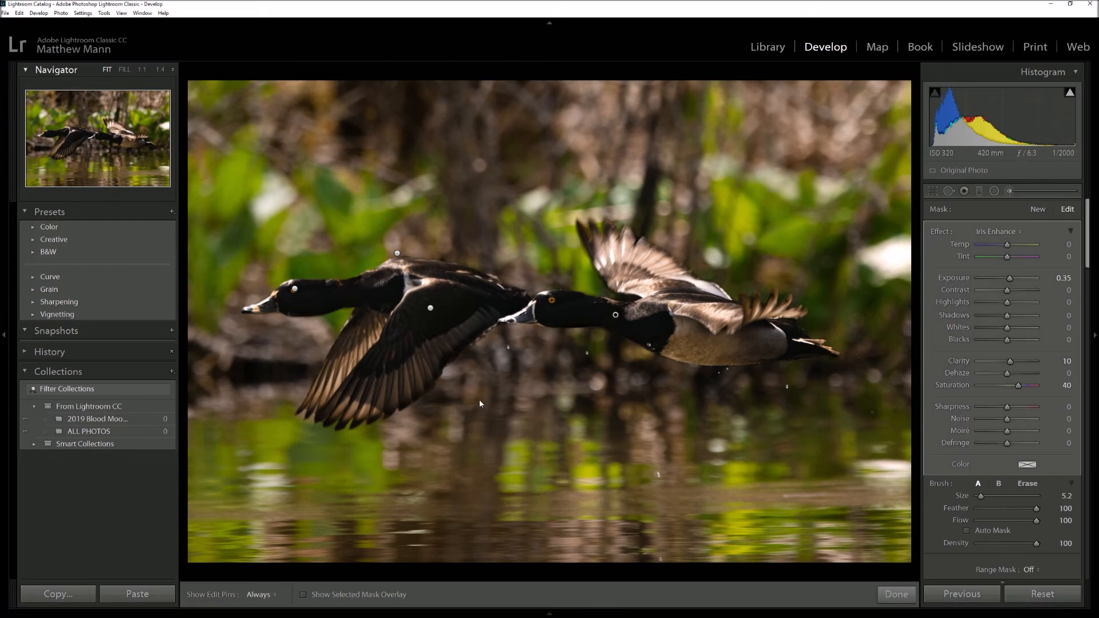
pyautogui.press('o')
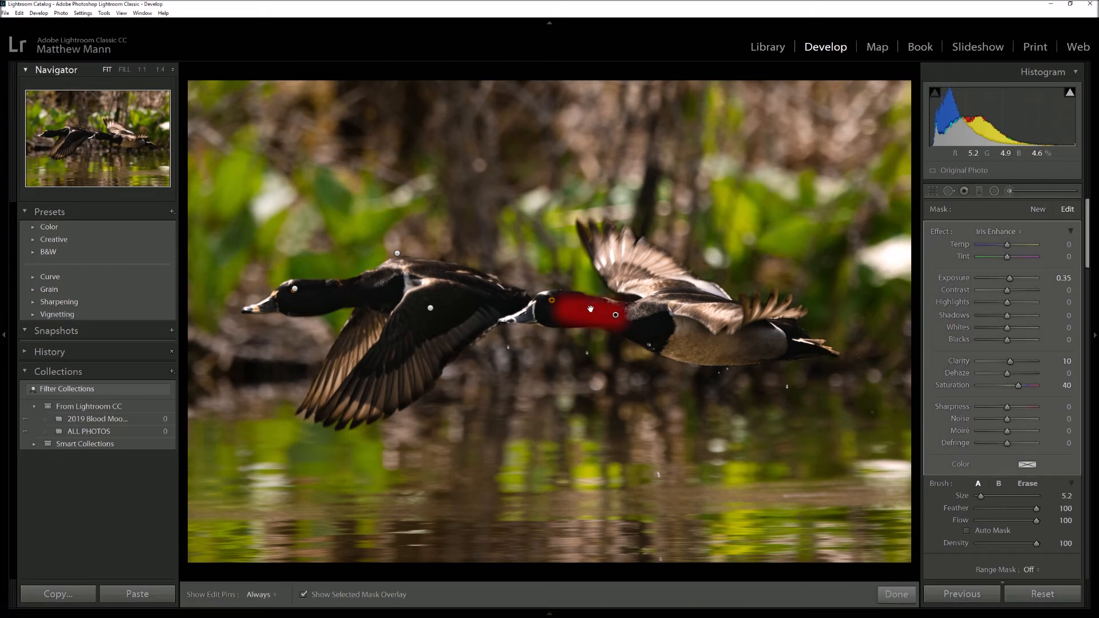
pyautogui.press('h')
pyautogui.moveTo(615, 312)
pyautogui.mouseDown()
pyautogui.moveTo(649, 308)
pyautogui.moveTo(641, 324)
pyautogui.moveTo(530, 296)
pyautogui.mouseUp()
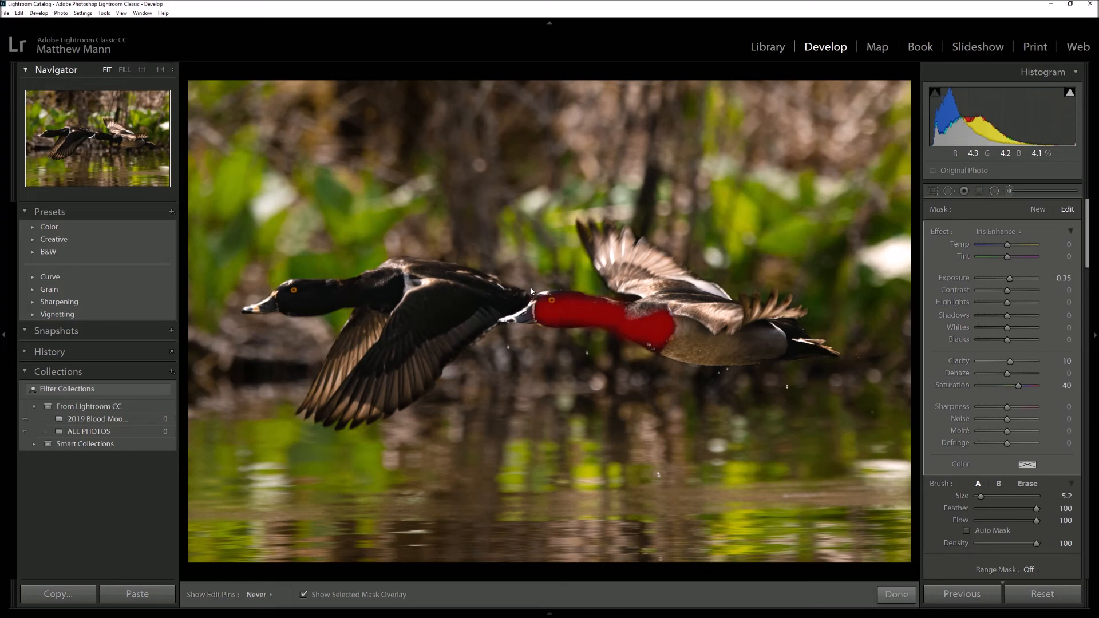
# Paint the front duck's chest, neck and head into the same mask and hide the mask overlay
pyautogui.press('h')
pyautogui.press('h')
pyautogui.moveTo(395, 278); pyautogui.dragTo(391, 288)
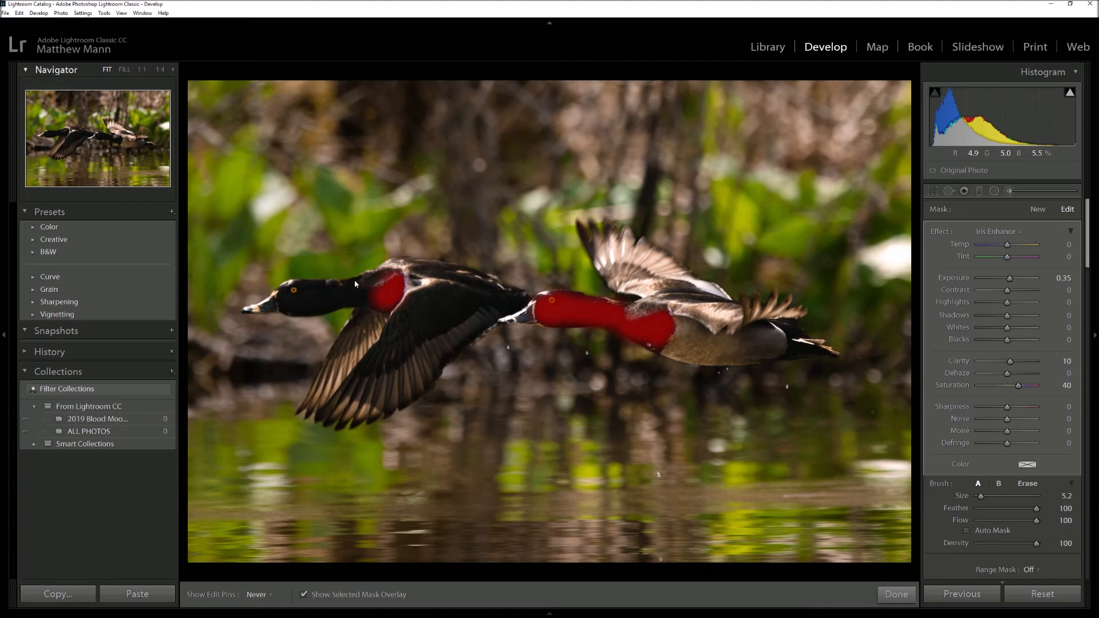
pyautogui.press('h')
pyautogui.press('h')
pyautogui.moveTo(361, 297)
pyautogui.mouseDown()
pyautogui.moveTo(276, 277)
pyautogui.moveTo(282, 302)
pyautogui.moveTo(293, 286)
pyautogui.mouseUp()
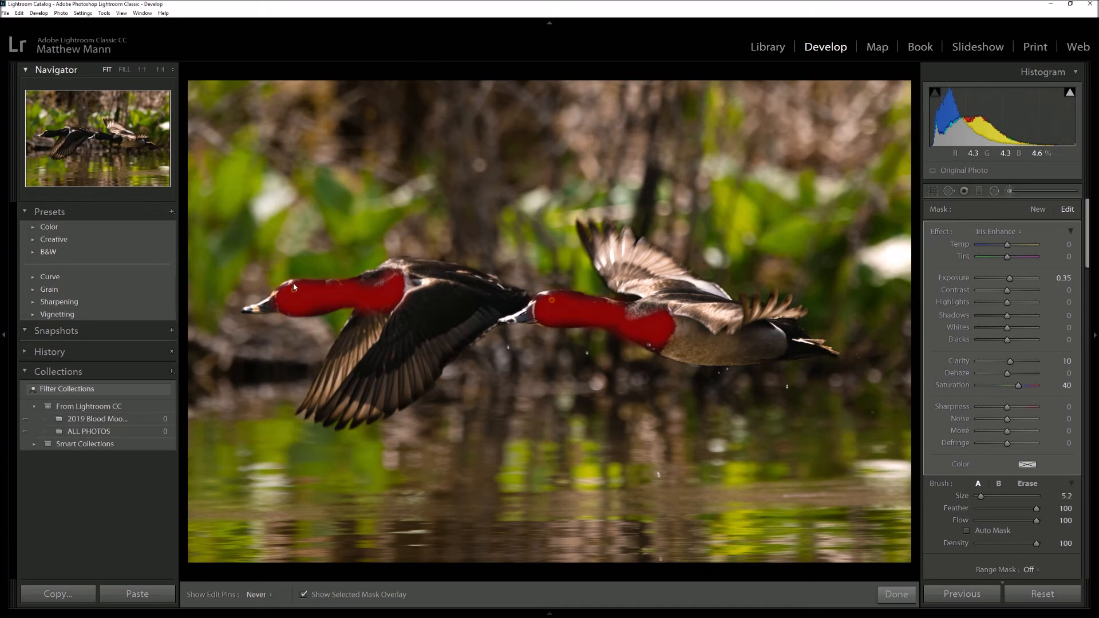
pyautogui.press('h')
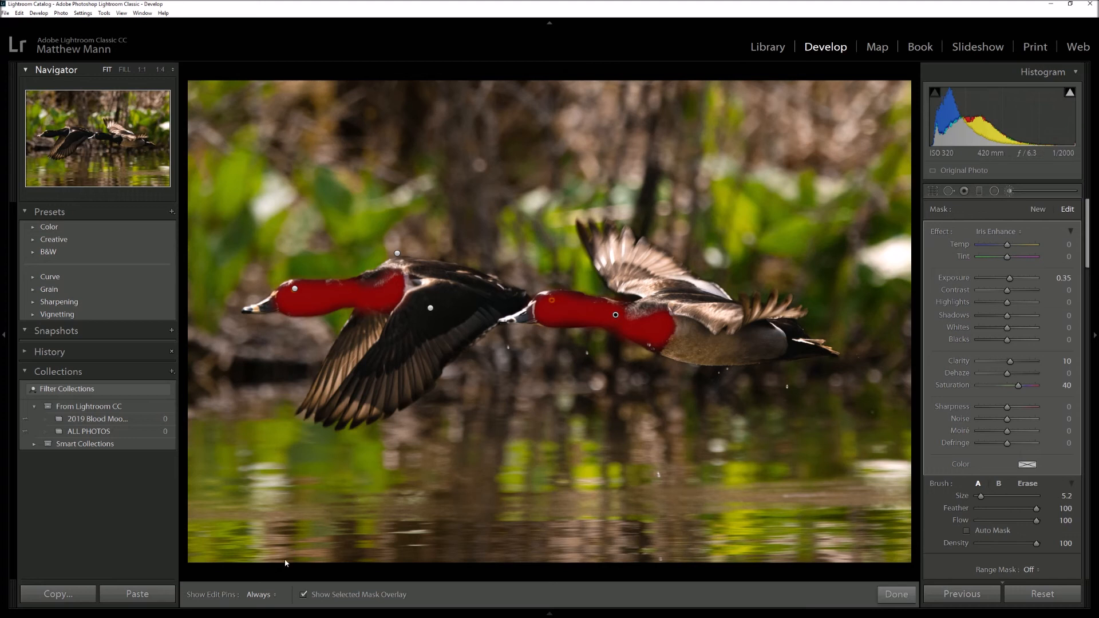
pyautogui.click(304, 595)
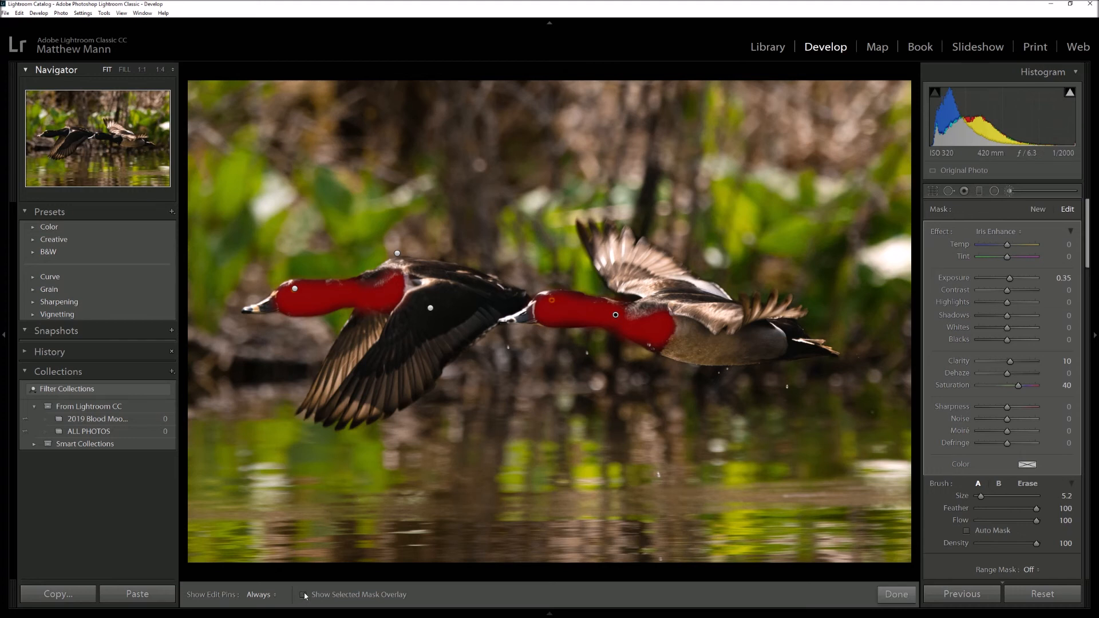
# Change the head and neck mask's effect to Dodge (Lighten) and raise its exposure to 0.97
pyautogui.click(1008, 232)
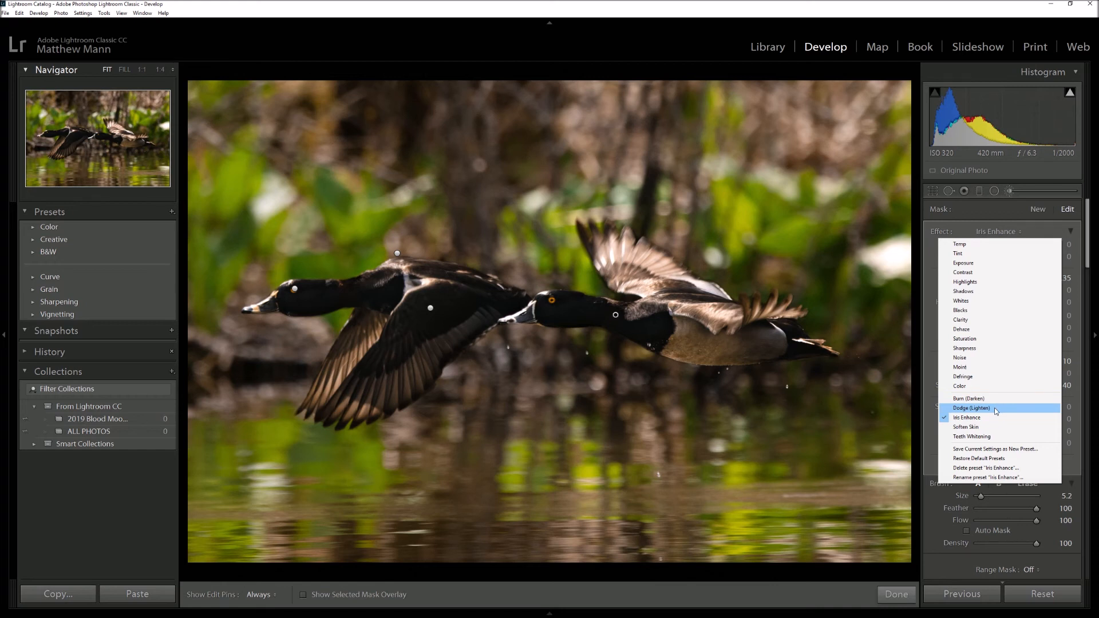
pyautogui.press('Escape')
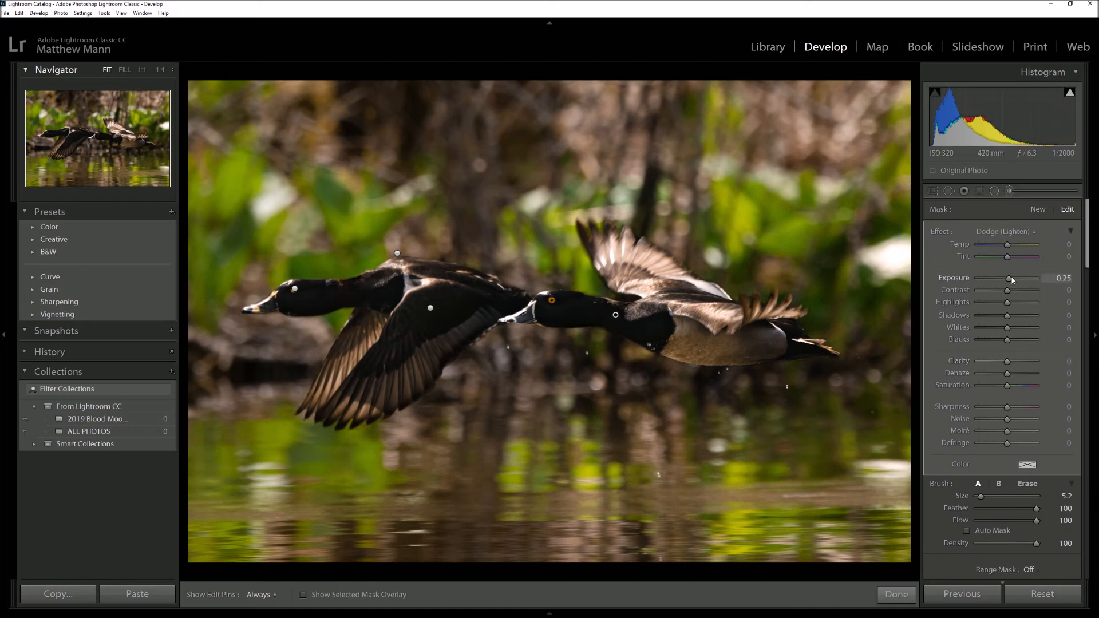
pyautogui.moveTo(1010, 277); pyautogui.dragTo(1015, 278)
# Inspect the rear duck's head at 1:1 and set the mask's highlights to 21, contrast to 27 and clarity to 15
pyautogui.click(142, 69)
pyautogui.moveTo(81, 134); pyautogui.dragTo(117, 136)
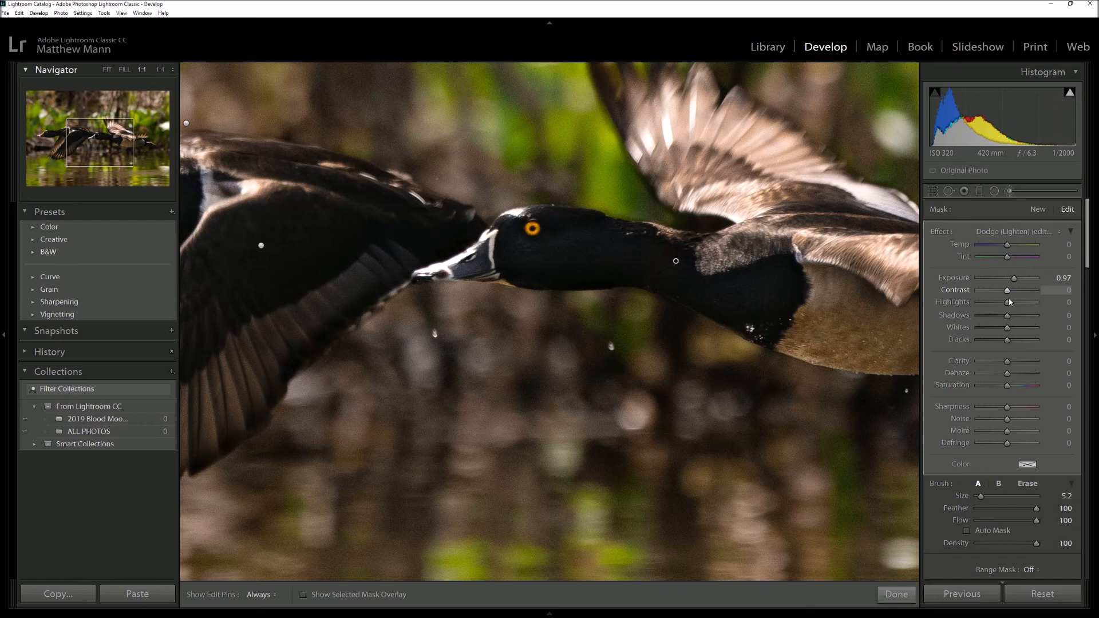
pyautogui.click(1011, 303)
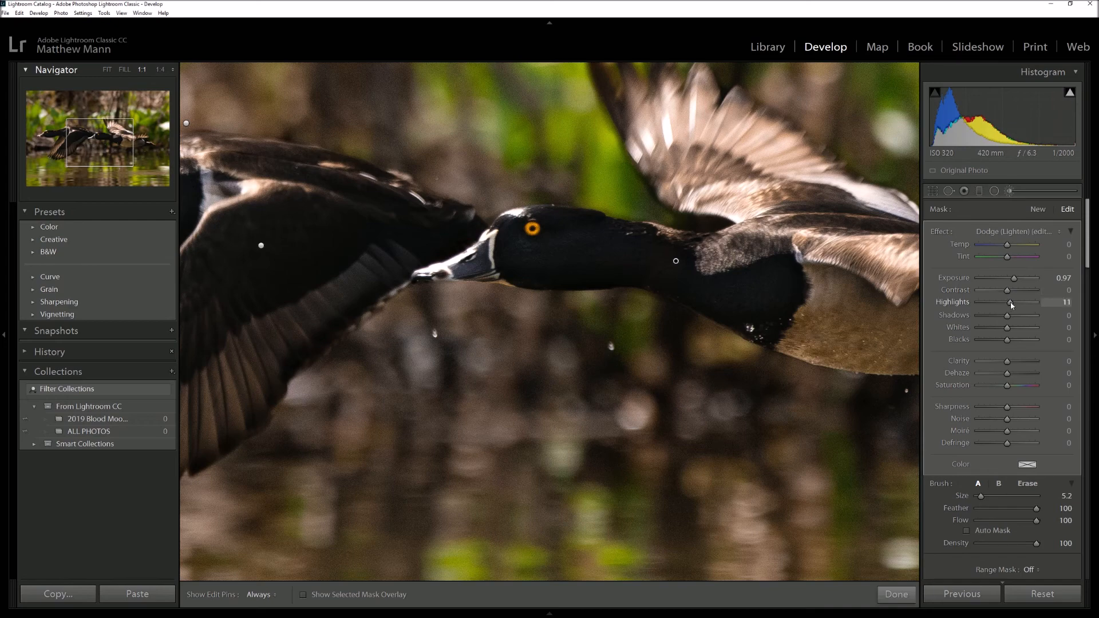
pyautogui.click(1013, 301)
pyautogui.click(1010, 291)
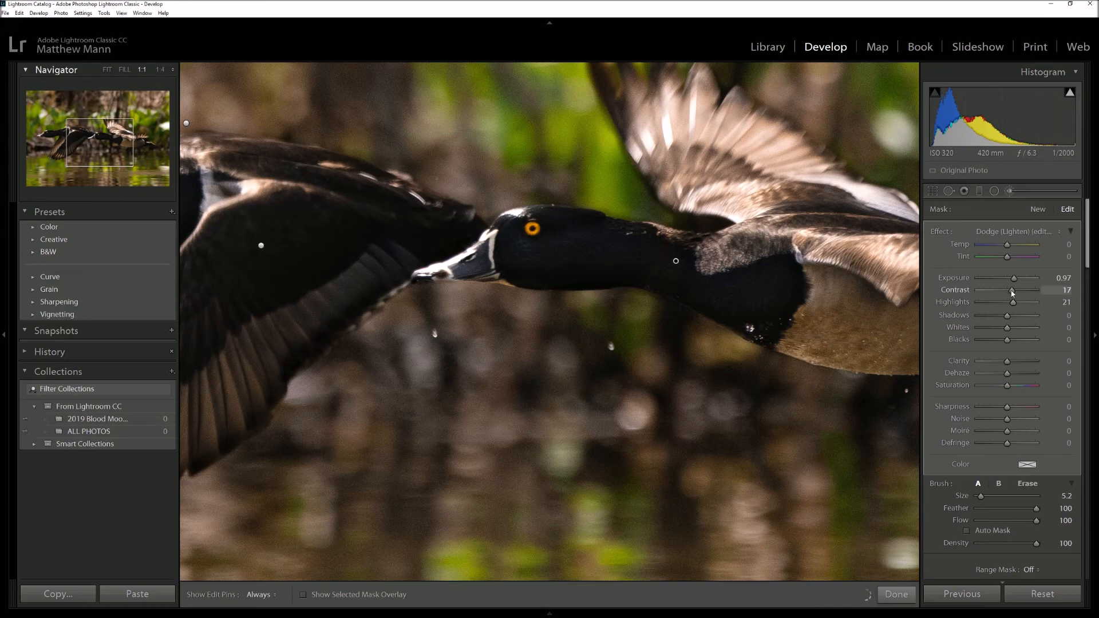
pyautogui.moveTo(1012, 292); pyautogui.dragTo(1012, 376)
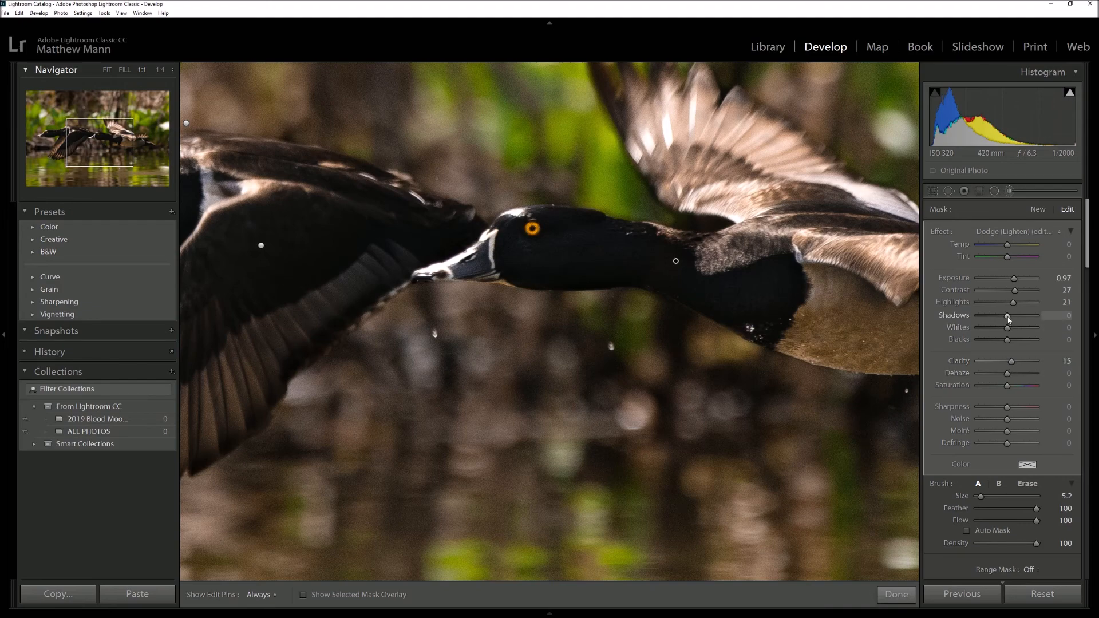
# Set the head and neck mask's shadows to 18 and fit the whole photo in view
pyautogui.moveTo(1008, 319); pyautogui.dragTo(999, 319)
pyautogui.moveTo(999, 319); pyautogui.dragTo(1011, 319)
pyautogui.moveTo(1011, 318); pyautogui.dragTo(1013, 318)
pyautogui.click(108, 69)
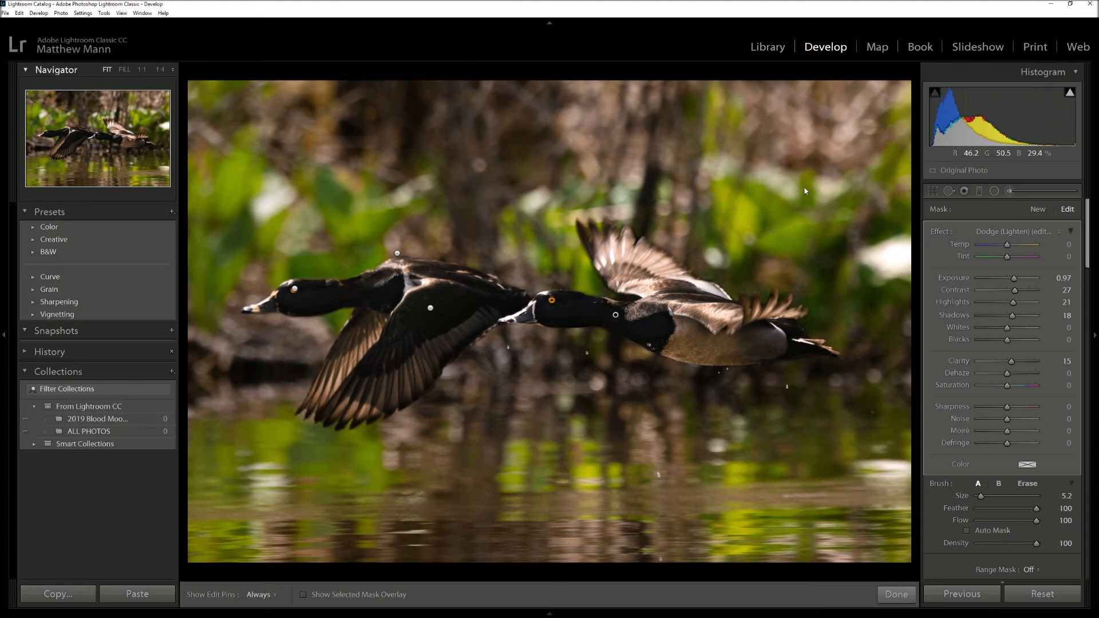
# Close the adjustment brush and set the photo's overall exposure to -0.04
pyautogui.click(1009, 192)
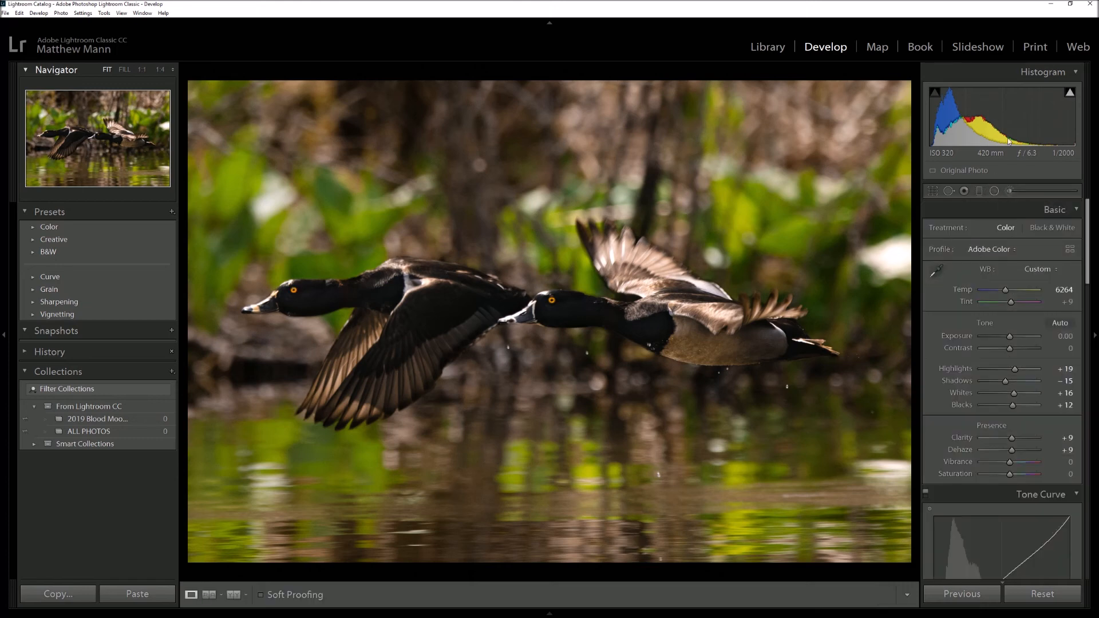
pyautogui.moveTo(995, 120); pyautogui.dragTo(1000, 121)
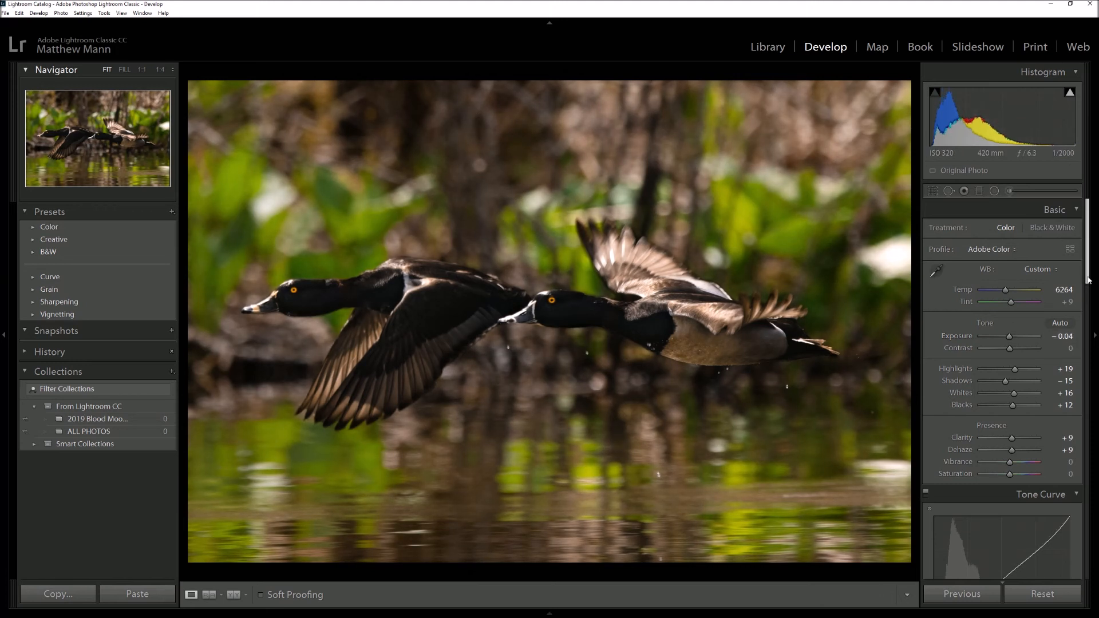
# Enable the lens profile corrections and the removal of chromatic aberration
pyautogui.scroll(-5, 1082, 356)
pyautogui.moveTo(1082, 356); pyautogui.dragTo(1087, 511)
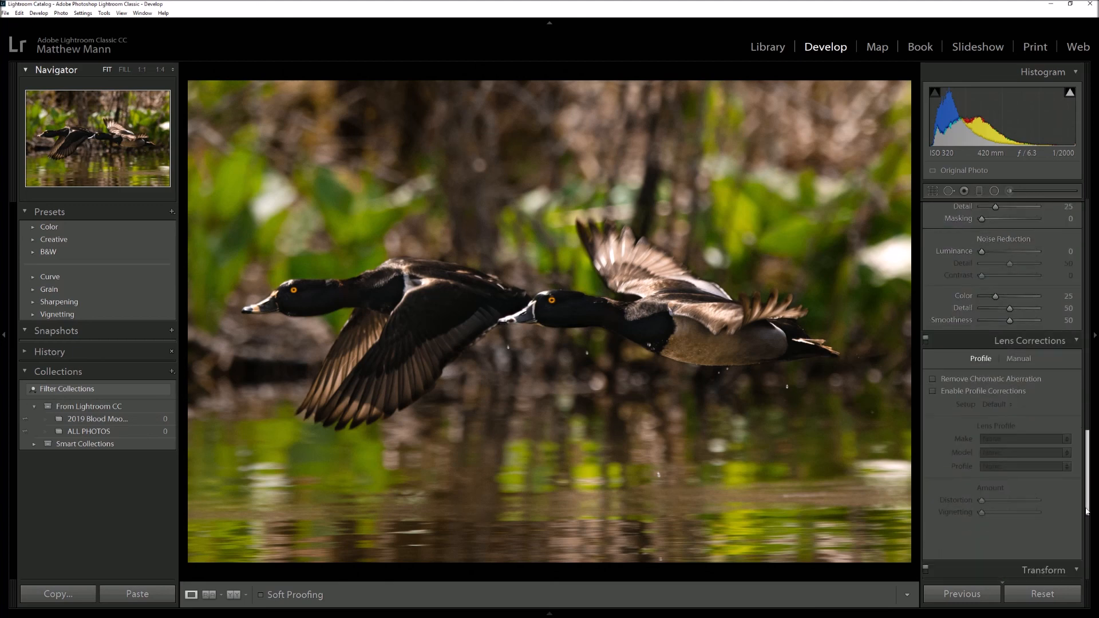
pyautogui.click(958, 392)
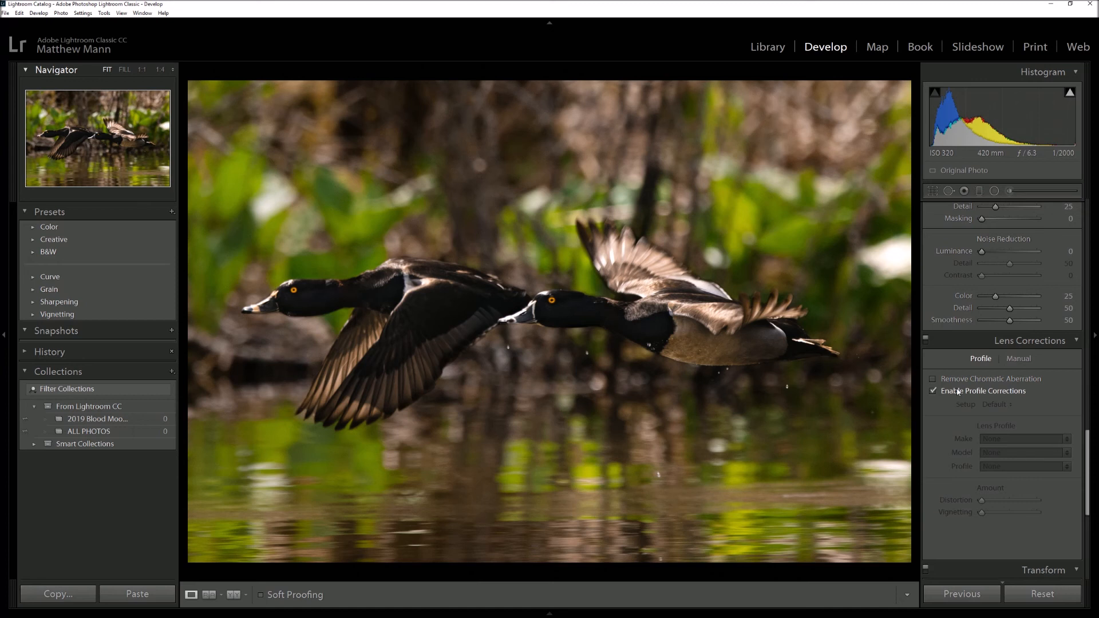
pyautogui.click(951, 382)
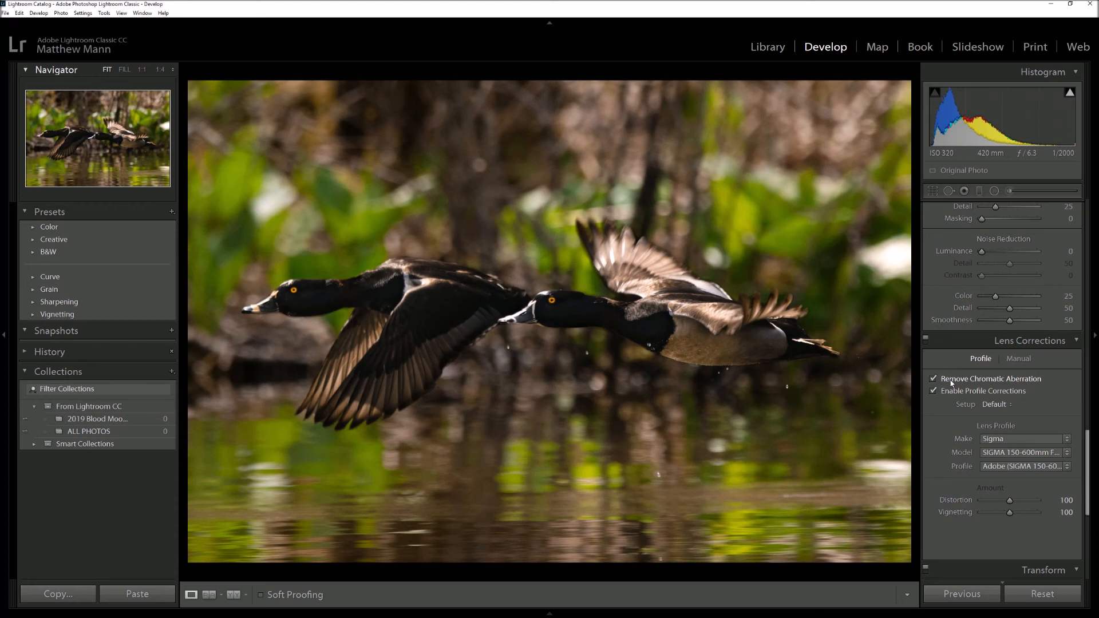
# Reposition the photo inside the crop frame so both ducks sit slightly further right and lower, and apply the crop
pyautogui.moveTo(1088, 443); pyautogui.dragTo(1087, 470)
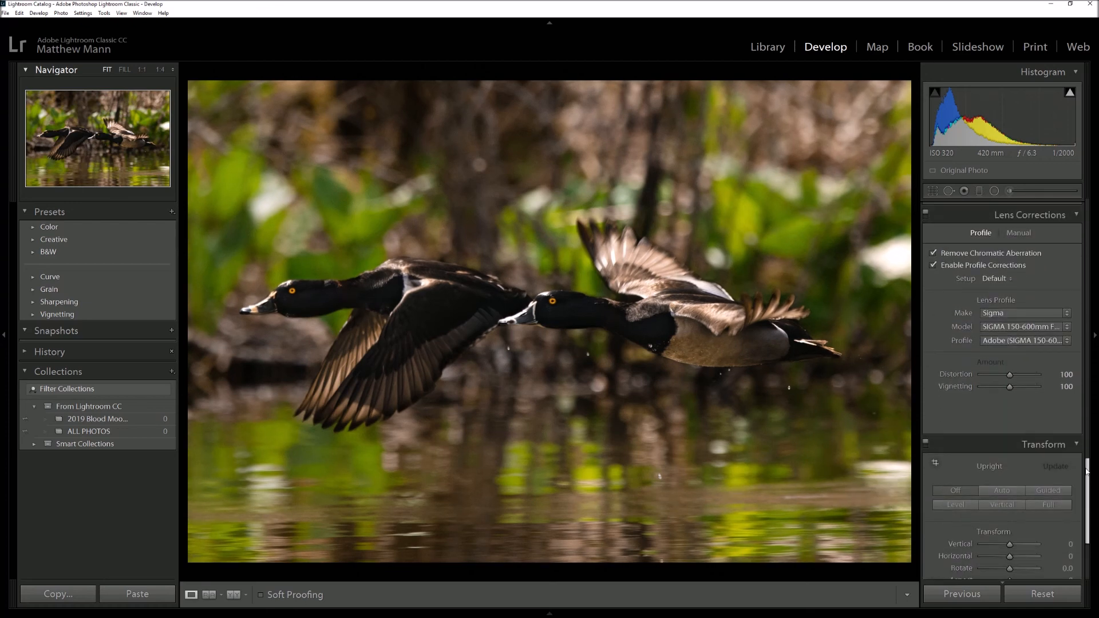
pyautogui.click(932, 191)
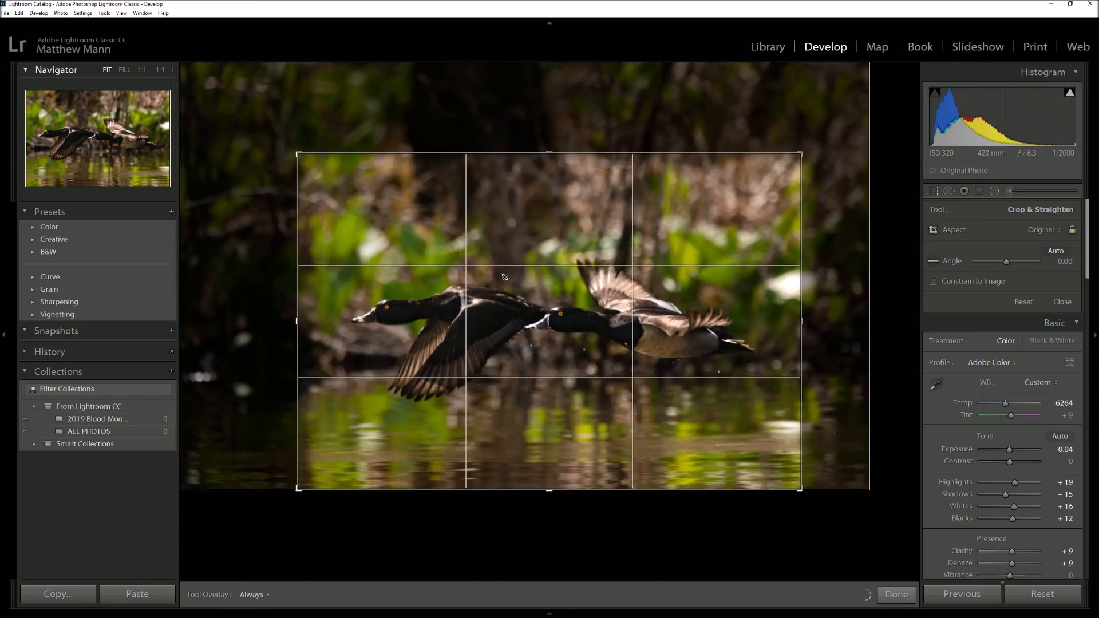
pyautogui.moveTo(503, 277); pyautogui.dragTo(515, 282)
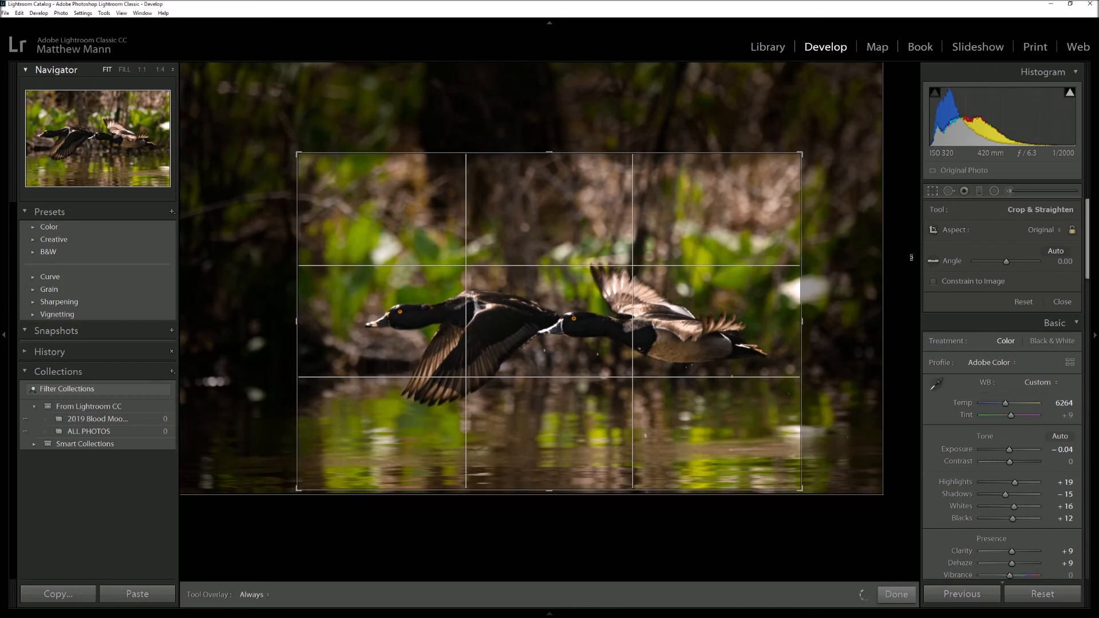
pyautogui.click(931, 193)
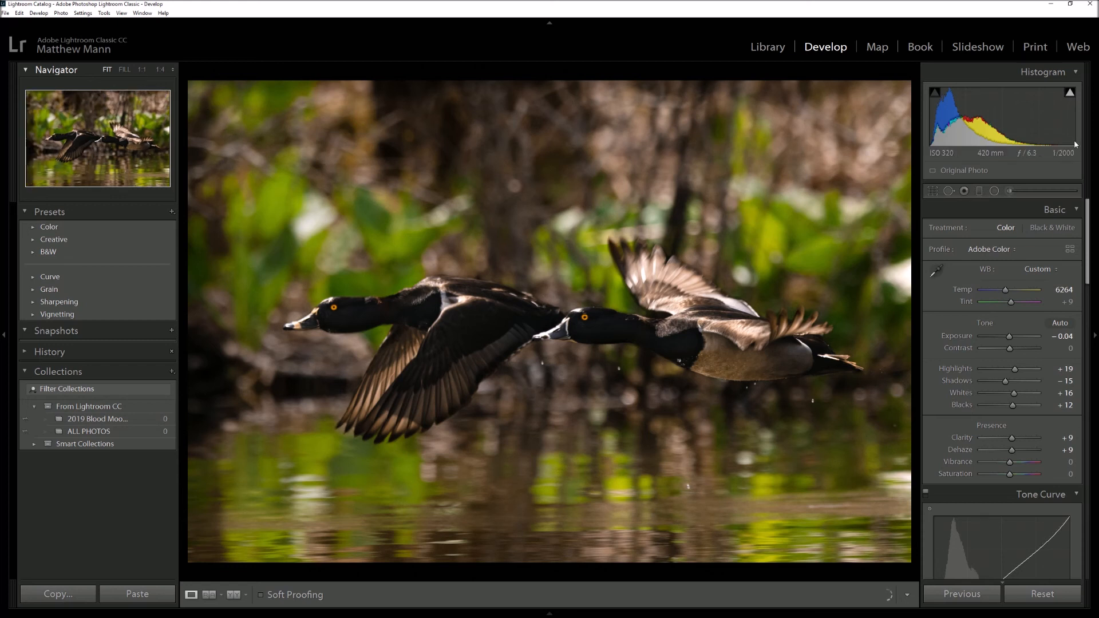
pyautogui.click(1007, 191)
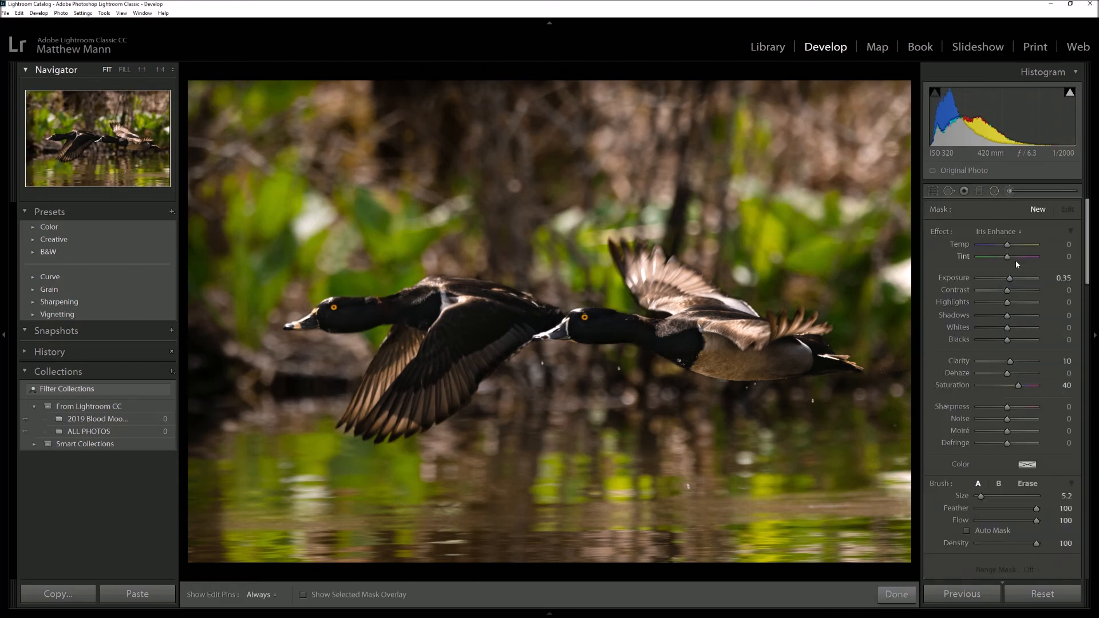
pyautogui.click(1015, 230)
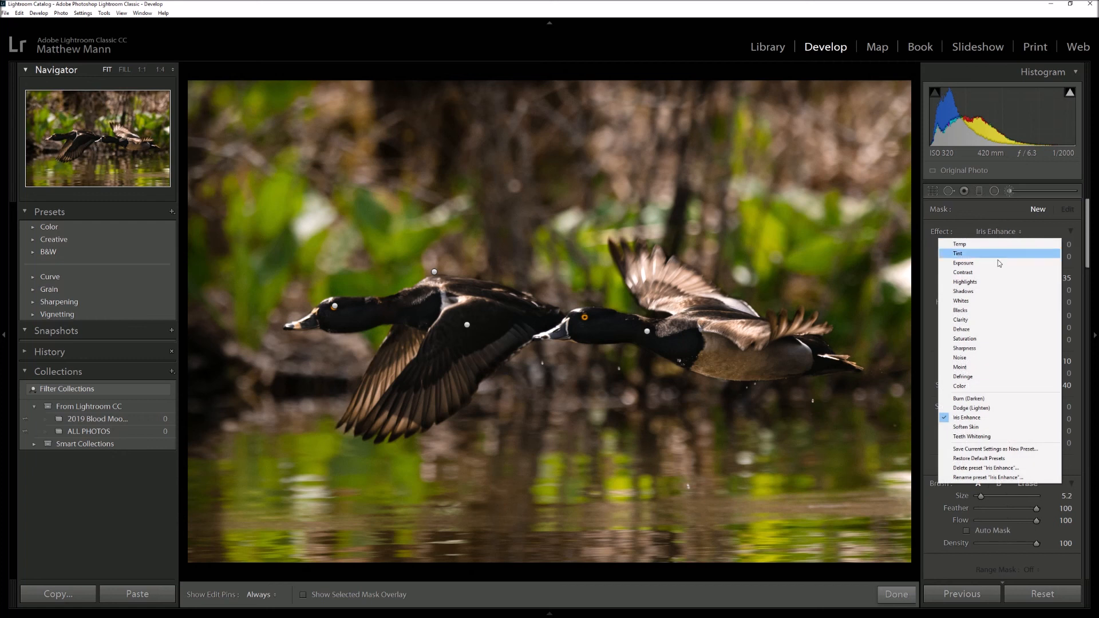
pyautogui.click(973, 263)
pyautogui.moveTo(968, 497); pyautogui.dragTo(988, 497)
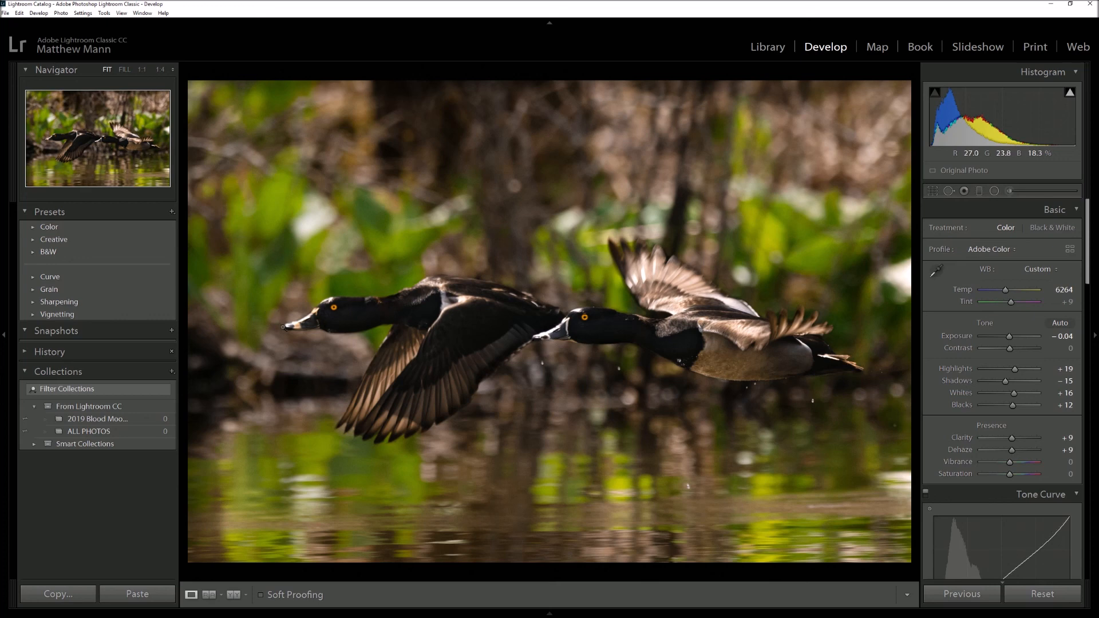
# Check the front duck's head at 1:1 and send the photo to Dfine 2 for external editing
pyautogui.click(303, 309)
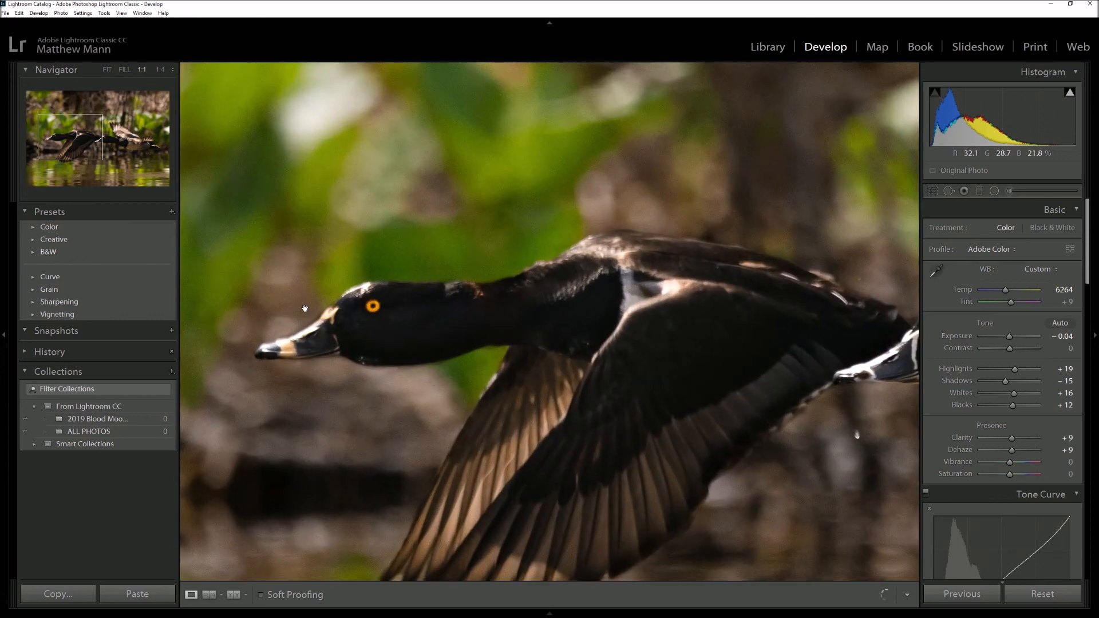
pyautogui.click(305, 312)
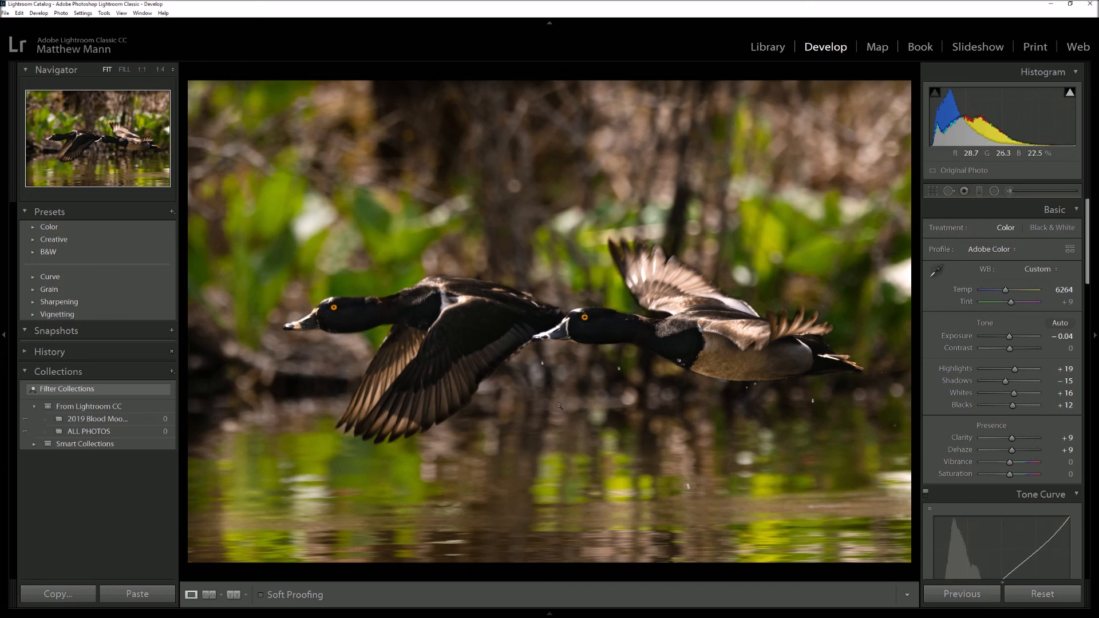
pyautogui.rightClick(424, 210)
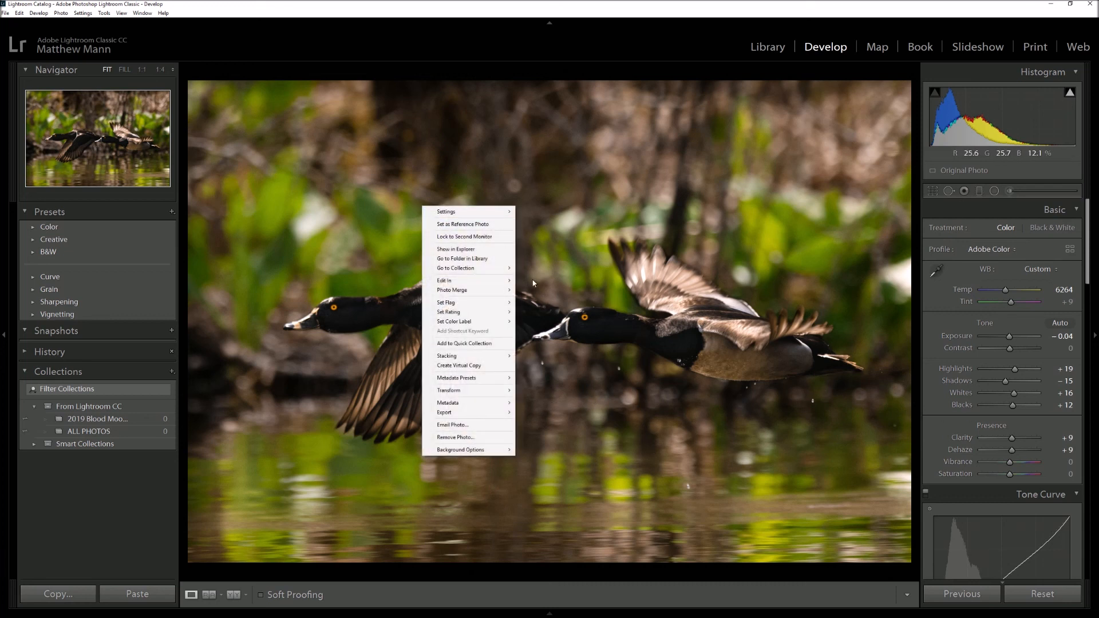
pyautogui.moveTo(487, 408)
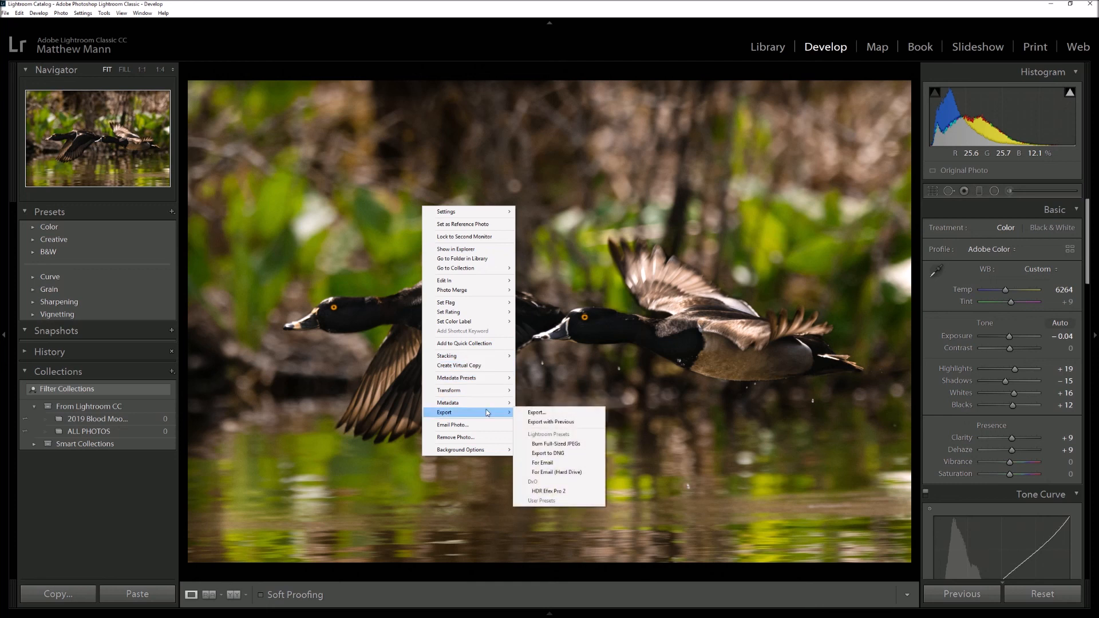
pyautogui.moveTo(480, 285)
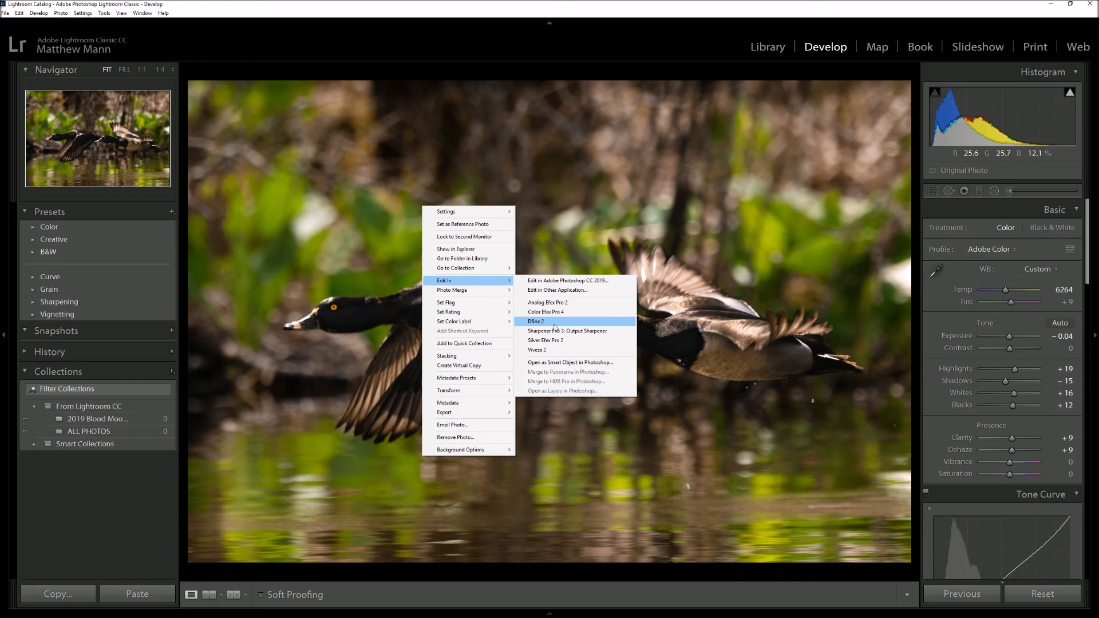
pyautogui.click(556, 323)
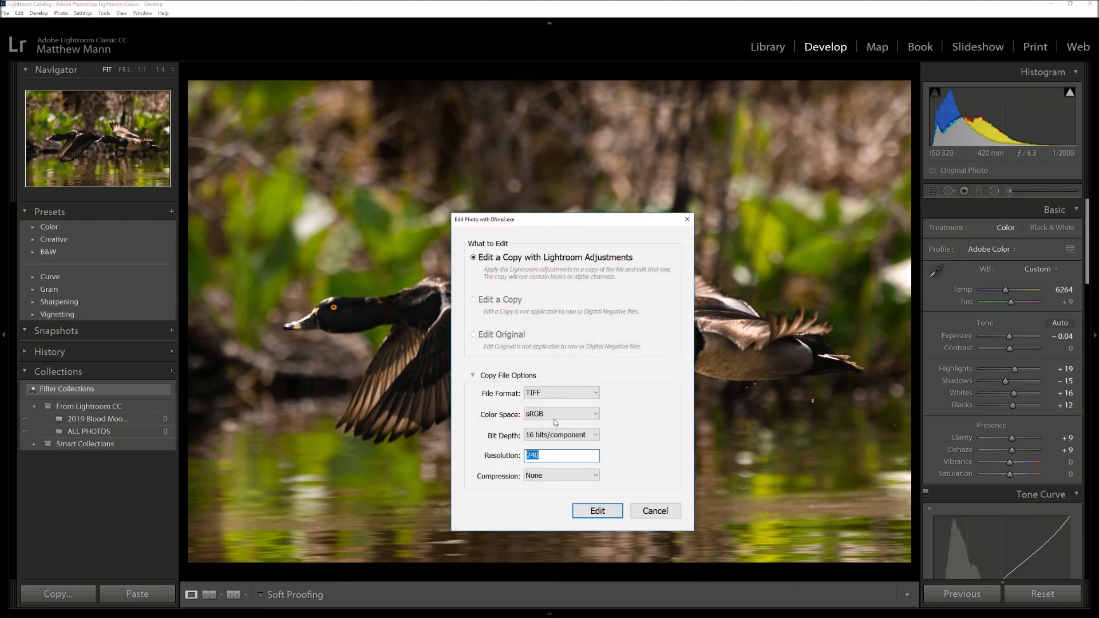
# Keep the copy at 16 bits/component, set its resolution to 300, open it in Dfine 2 and postpone the Nik Collection update
pyautogui.click(563, 438)
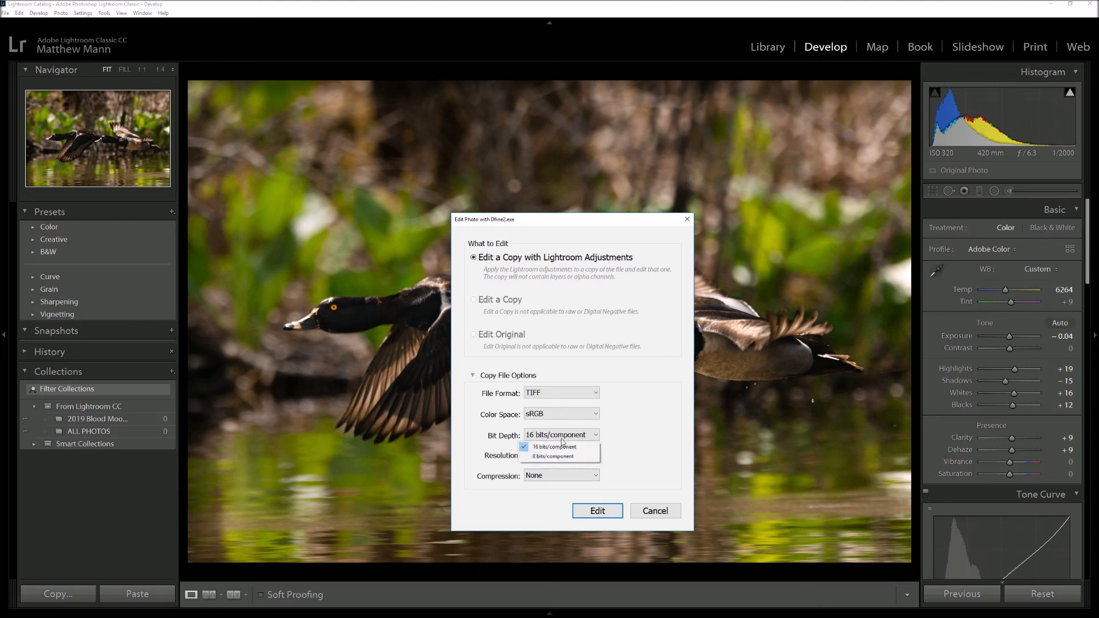
pyautogui.click(554, 446)
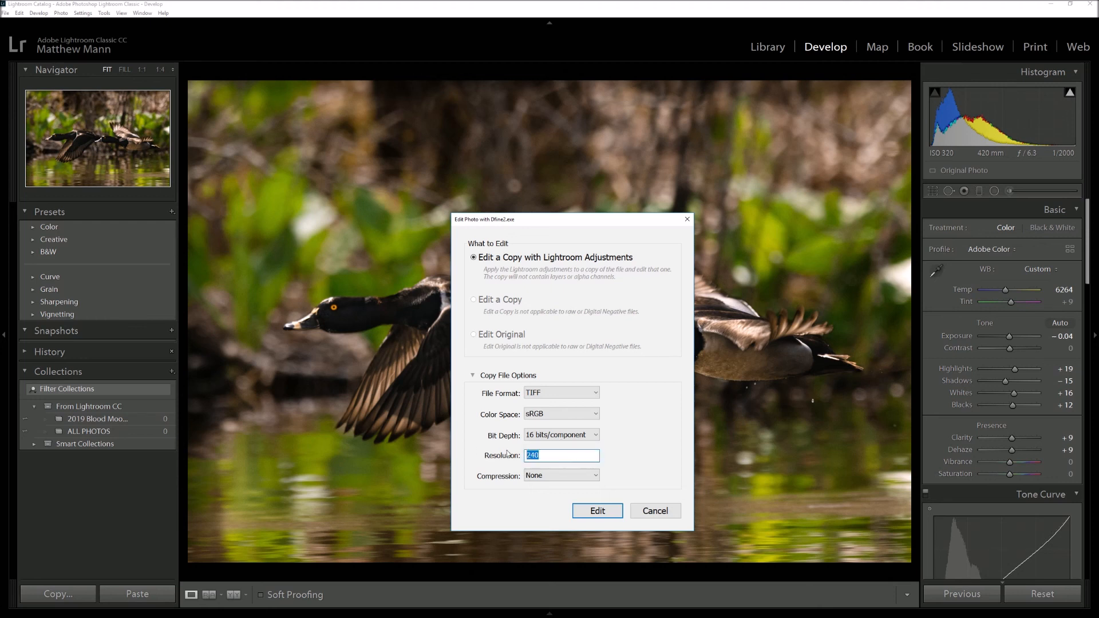
pyautogui.write('300')
pyautogui.click(598, 511)
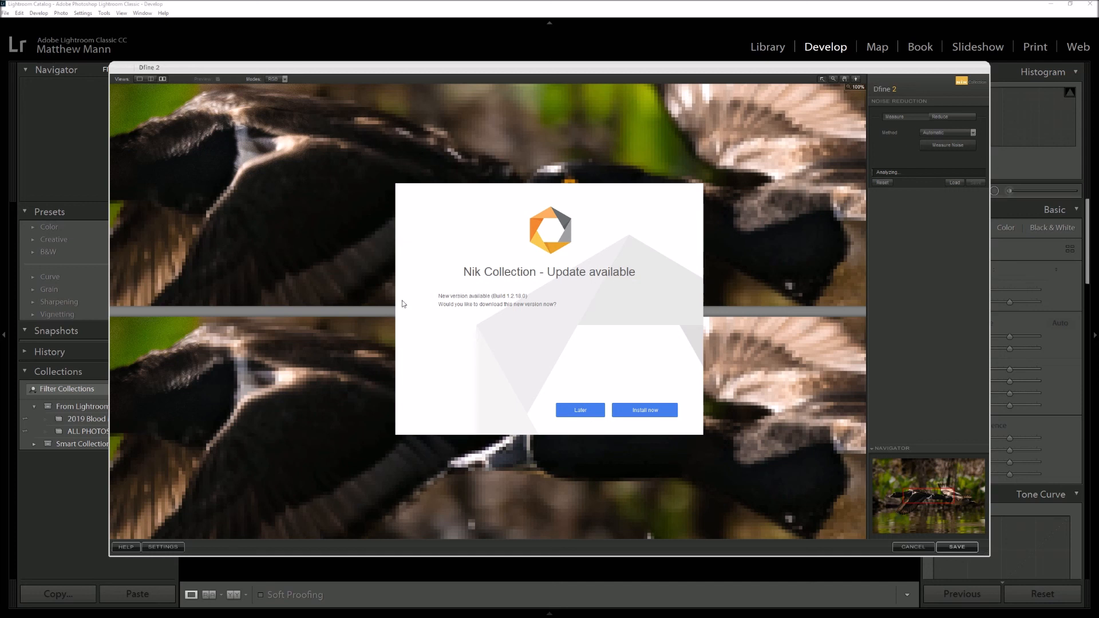
pyautogui.click(581, 411)
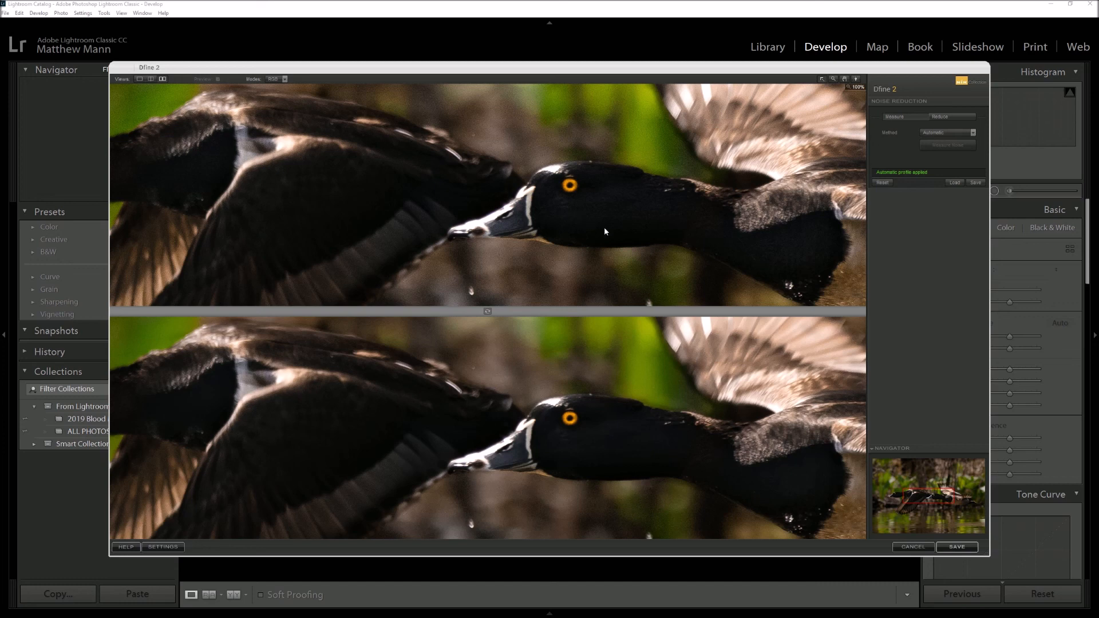
# Compare both ducks in the noise reduction preview and set the Color Noise reduction to about 102%
pyautogui.moveTo(936, 498); pyautogui.dragTo(906, 495)
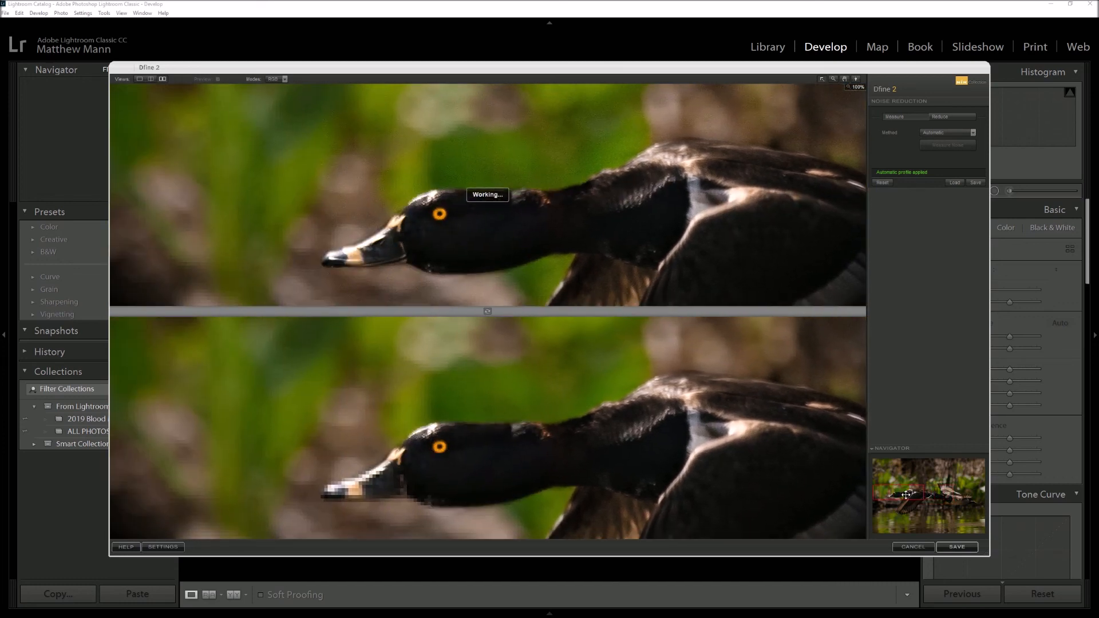
pyautogui.moveTo(906, 494); pyautogui.dragTo(948, 499)
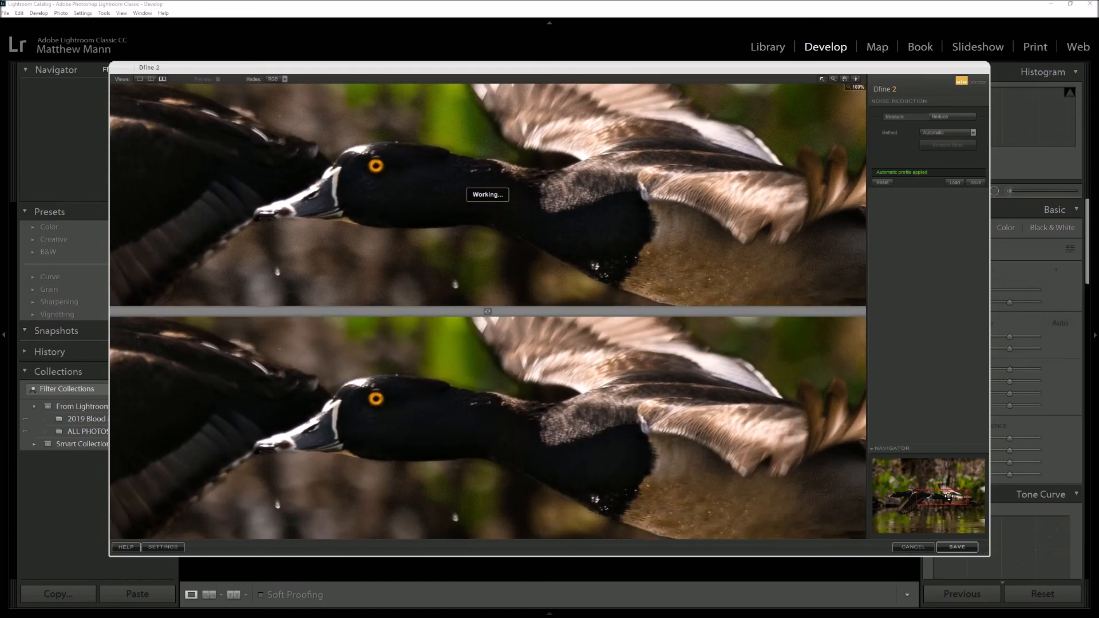
pyautogui.click(954, 118)
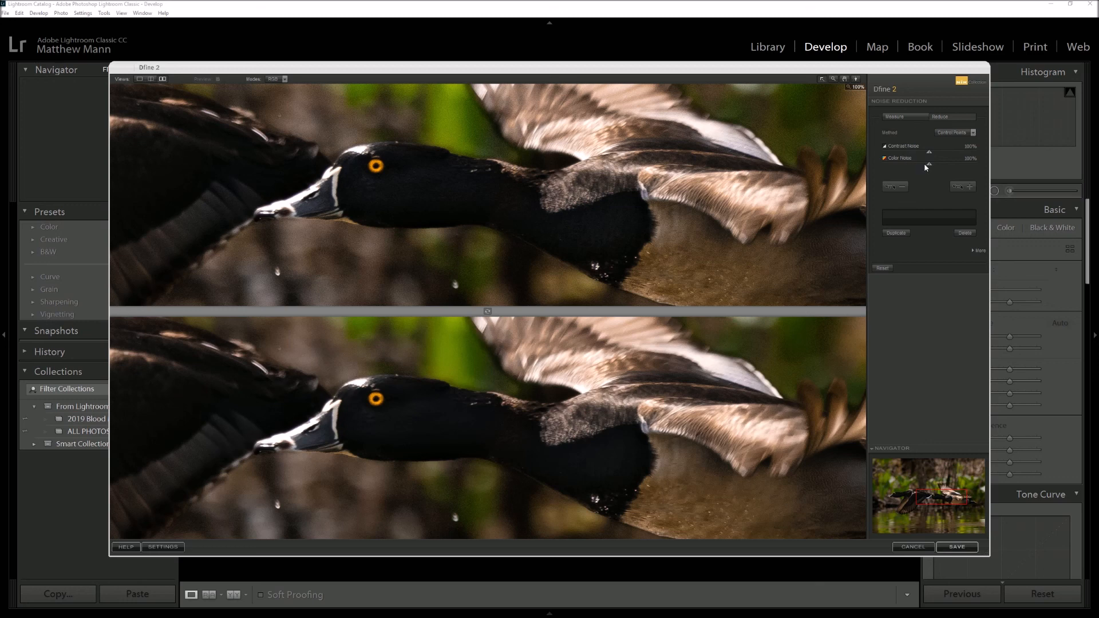
pyautogui.moveTo(929, 165); pyautogui.dragTo(911, 163)
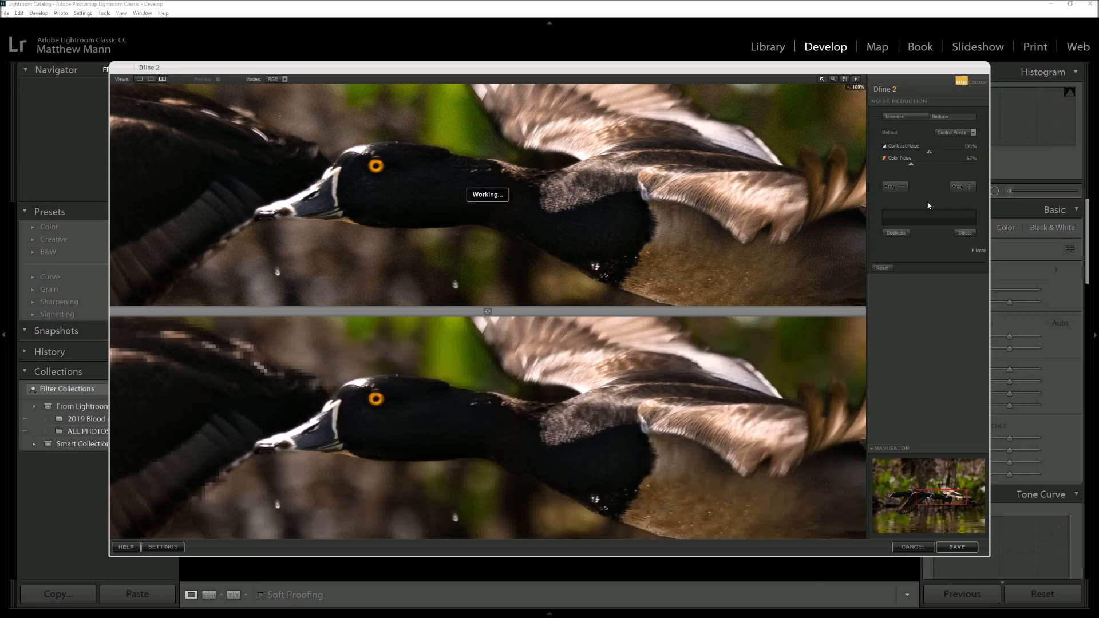
pyautogui.moveTo(911, 165)
pyautogui.mouseDown()
pyautogui.moveTo(895, 164)
pyautogui.moveTo(927, 165)
pyautogui.mouseUp()
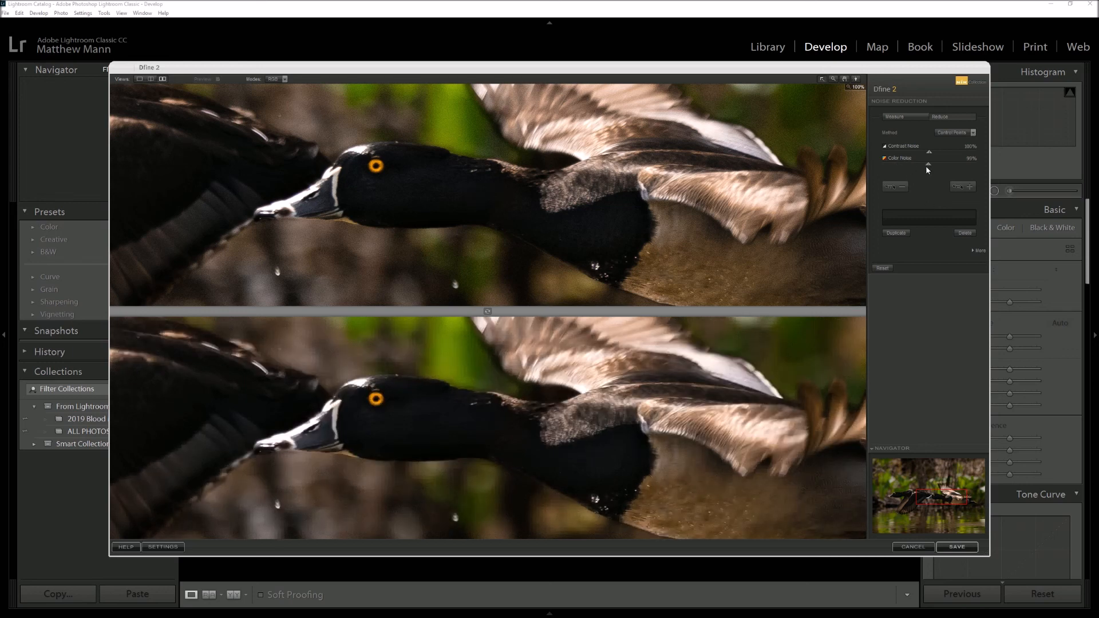
pyautogui.moveTo(919, 166); pyautogui.dragTo(918, 166)
pyautogui.moveTo(919, 166); pyautogui.dragTo(943, 166)
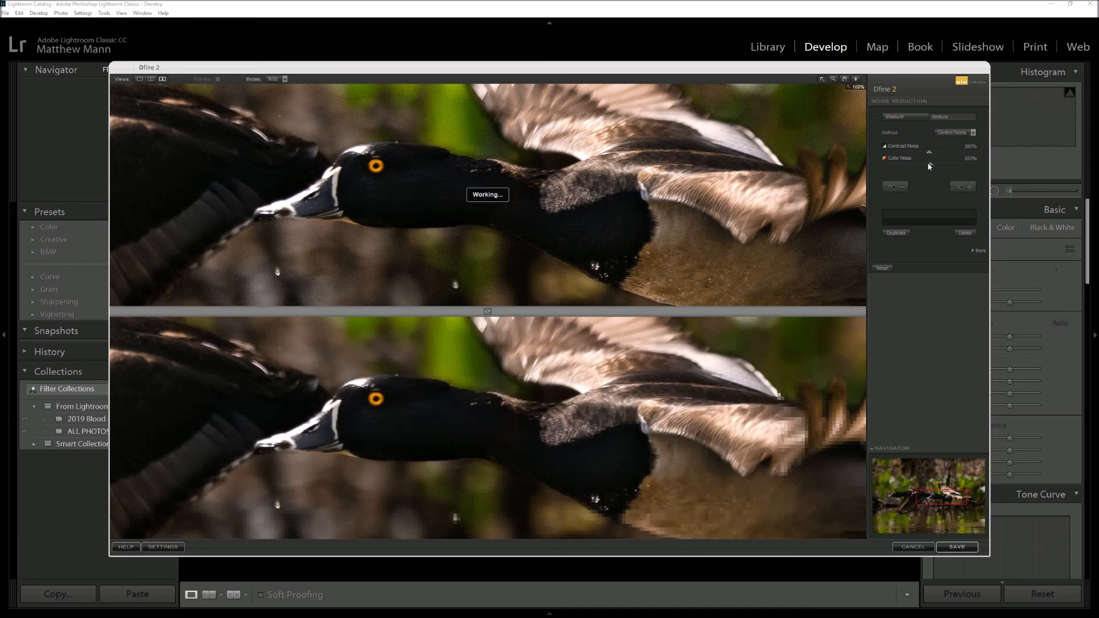
# Check the preview around and below the rear duck's belly and reset the automatic noise profile
pyautogui.moveTo(950, 491); pyautogui.dragTo(945, 506)
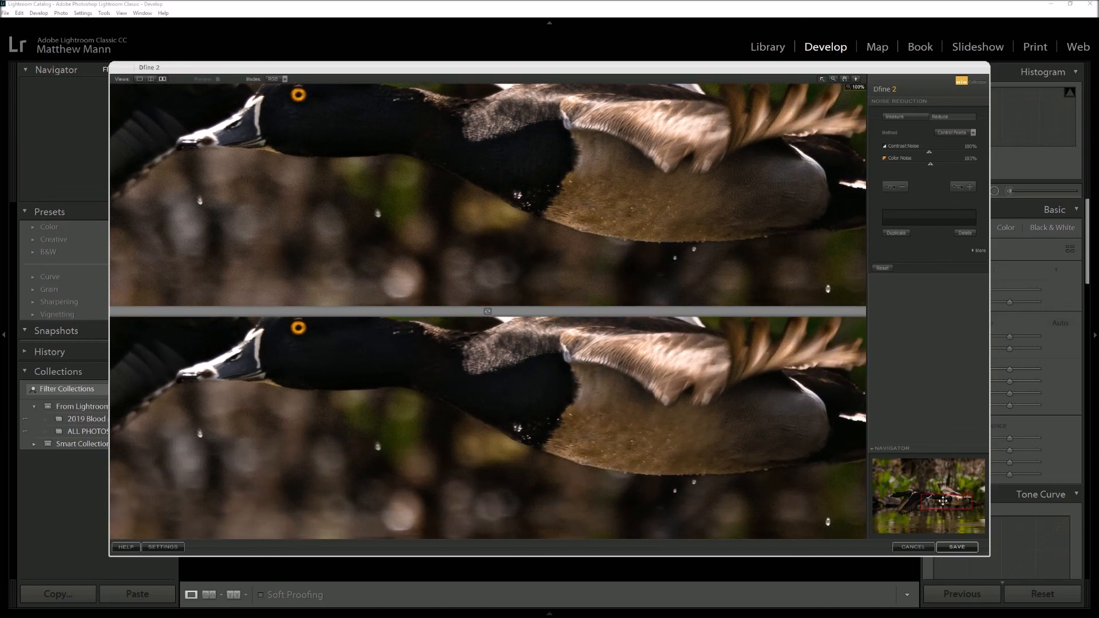
pyautogui.moveTo(944, 501); pyautogui.dragTo(968, 509)
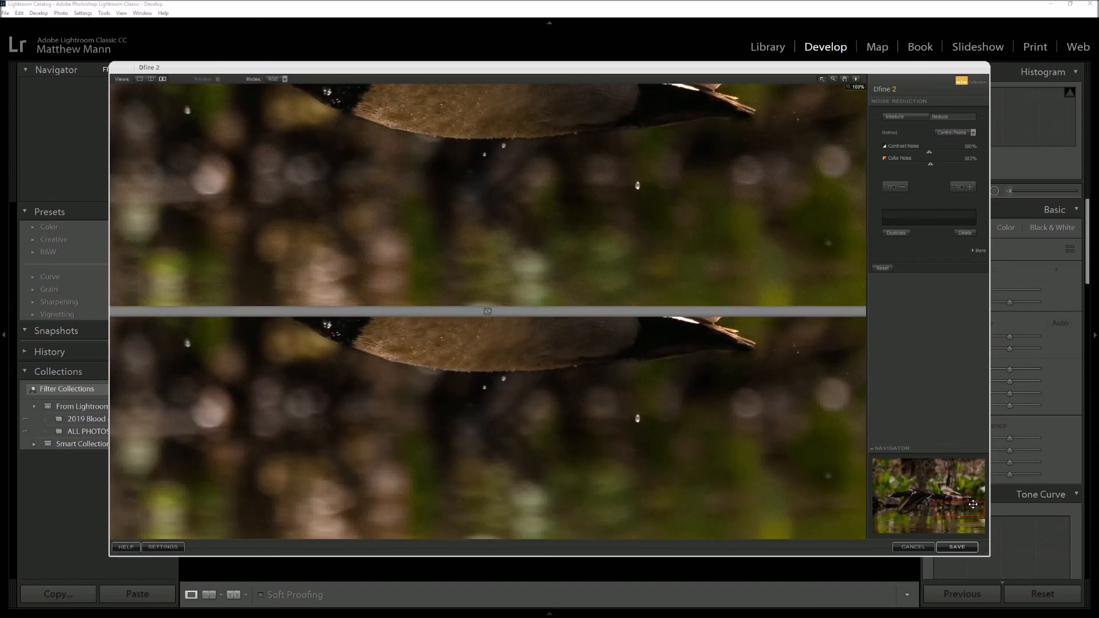
pyautogui.click(896, 117)
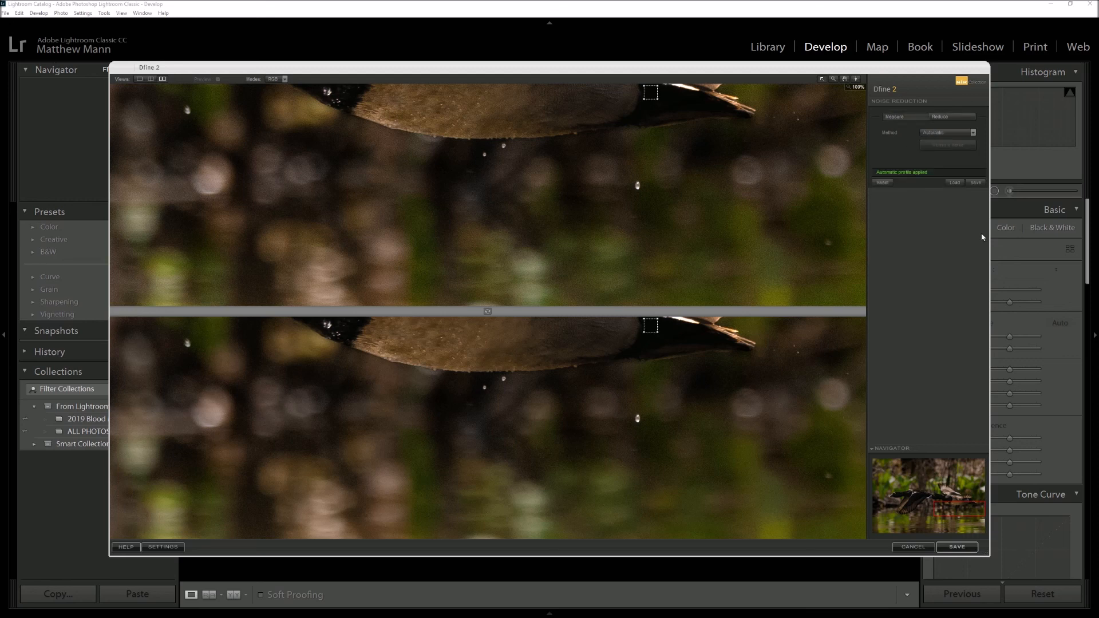
pyautogui.click(882, 182)
# Measure the photo's noise again with the Automatic method and compare both ducks in the preview
pyautogui.click(934, 136)
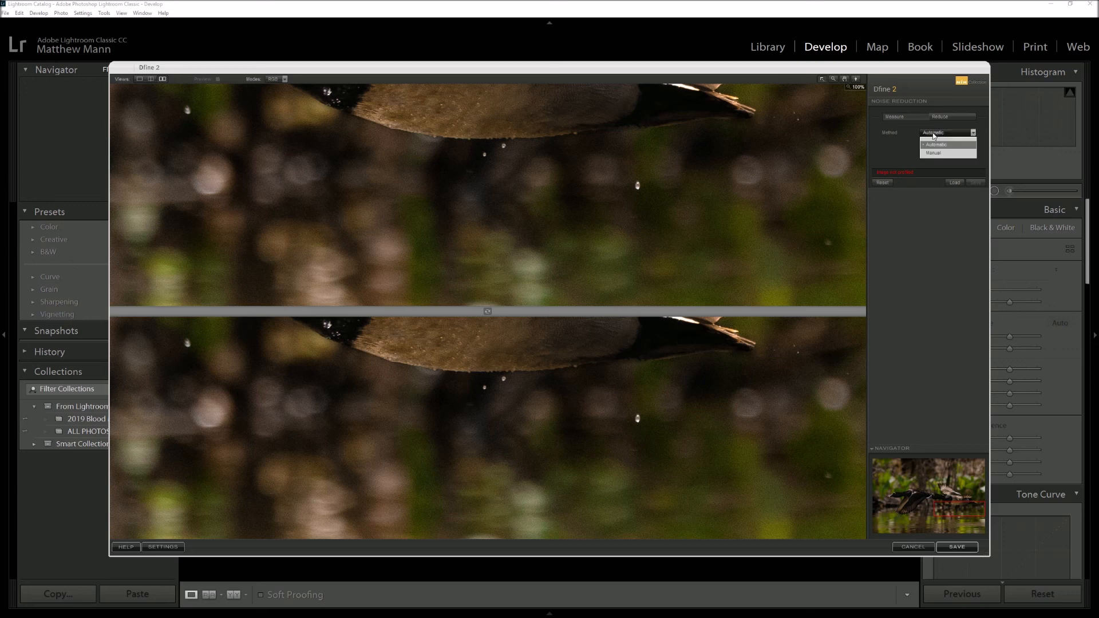
pyautogui.click(934, 140)
pyautogui.click(941, 118)
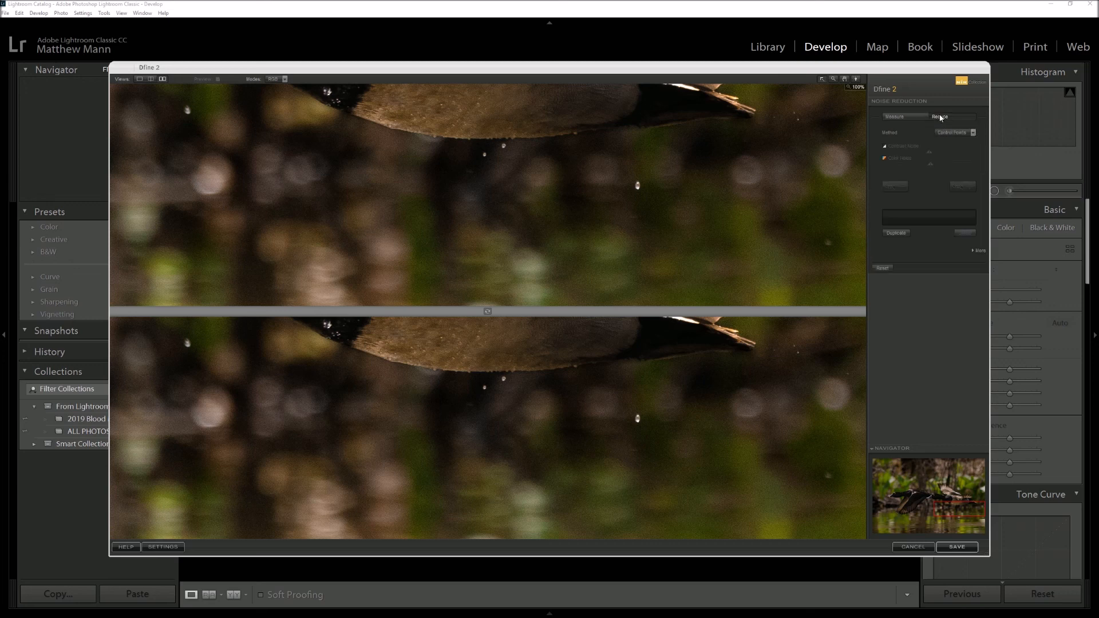
pyautogui.click(903, 119)
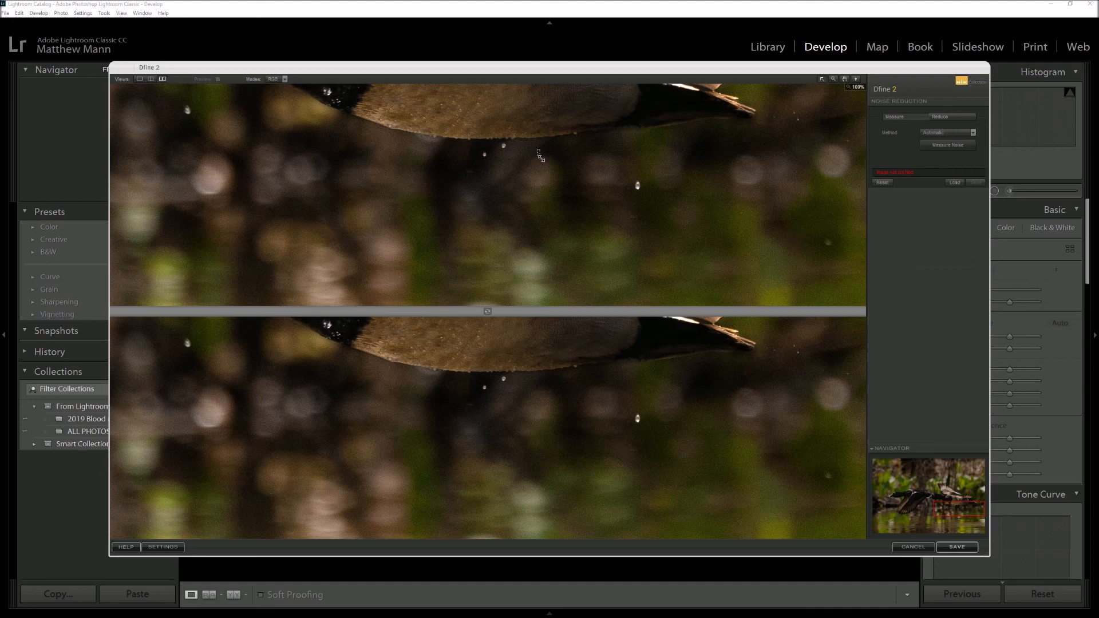
pyautogui.moveTo(945, 487); pyautogui.dragTo(945, 494)
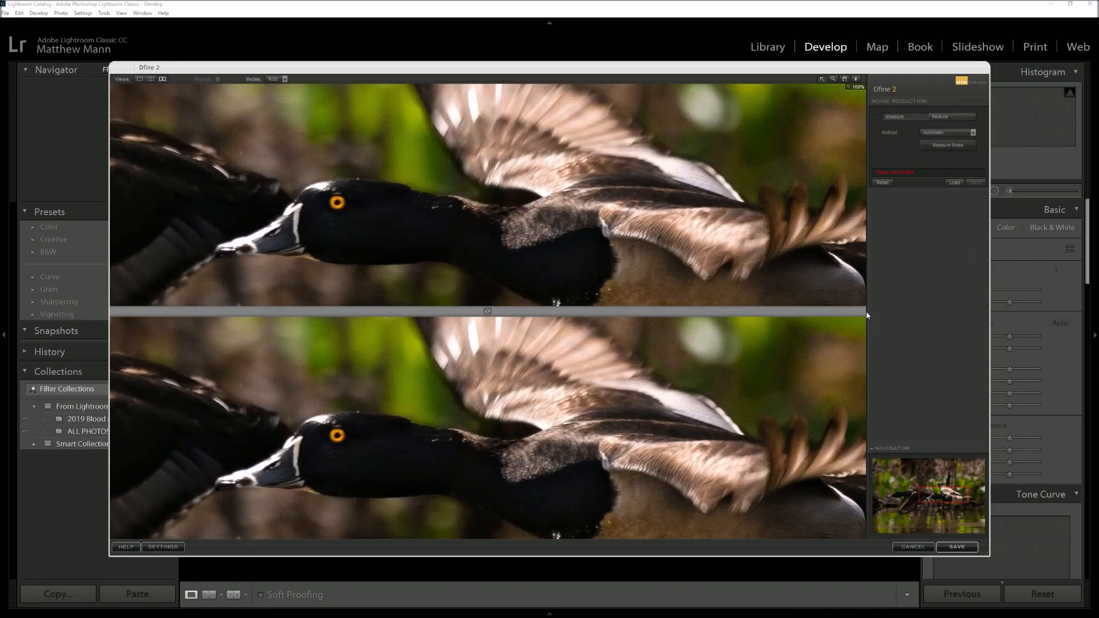
pyautogui.click(890, 182)
pyautogui.click(935, 117)
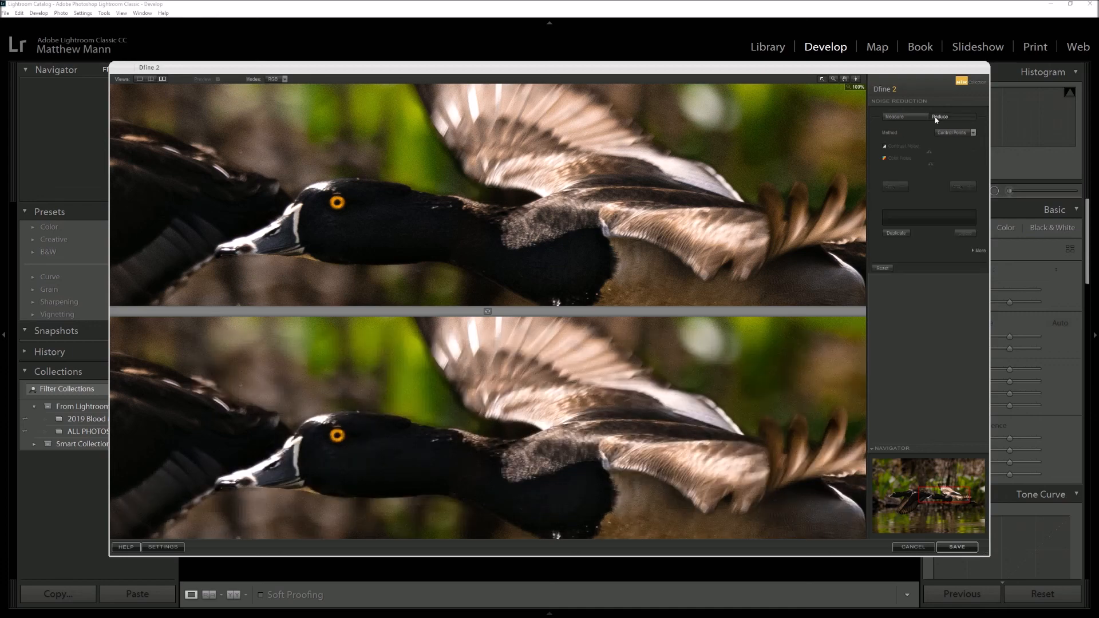
pyautogui.click(905, 117)
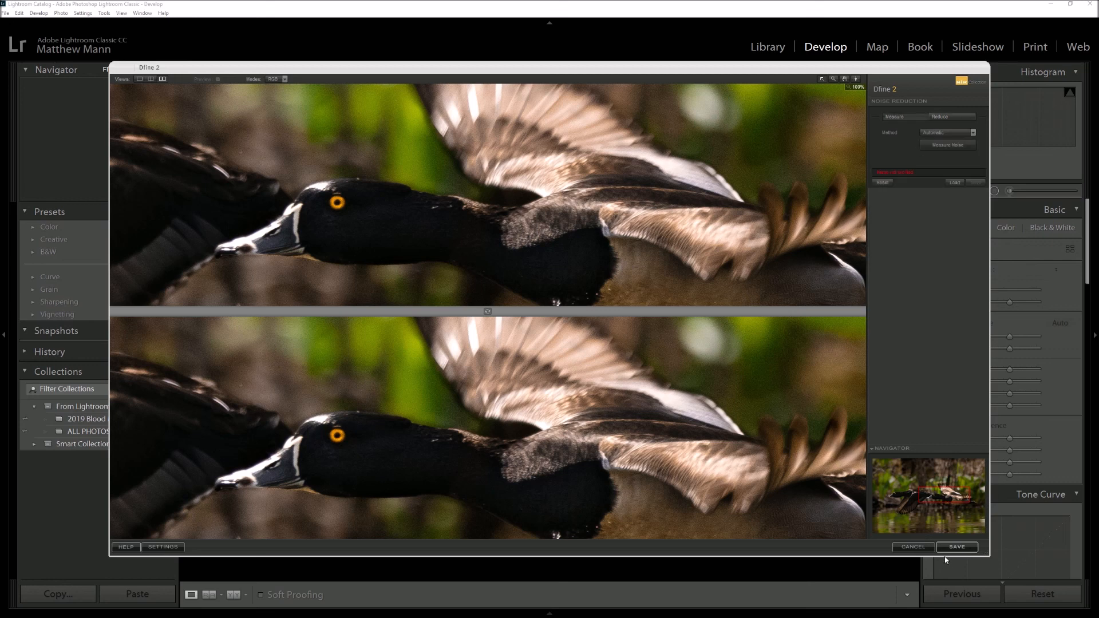
pyautogui.click(938, 148)
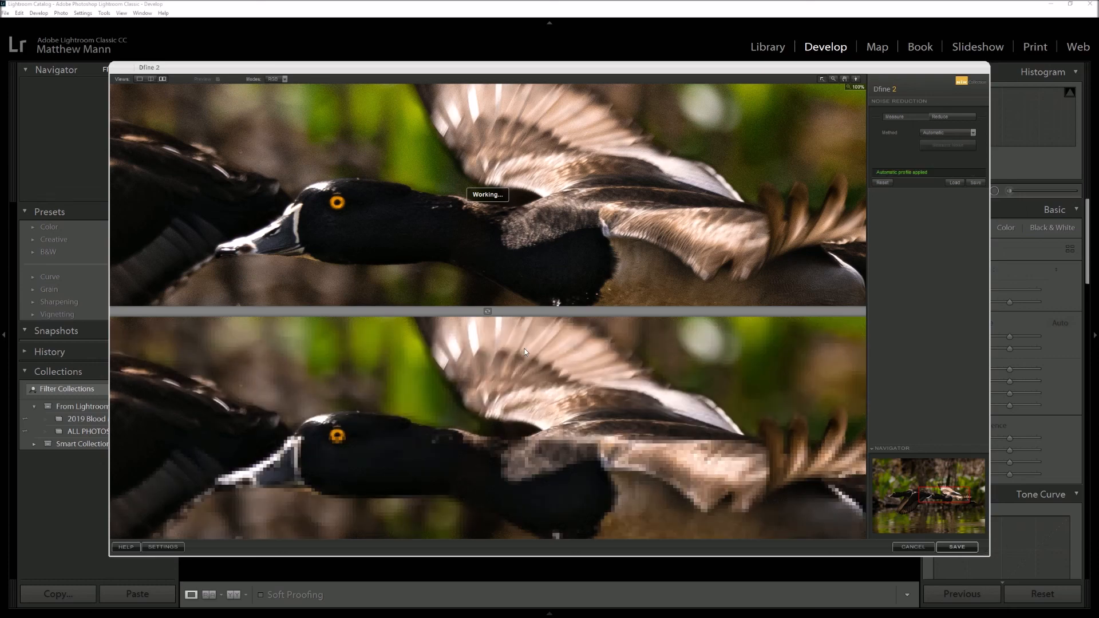
pyautogui.moveTo(942, 495); pyautogui.dragTo(890, 498)
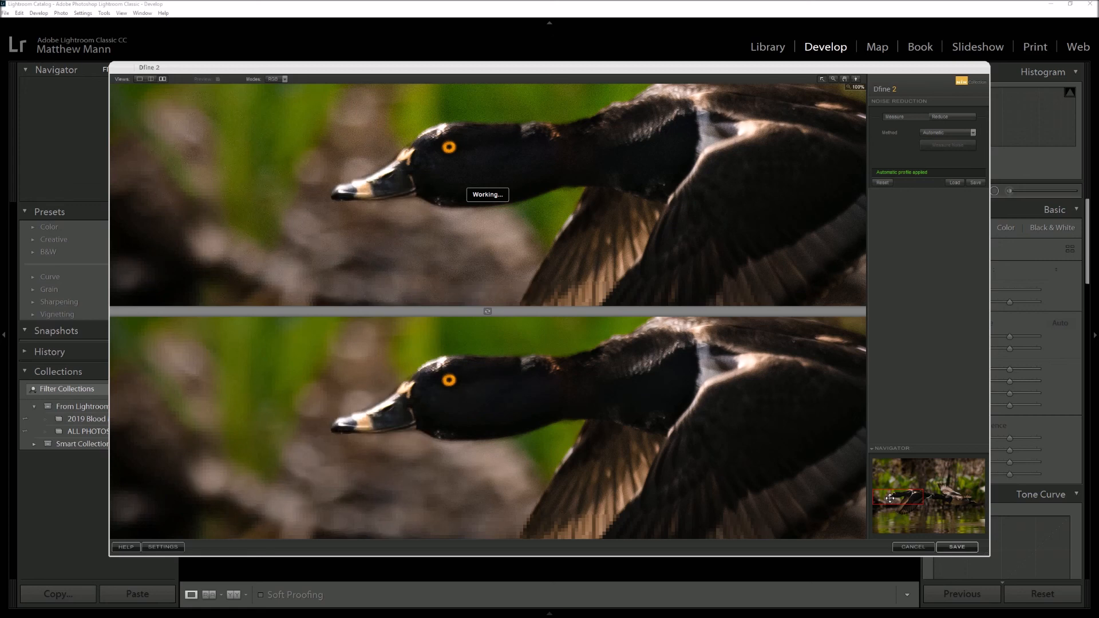
pyautogui.moveTo(890, 499); pyautogui.dragTo(923, 497)
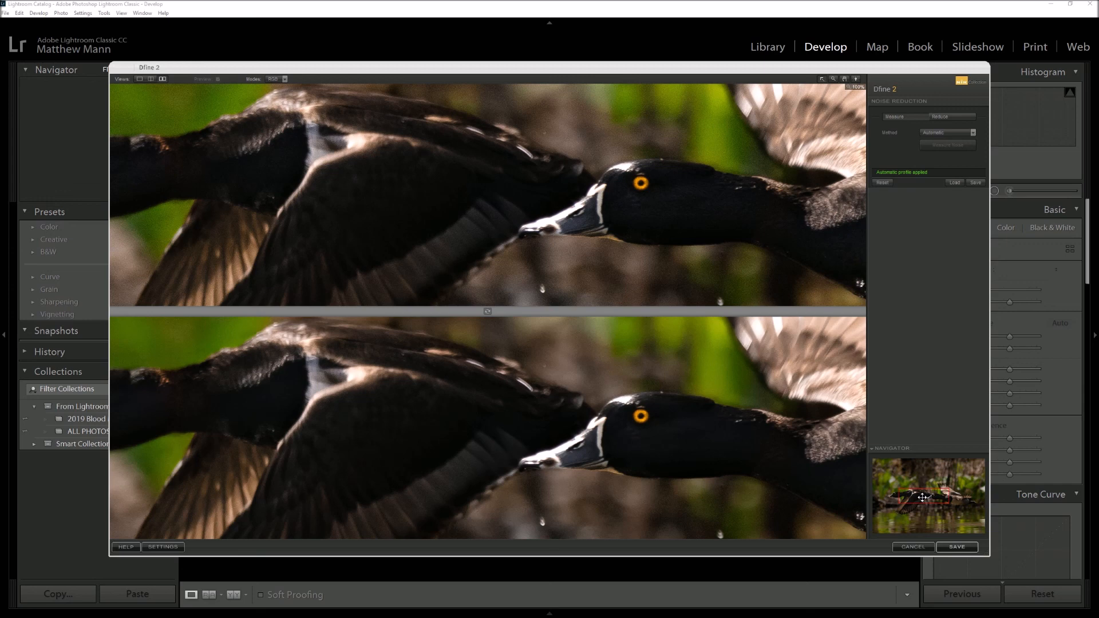
# Check the rear duck in the noise reduction preview and save the denoised TIFF copy
pyautogui.moveTo(923, 497); pyautogui.dragTo(939, 497)
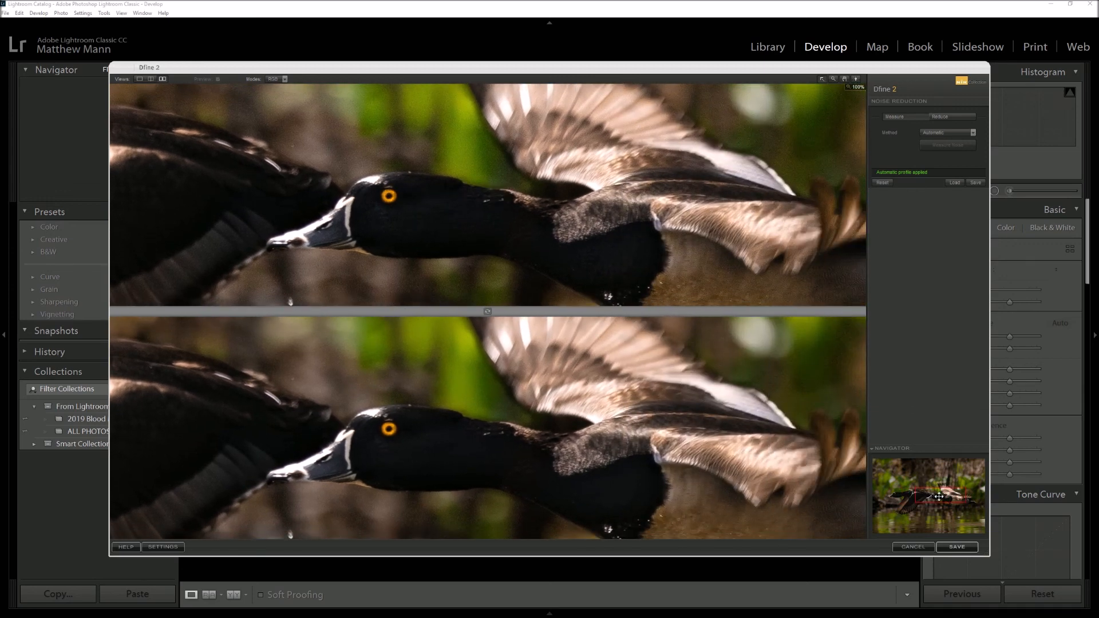
pyautogui.moveTo(939, 497); pyautogui.dragTo(940, 499)
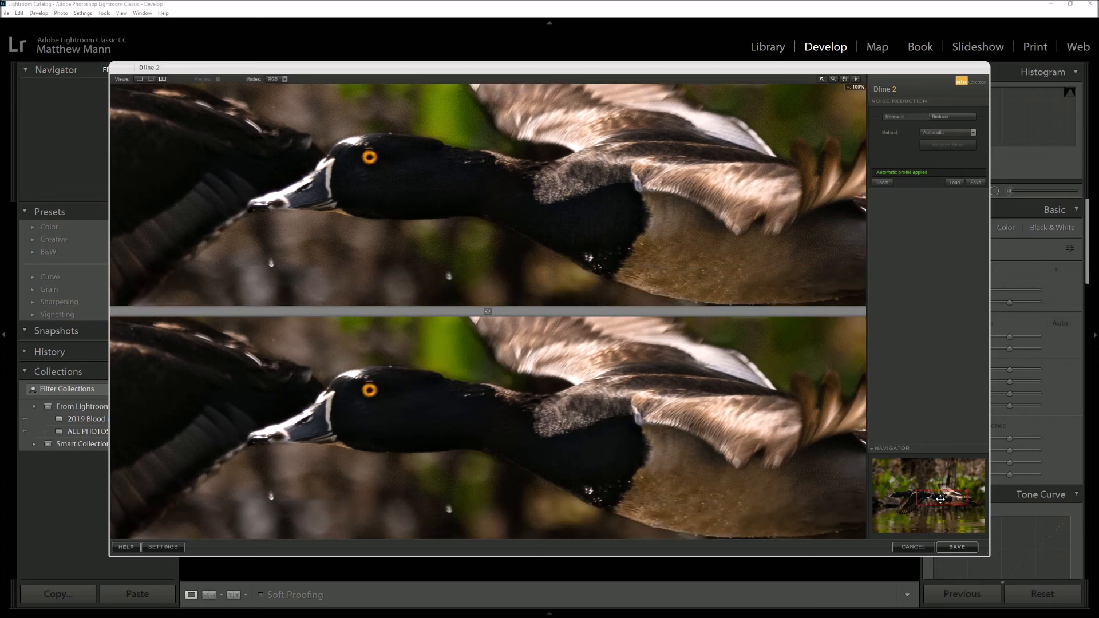
pyautogui.click(960, 548)
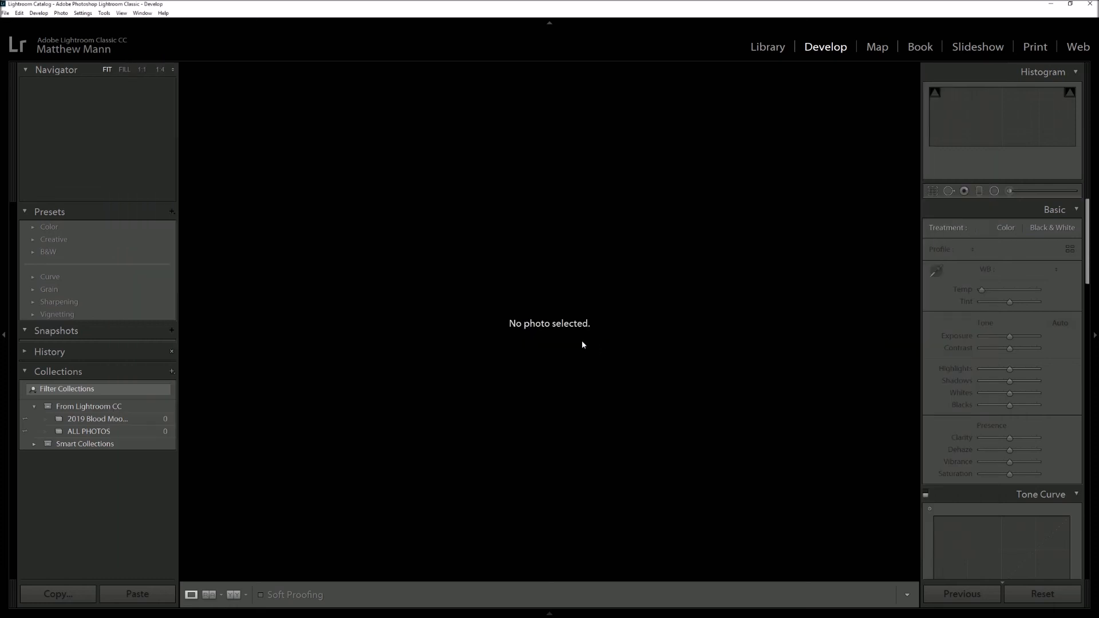
# Reveal the filmstrip and compare the original duck photo with its denoised TIFF copy
pyautogui.click(549, 614)
pyautogui.click(549, 570)
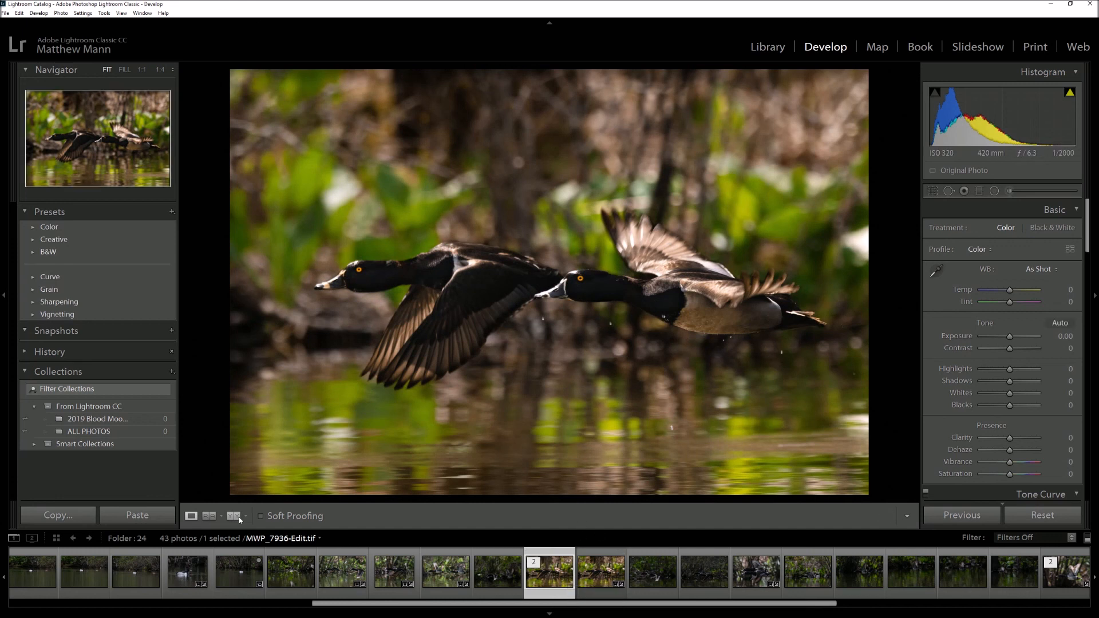
pyautogui.press('Right')
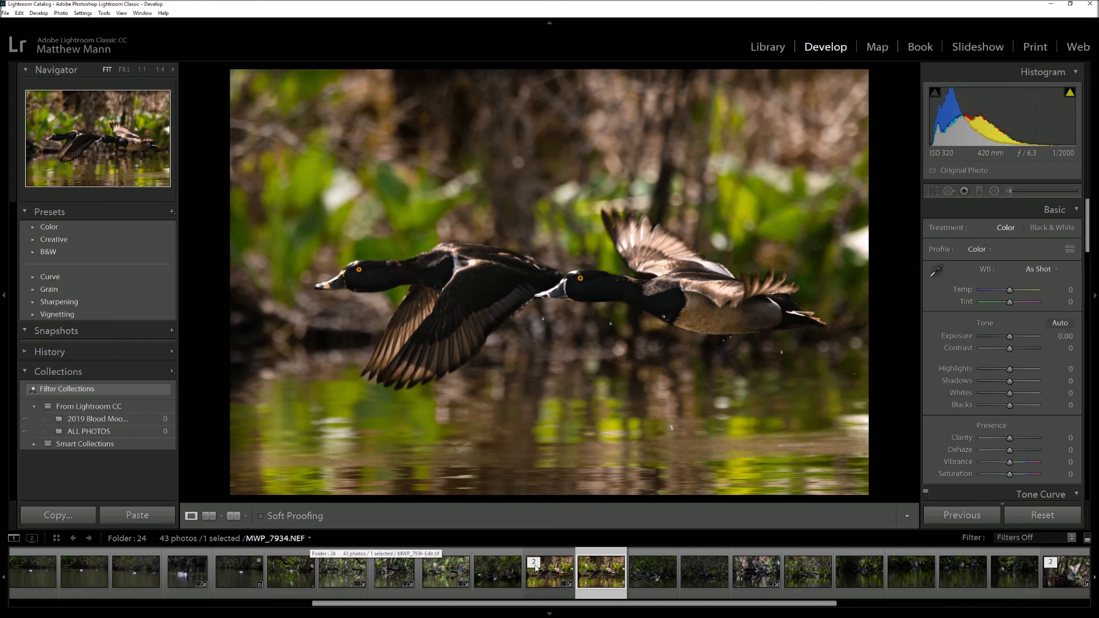
pyautogui.press('Left')
pyautogui.hotkey('ctrl', 'shift', 'v')
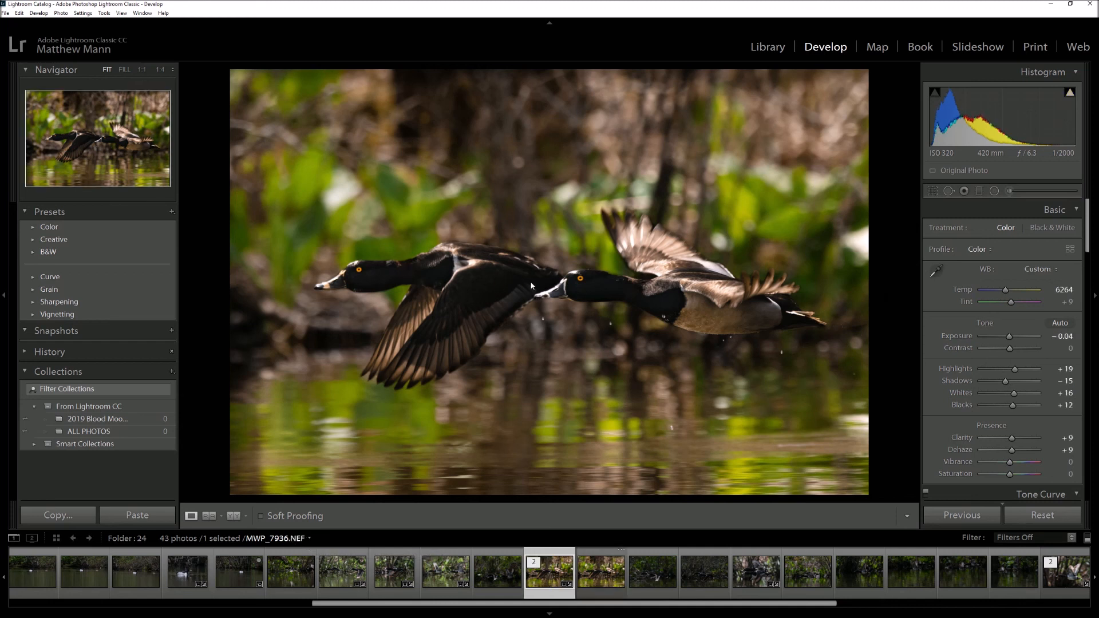
pyautogui.rightClick(465, 211)
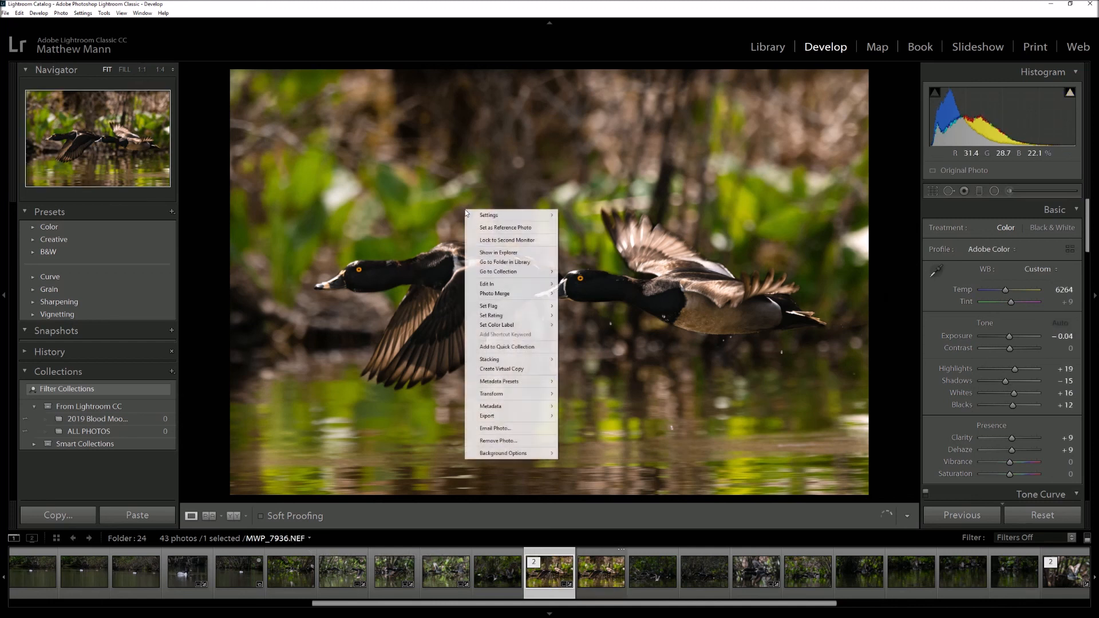
pyautogui.moveTo(530, 416)
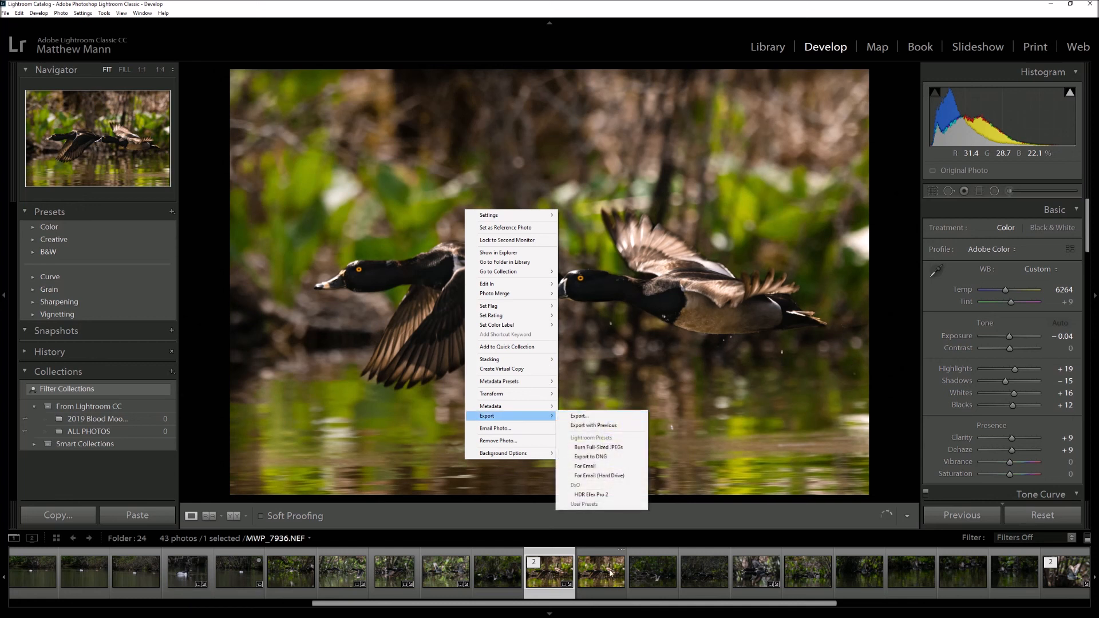
pyautogui.click(607, 424)
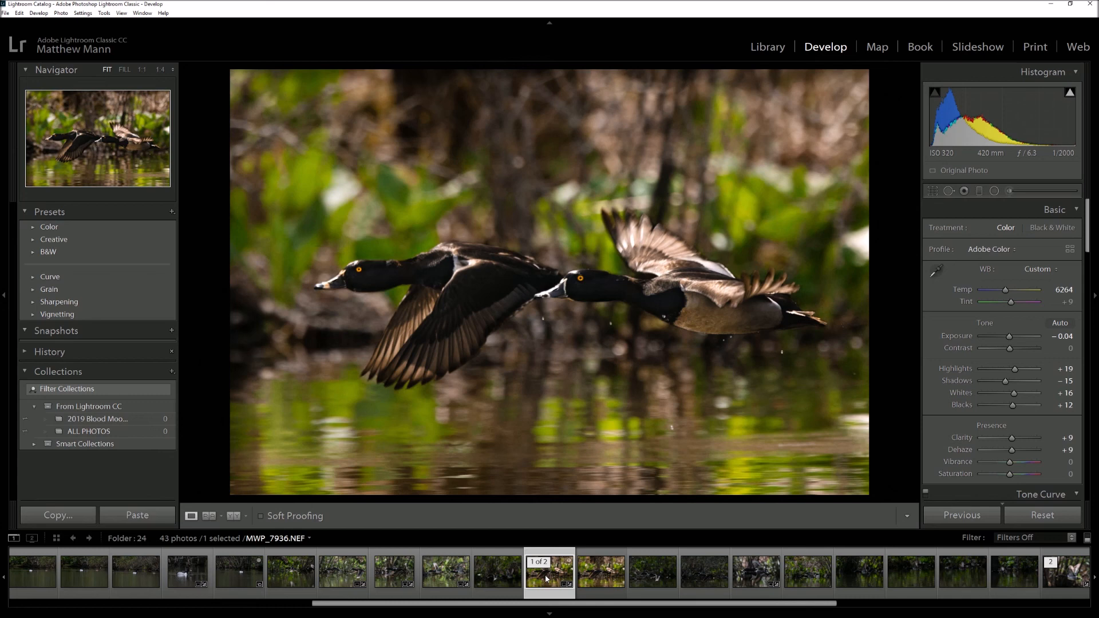
# Select MWP_7936-Edit.tif in the filmstrip and inspect the noise reduction on both ducks at 1:1
pyautogui.click(597, 576)
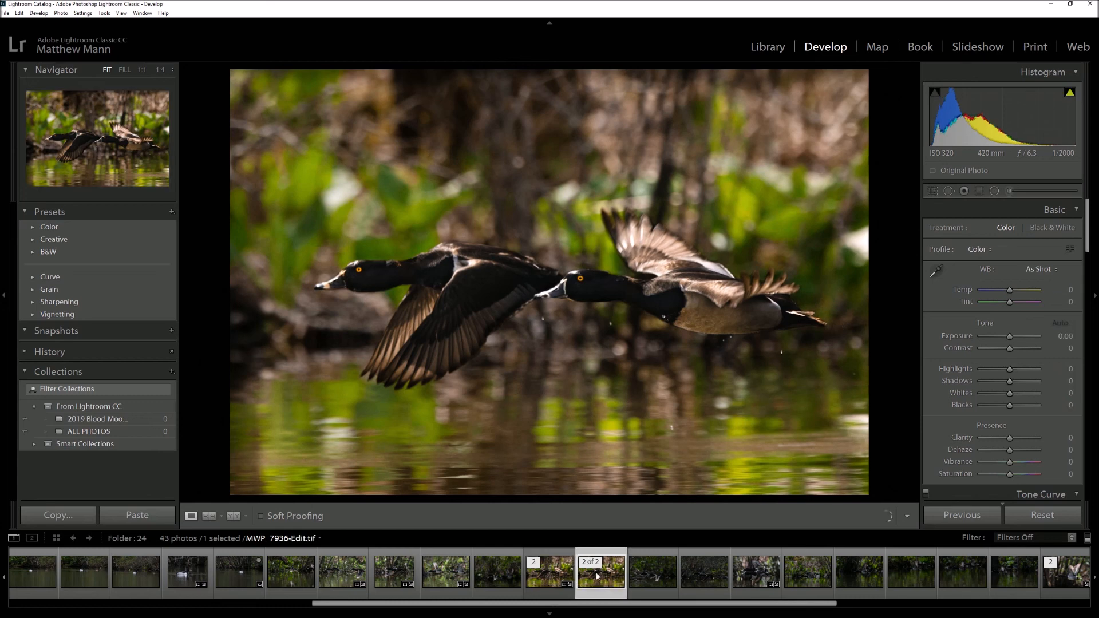
pyautogui.click(459, 287)
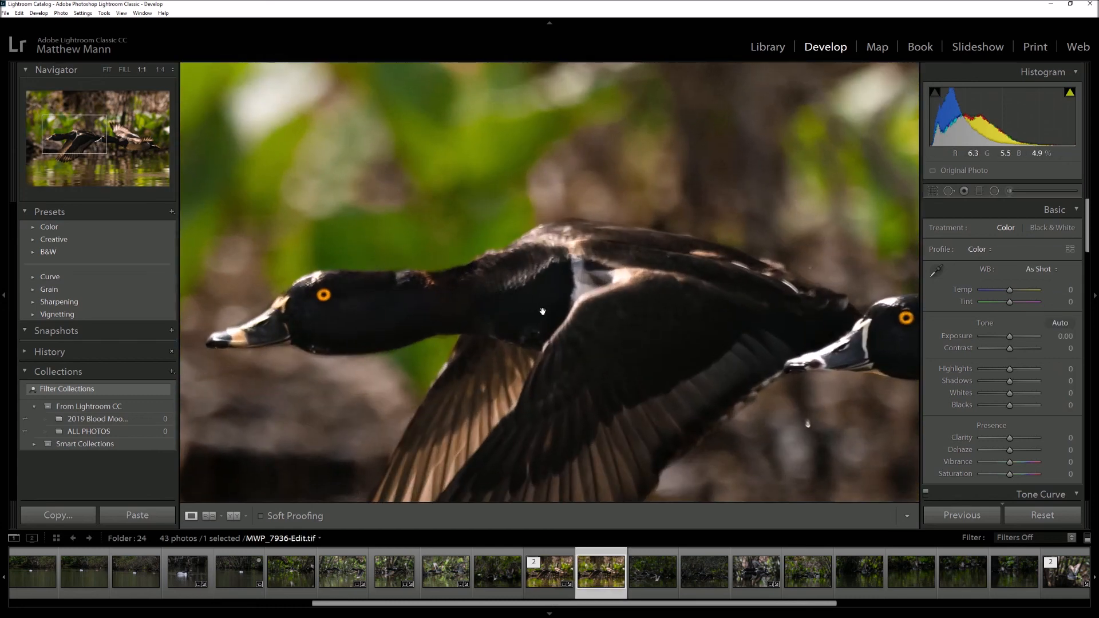
pyautogui.moveTo(690, 319); pyautogui.dragTo(476, 265)
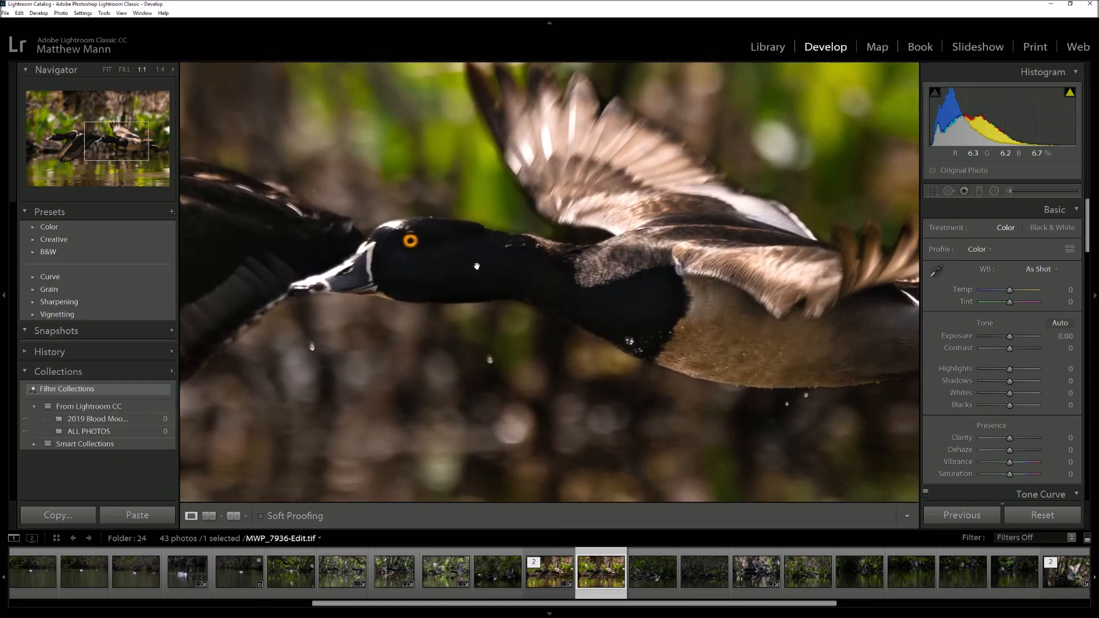
pyautogui.click(520, 275)
# Open the export settings for the denoised TIFF copy and select the custom text of its file name for replacement
pyautogui.rightClick(508, 238)
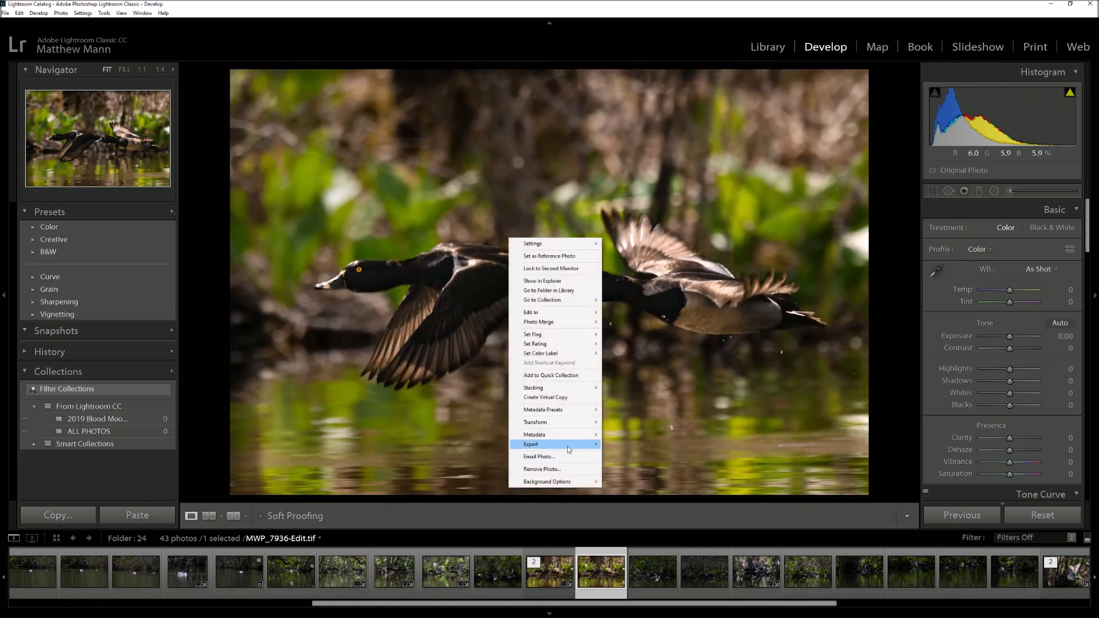
pyautogui.moveTo(570, 445)
pyautogui.click(648, 449)
pyautogui.moveTo(591, 404); pyautogui.dragTo(621, 406)
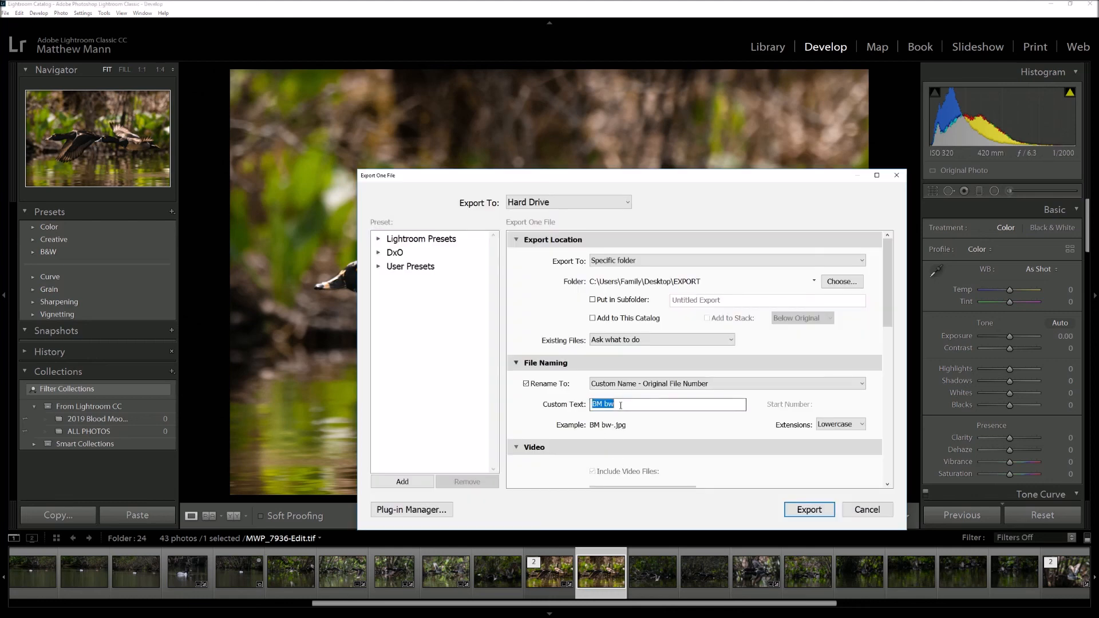